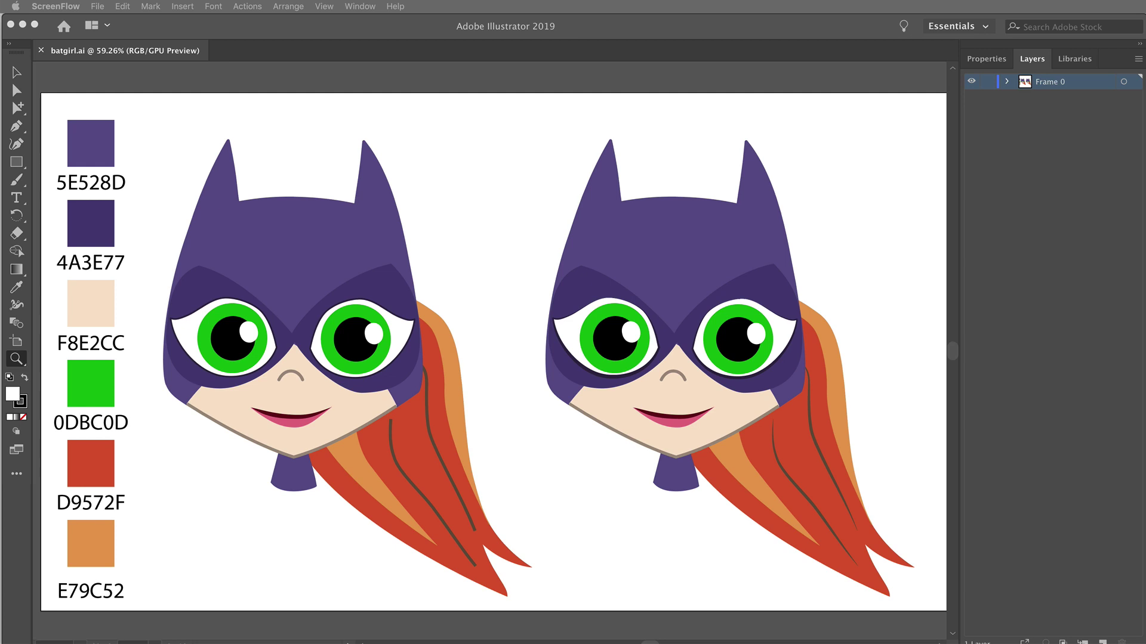
Step: Select the colour swatch column and its hex labels, then deselect them
click(21, 76)
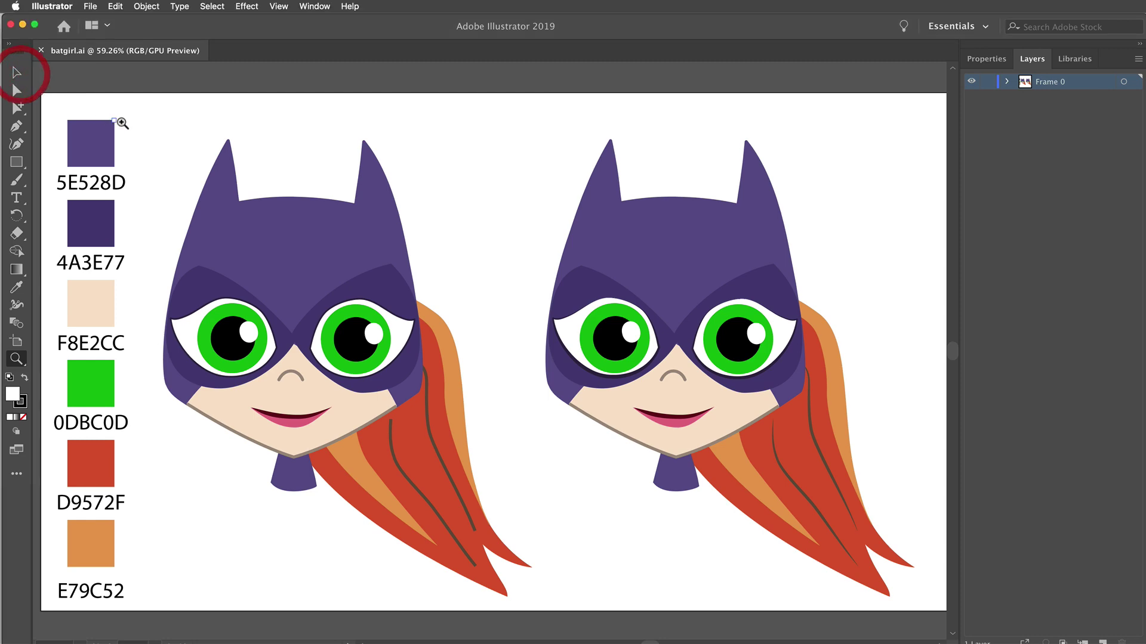
drag(149, 120, 164, 250)
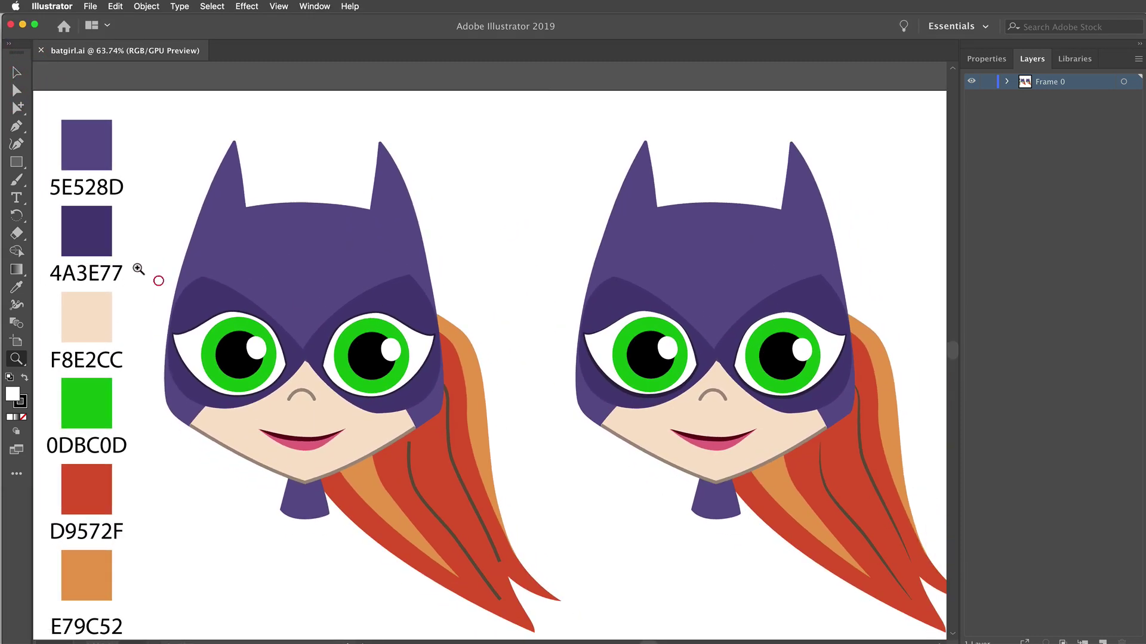
key(v)
click(102, 301)
drag(103, 301, 47, 596)
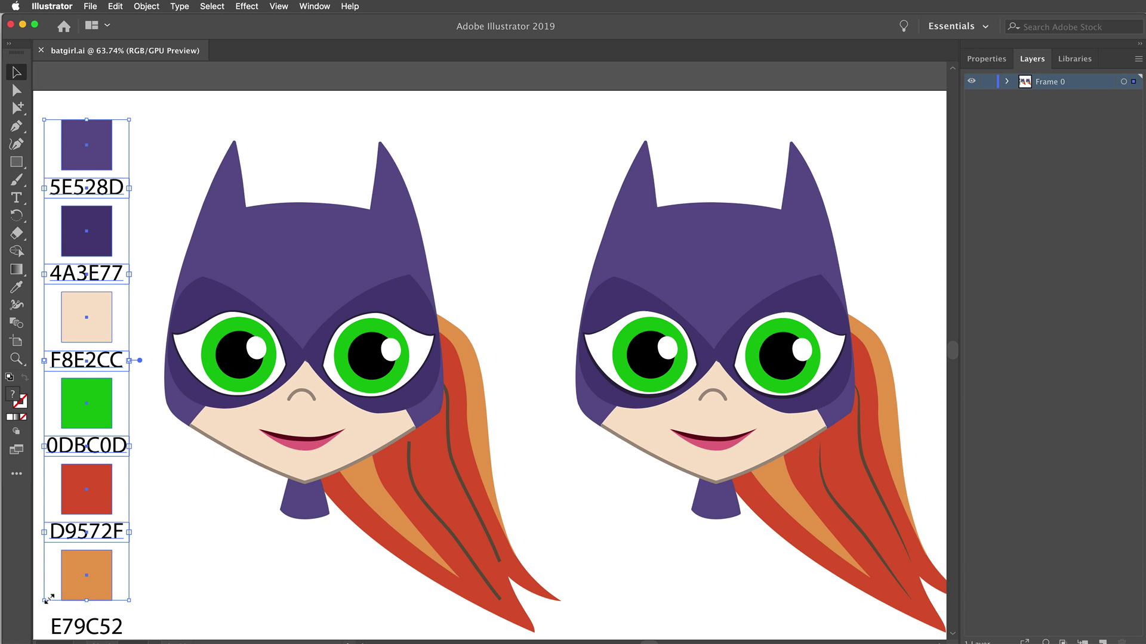
click(507, 147)
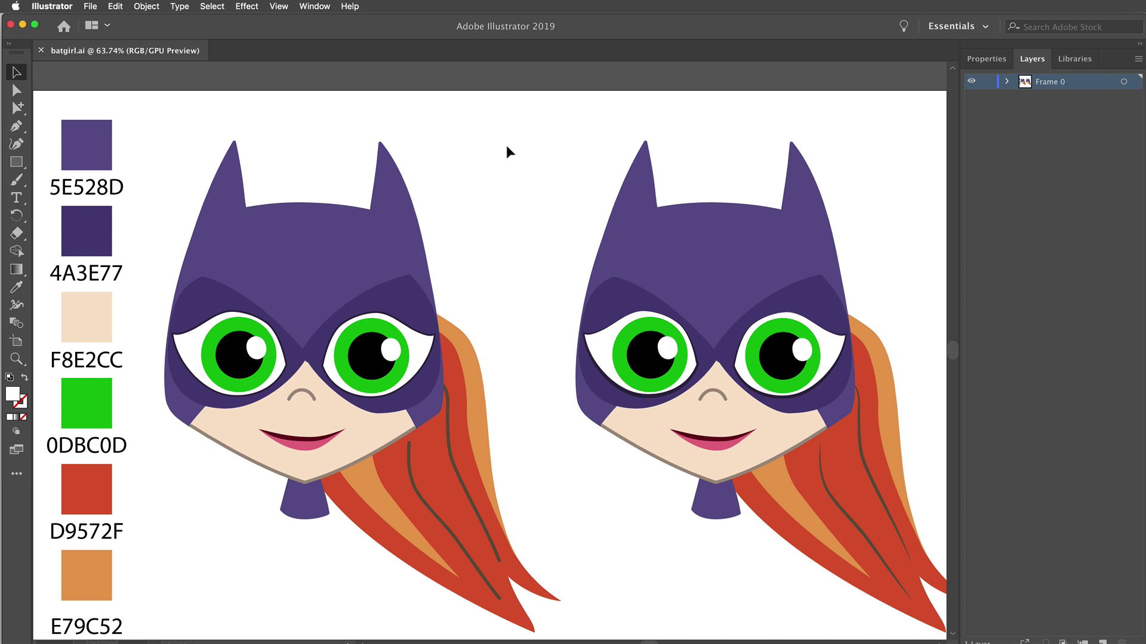
Step: Zoom and pan around the artwork to inspect the hair strokes and colour swatches
click(16, 359)
drag(393, 543, 748, 412)
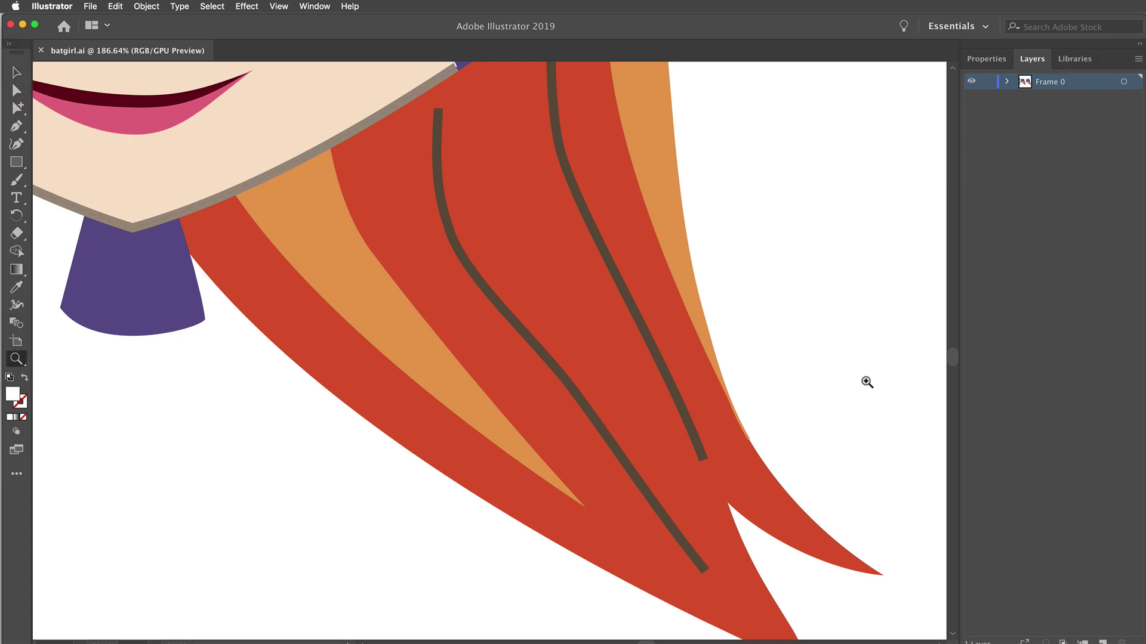
drag(837, 420, 747, 435)
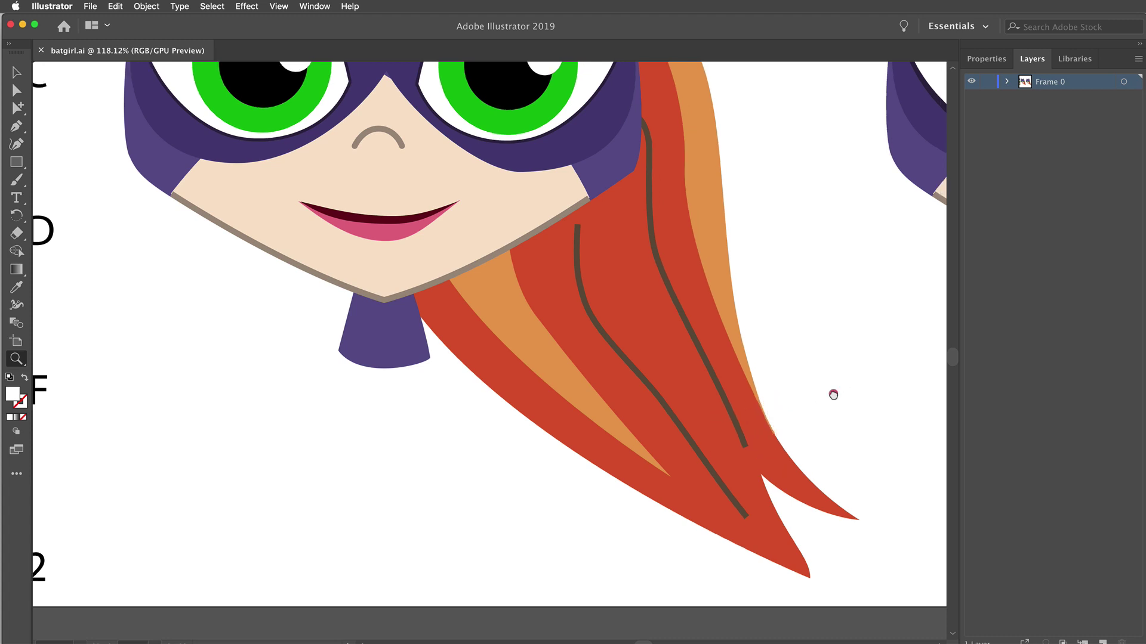
drag(831, 394, 313, 475)
drag(865, 482, 612, 351)
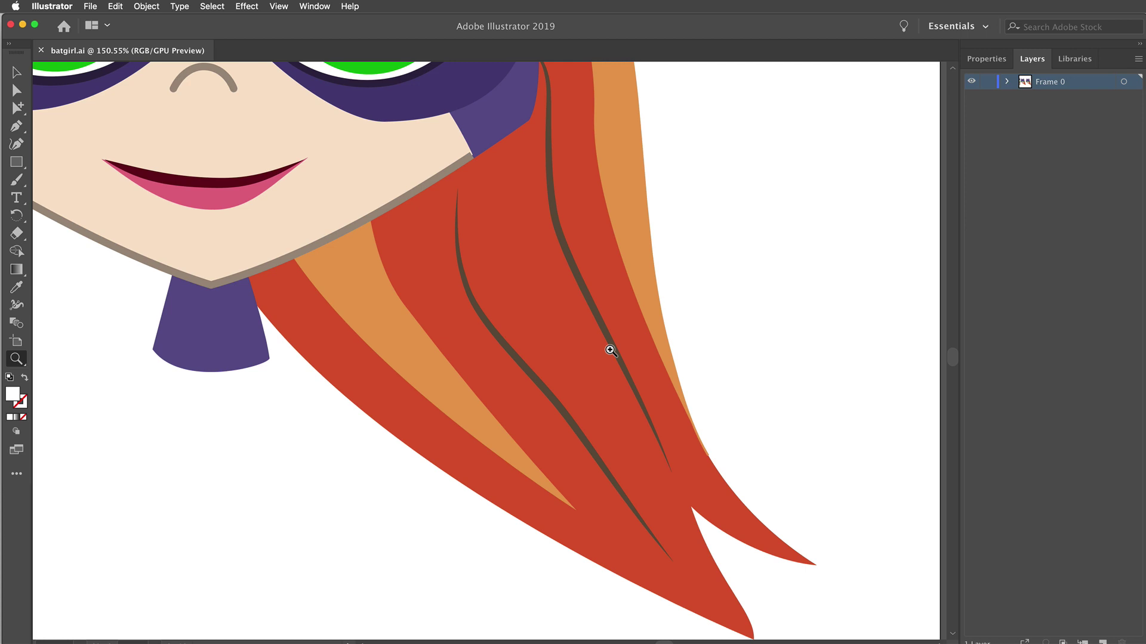
scroll(610, 350, up, 10)
scroll(610, 350, left, 8)
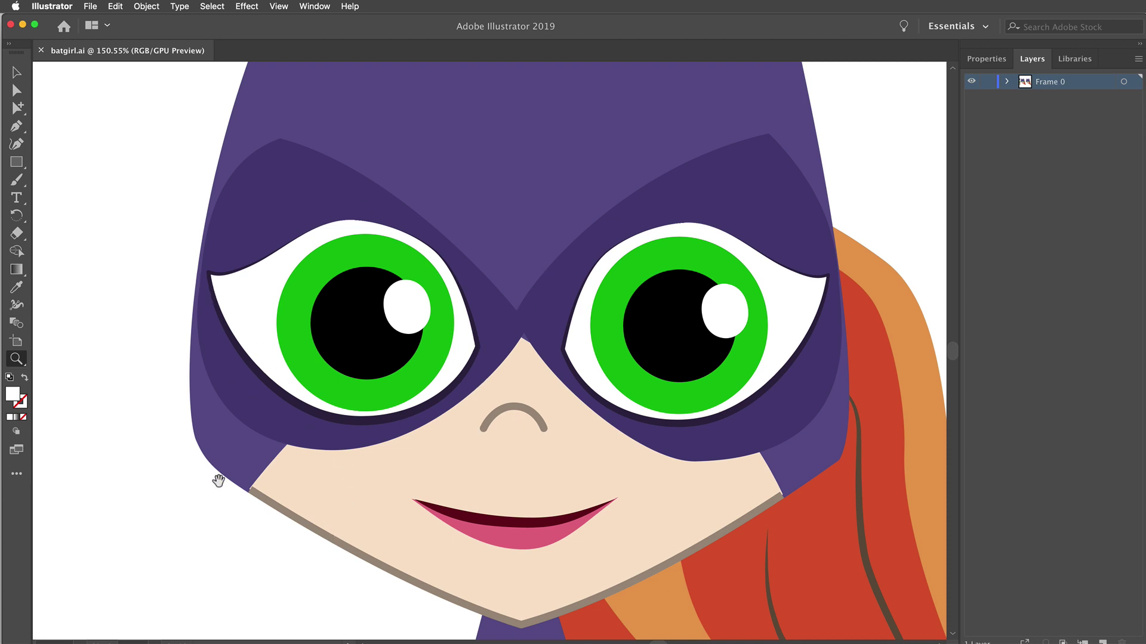
scroll(907, 478, right, 10)
scroll(645, 422, left, 8)
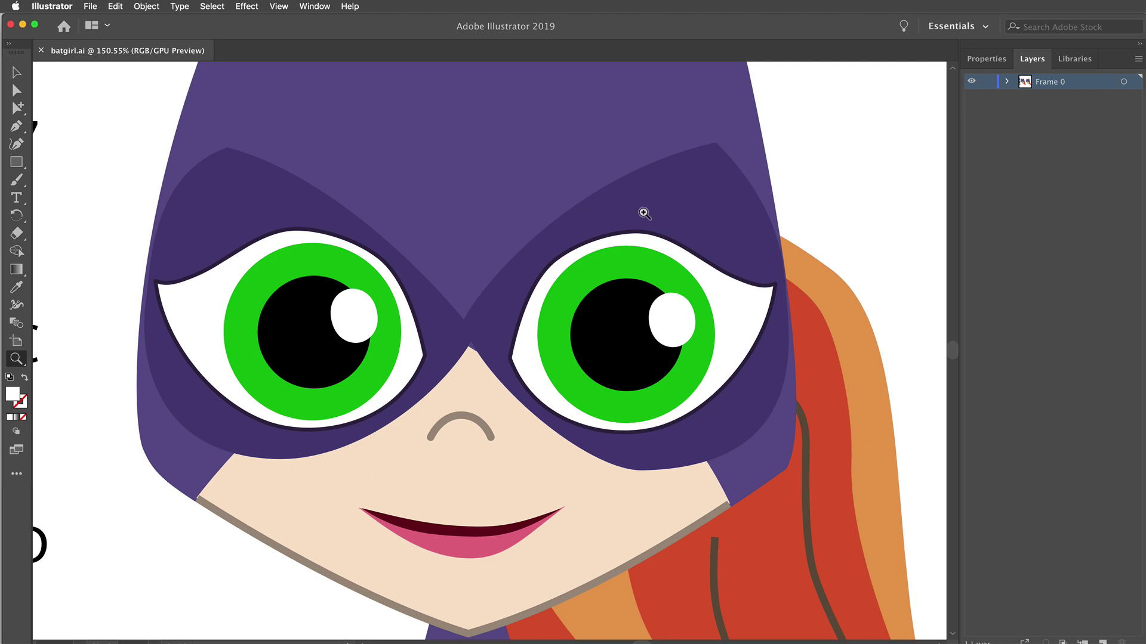
drag(697, 391, 576, 443)
drag(811, 475, 478, 421)
drag(799, 409, 773, 408)
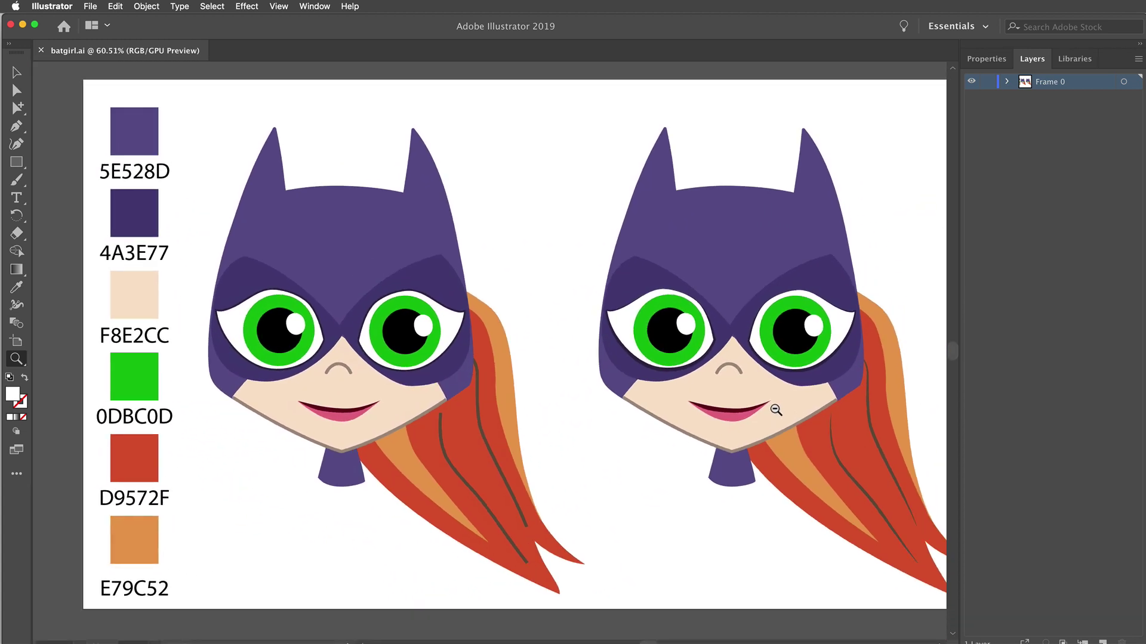
scroll(782, 418, right, 3)
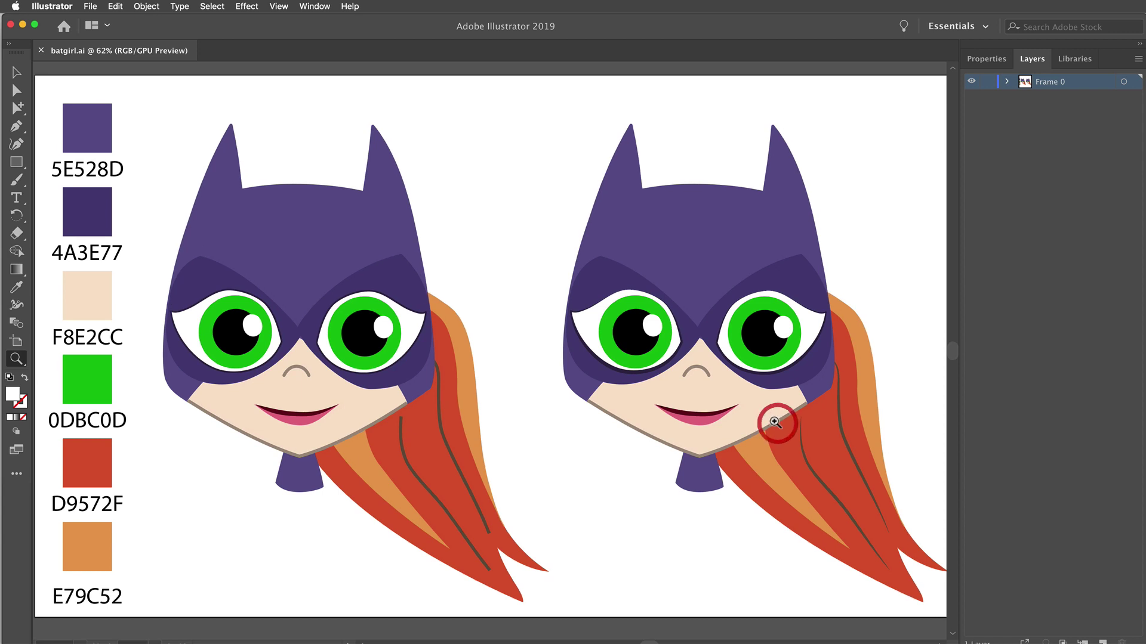
click(827, 485)
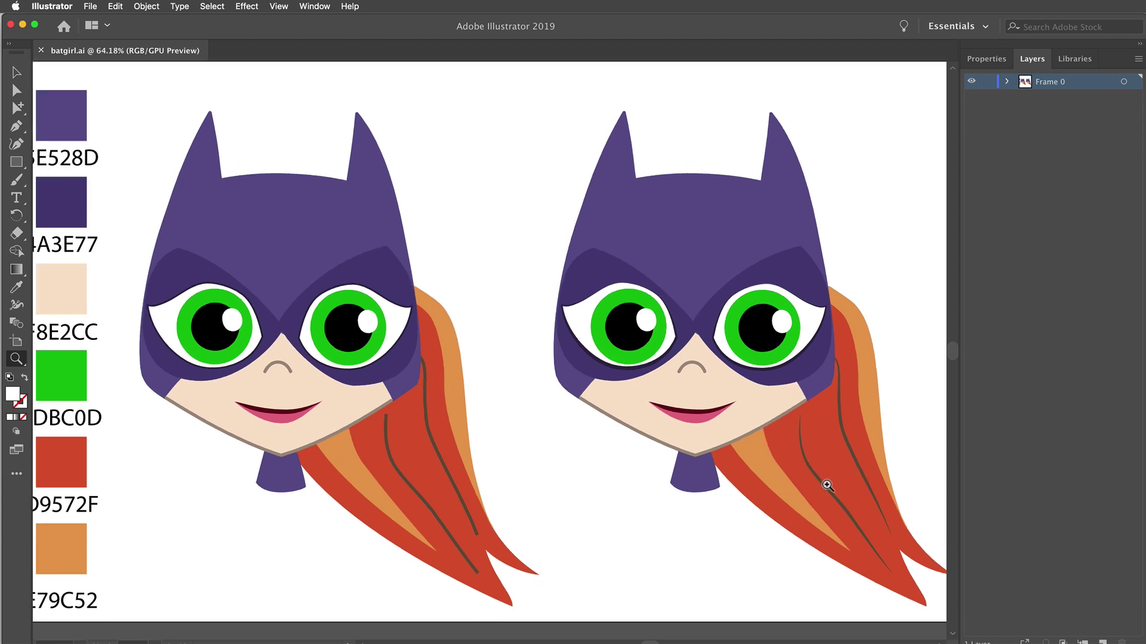
drag(827, 485, 796, 510)
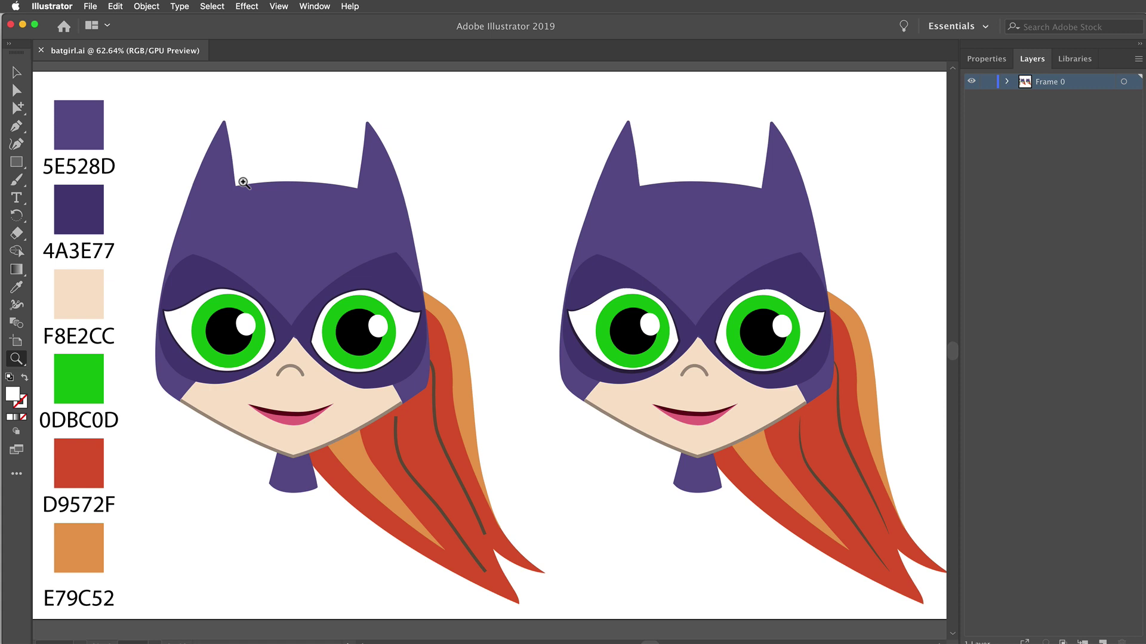
Step: Save as batgirl.ai in vector exports, accepting the default Illustrator options
click(90, 7)
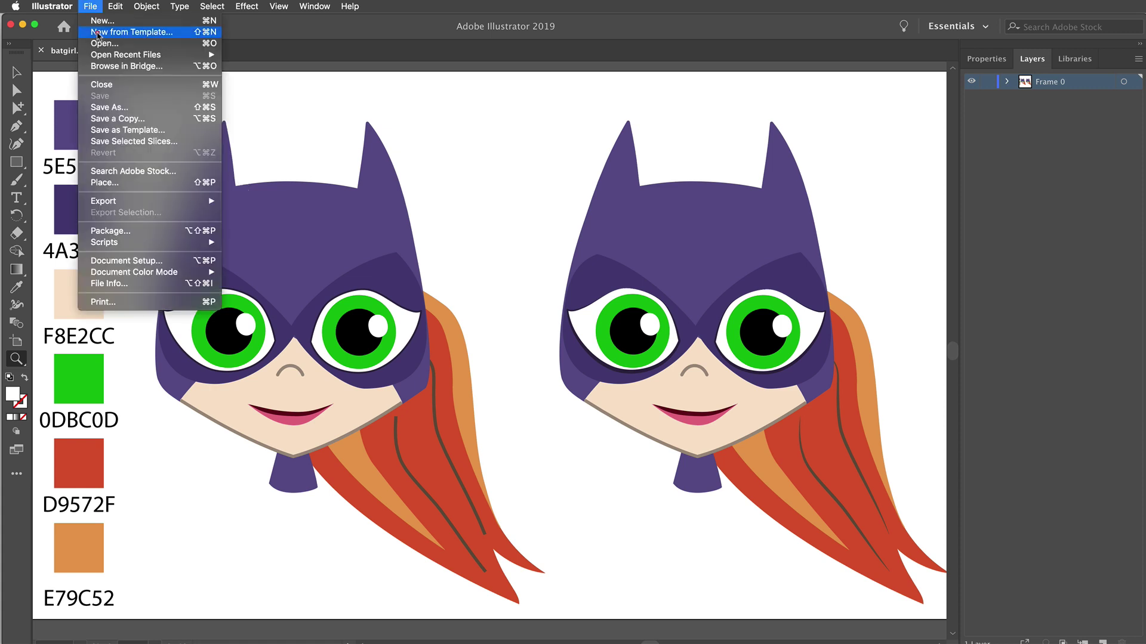
click(133, 109)
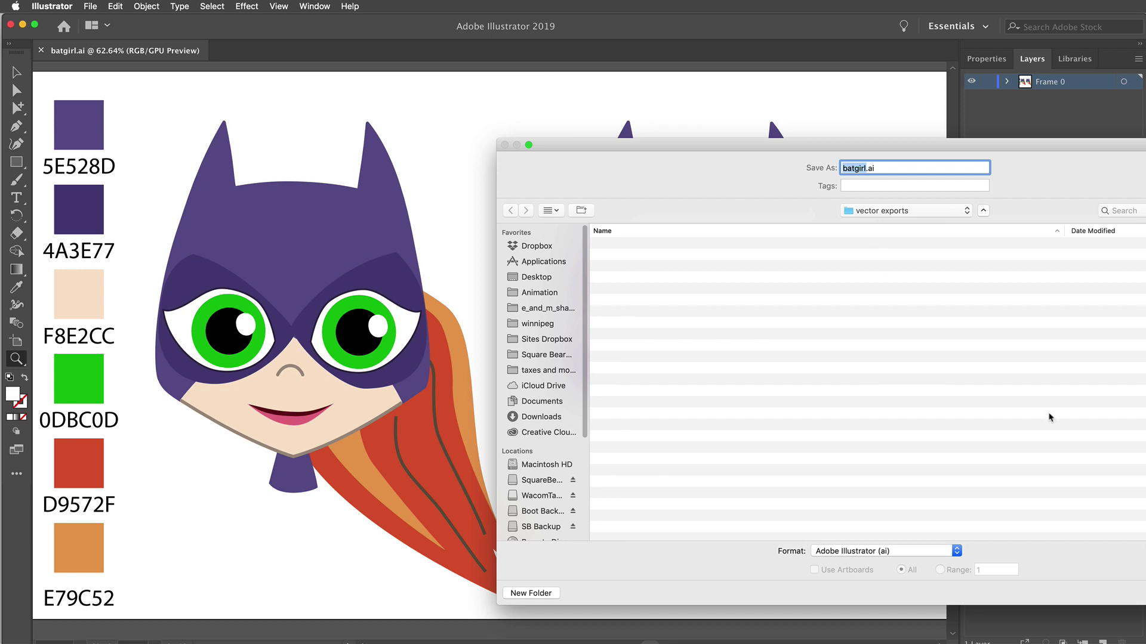
drag(1007, 150, 718, 80)
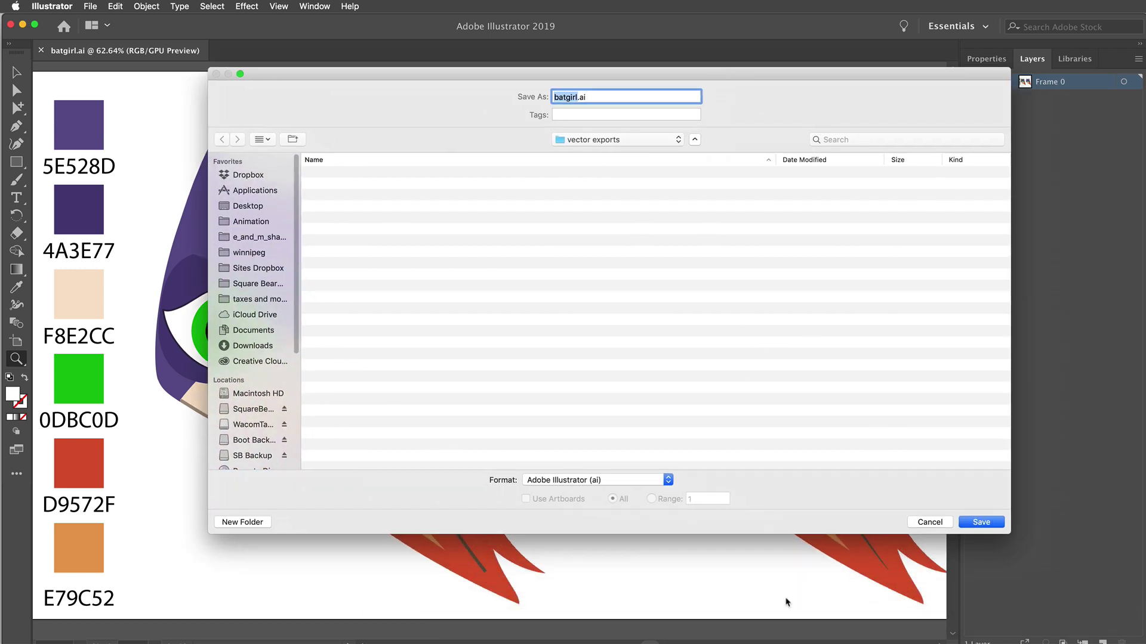
click(998, 526)
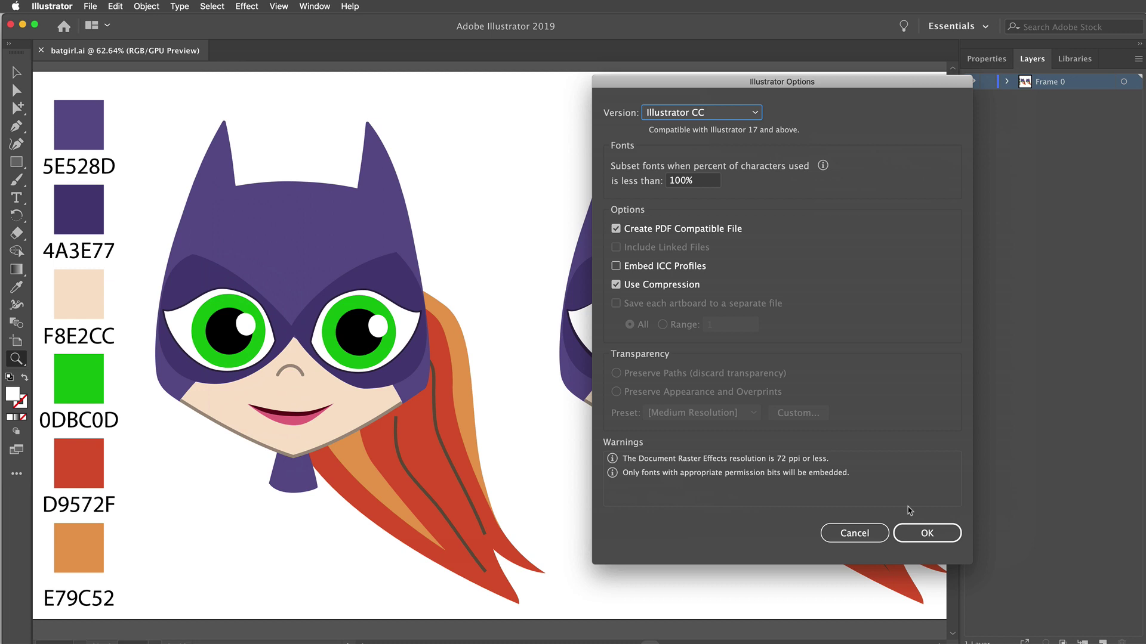
click(926, 534)
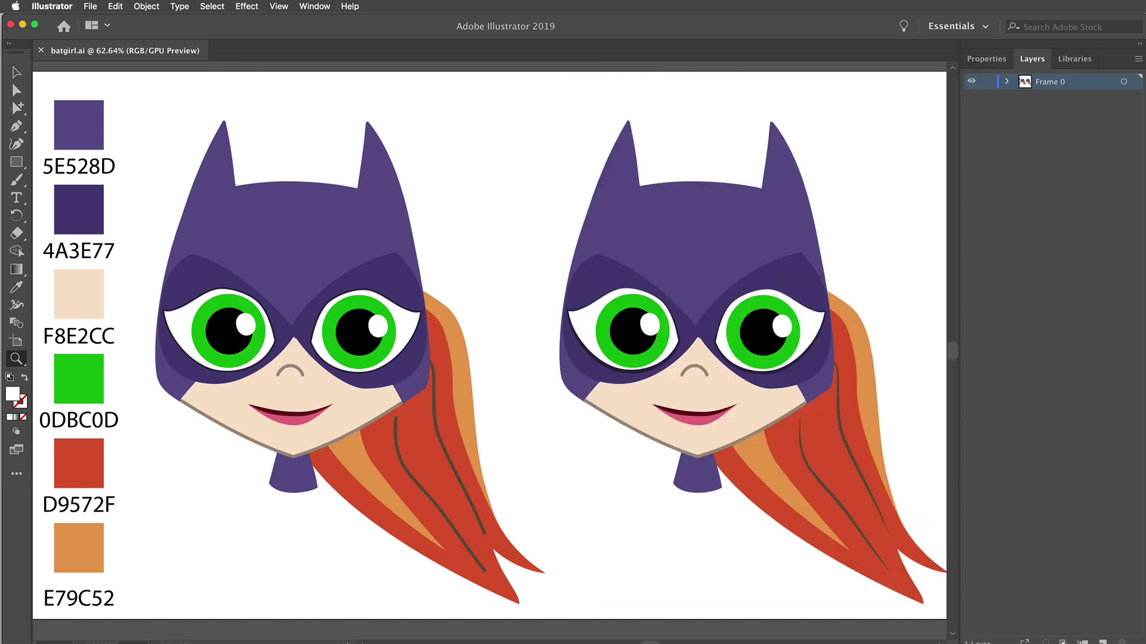
Step: Start Save As and decline replacing the existing batgirl.ai
click(90, 7)
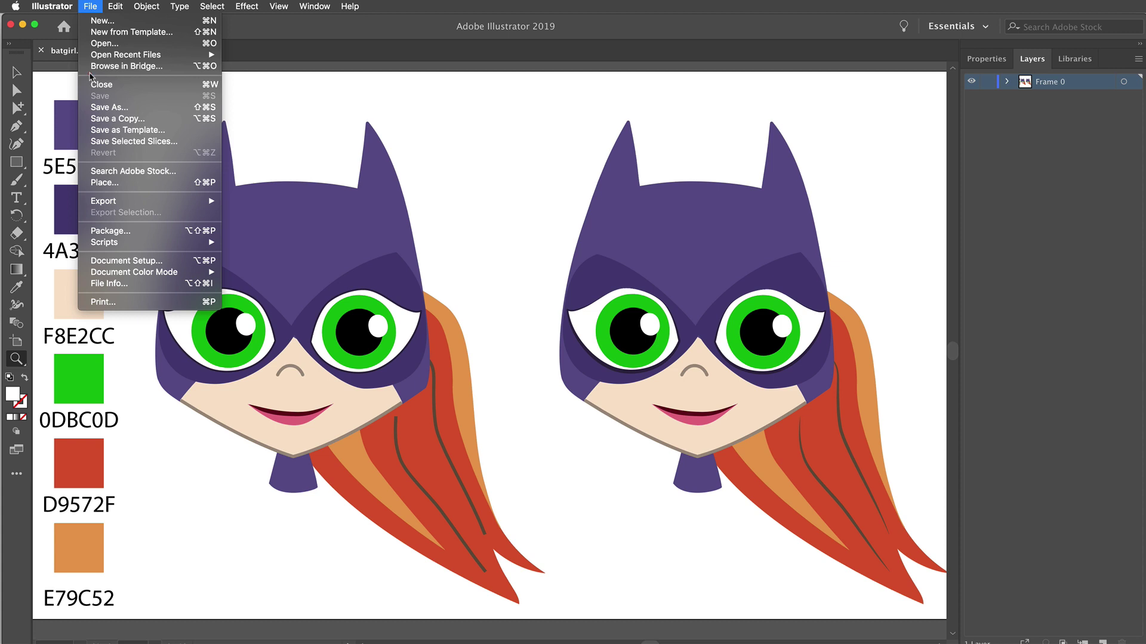
click(105, 108)
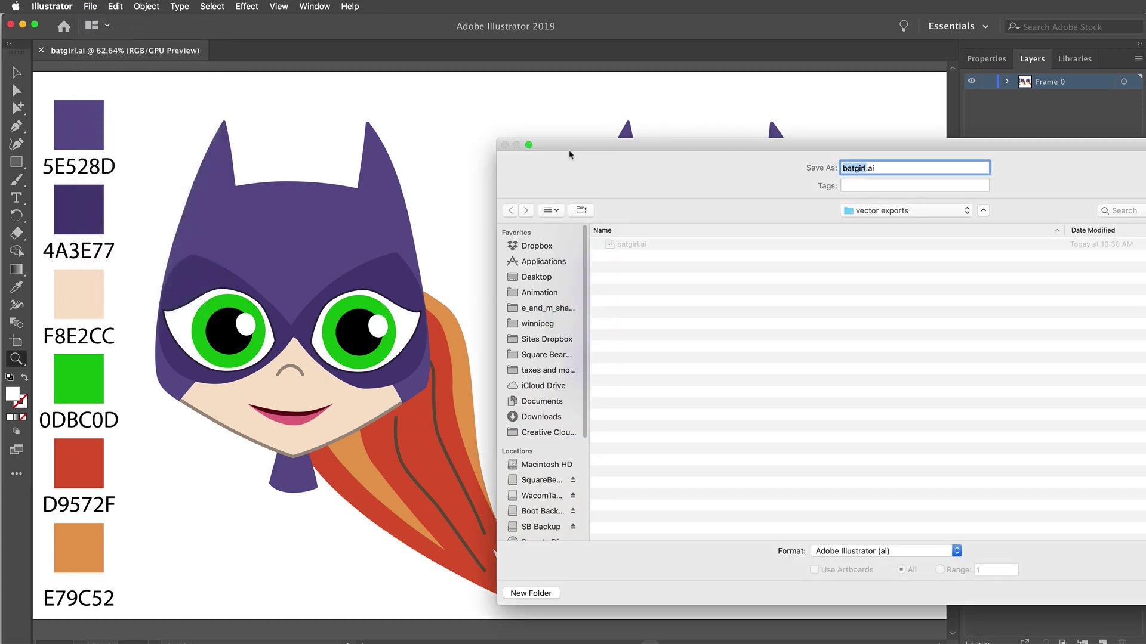
drag(596, 149, 361, 78)
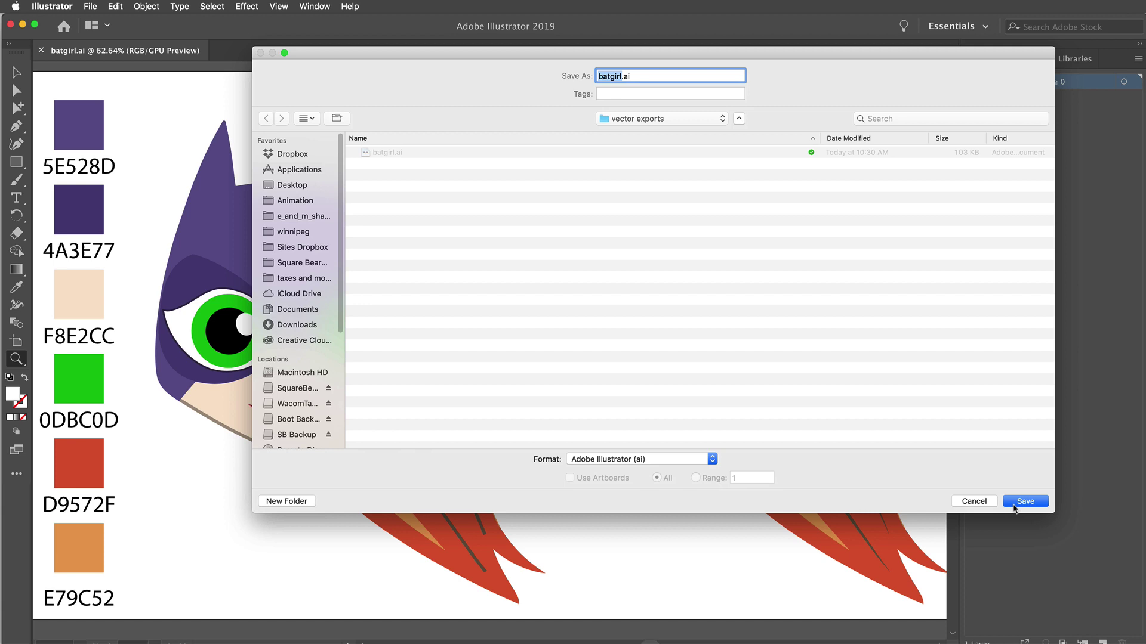
click(1014, 505)
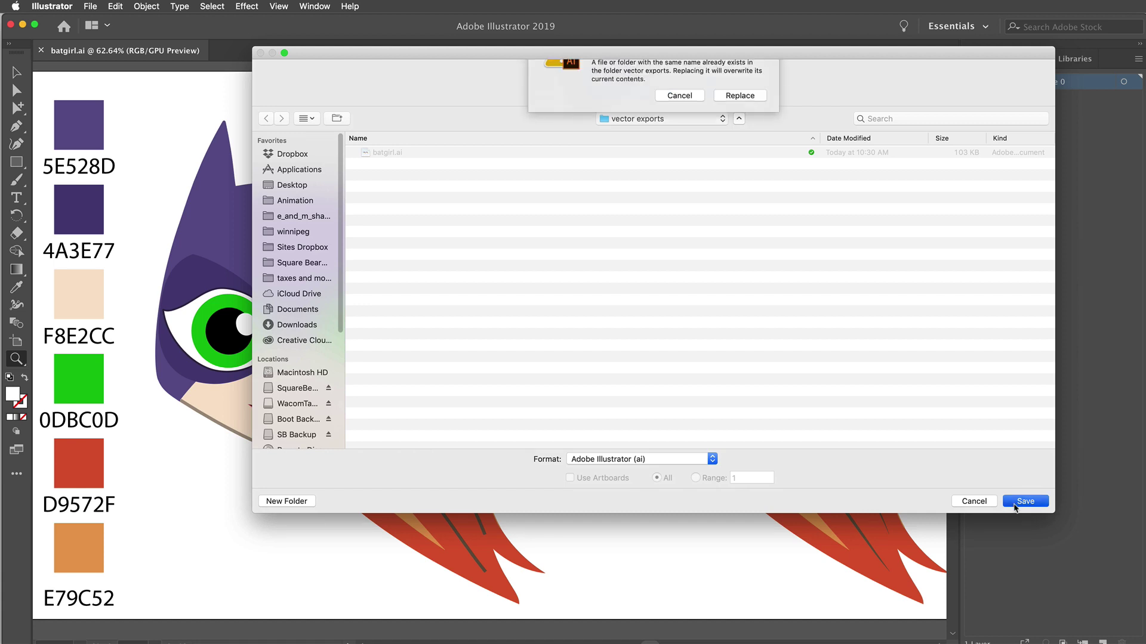
click(678, 131)
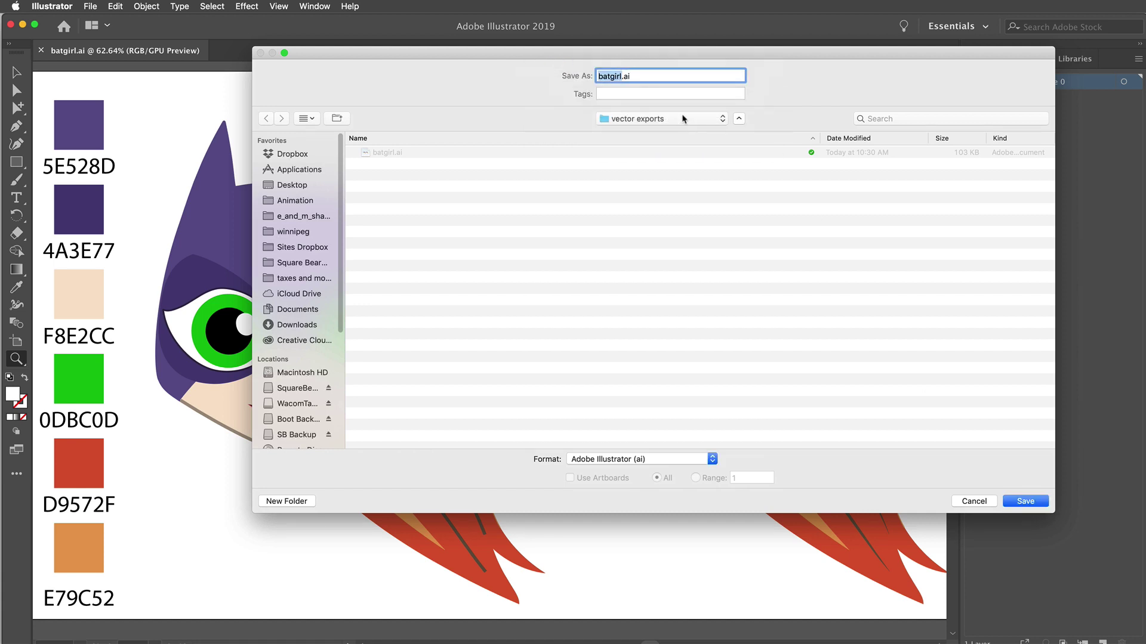
Step: Rename the file to batgirl_v8.ai and save it as Illustrator 8, accepting the warning
click(620, 74)
key(shift+Right)
text(_v8)
click(1016, 504)
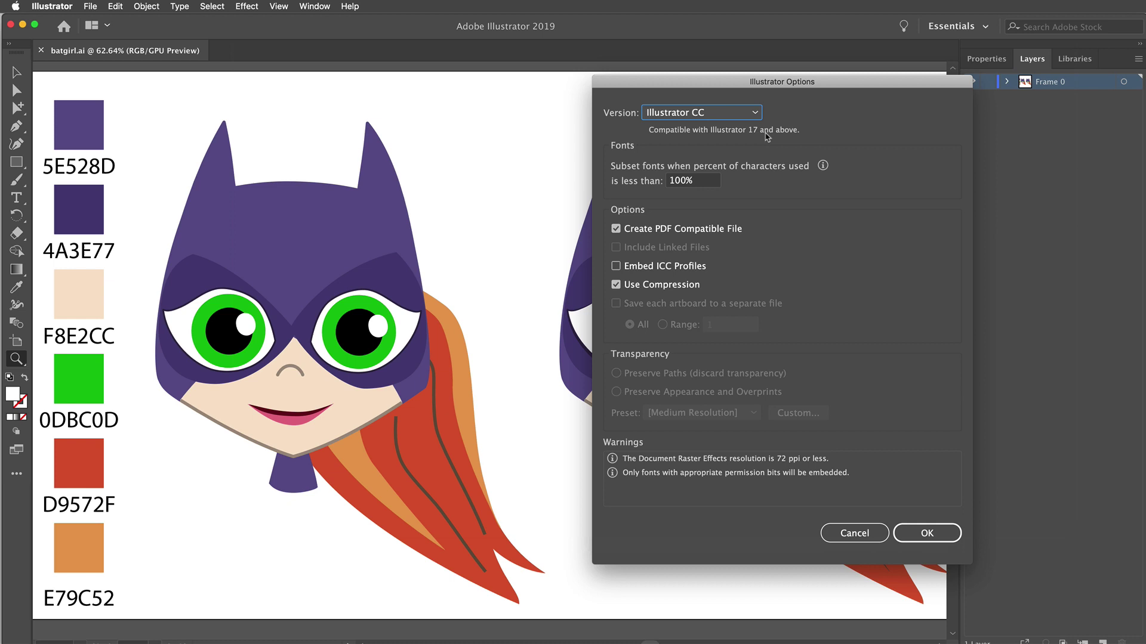
click(733, 114)
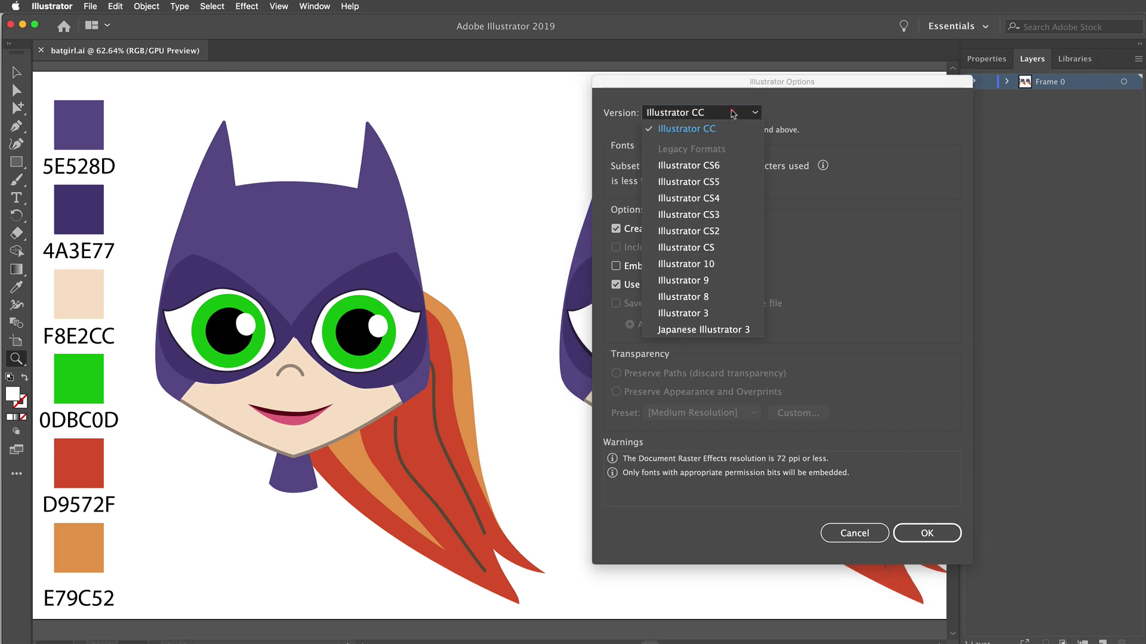
click(721, 296)
click(927, 518)
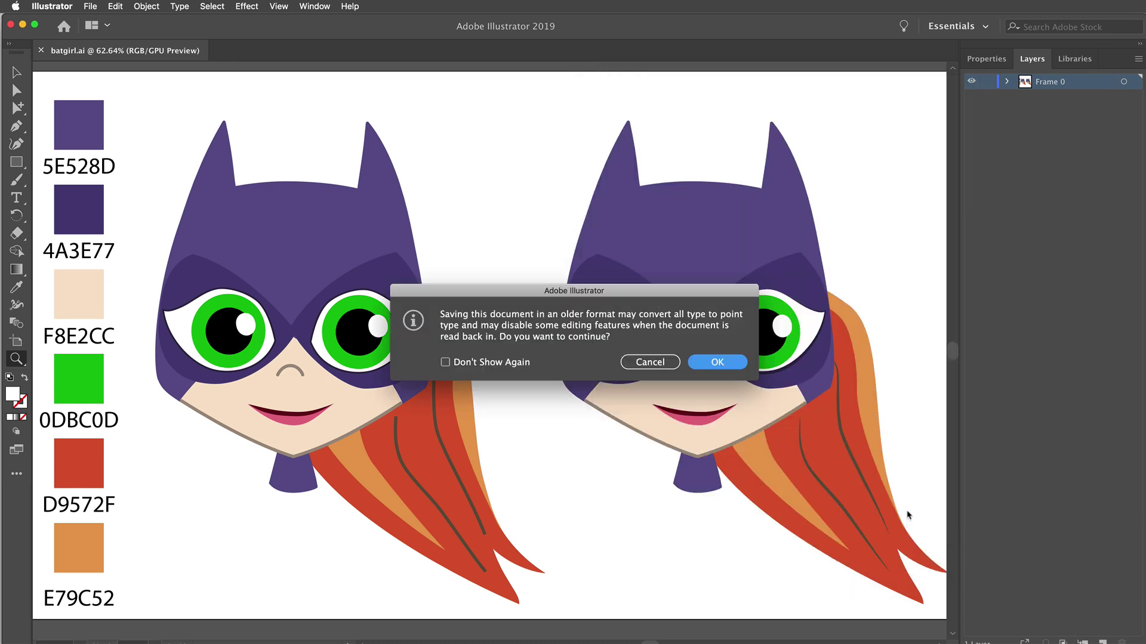
click(713, 363)
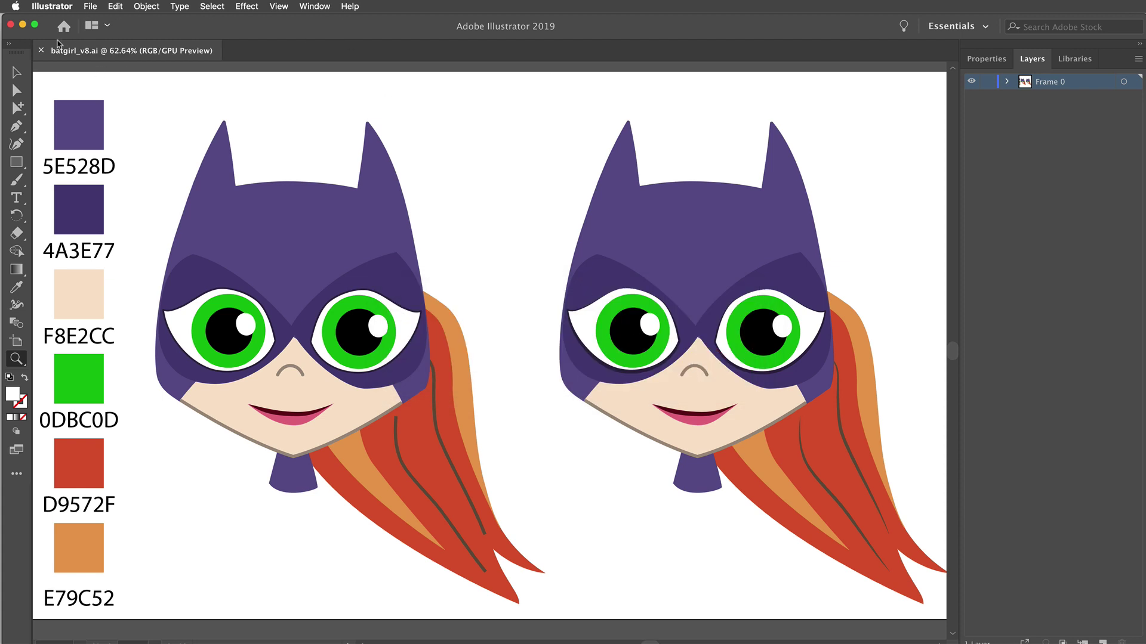
Step: Save batgirl_v8 with the Illustrator EPS file format
click(90, 7)
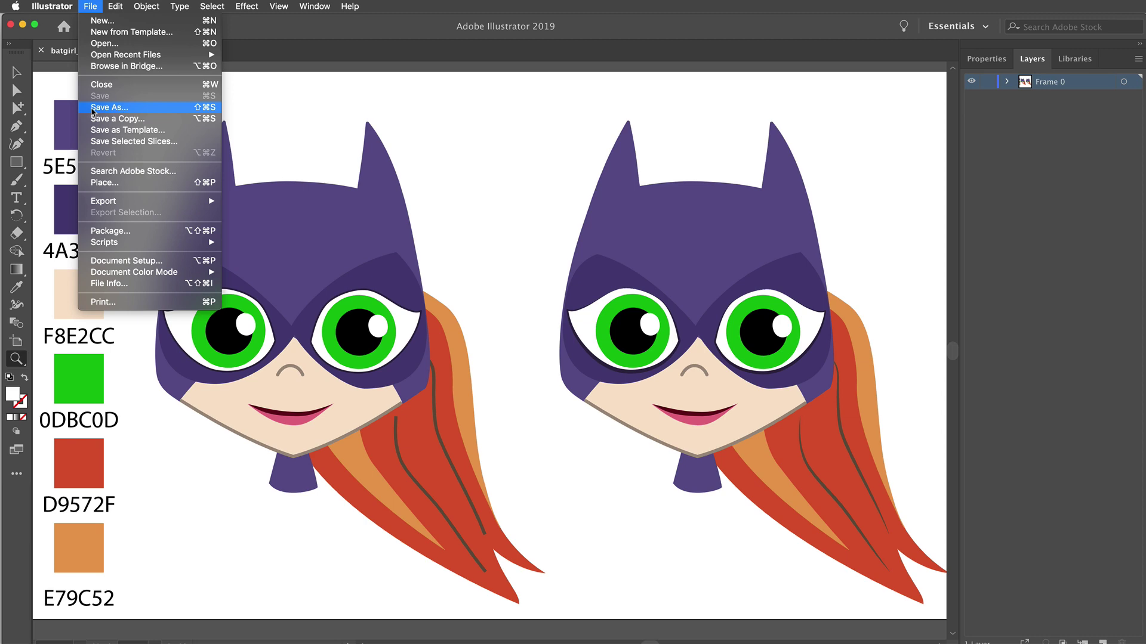
click(95, 107)
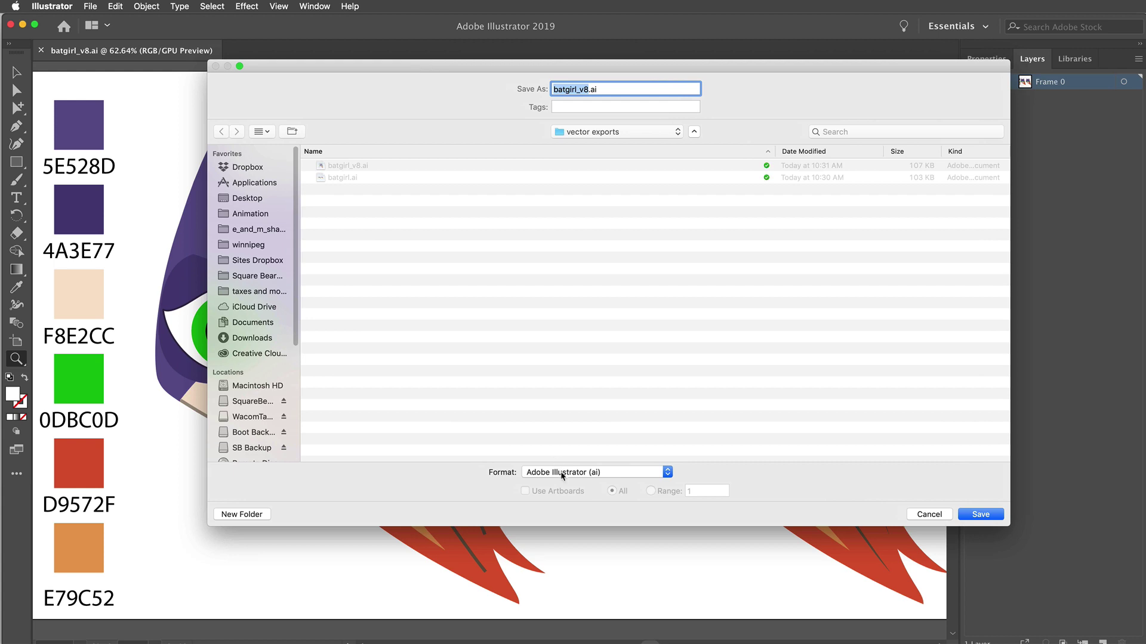
click(562, 473)
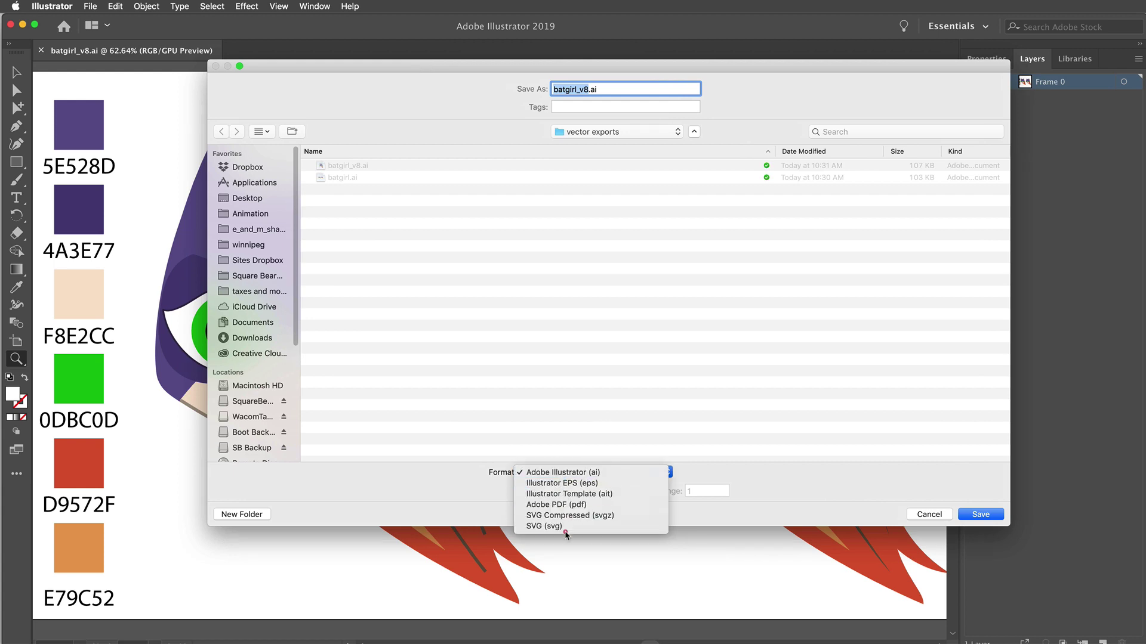
click(565, 484)
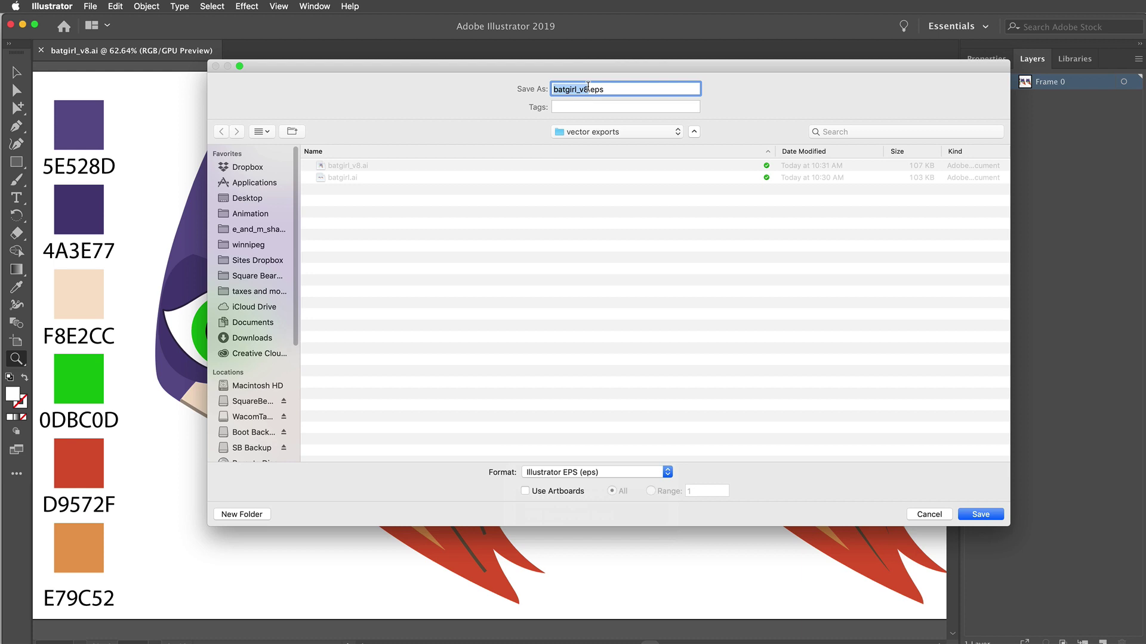
click(983, 515)
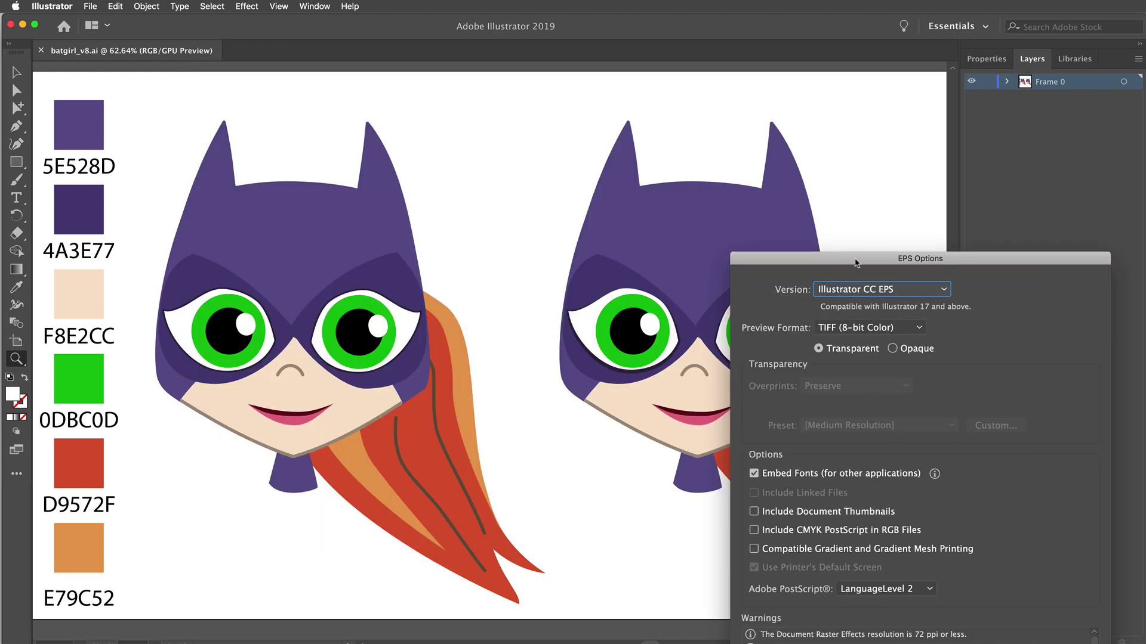
Step: Set the EPS version to Illustrator 8 EPS and accept the older-format warning
drag(856, 262, 723, 136)
click(730, 164)
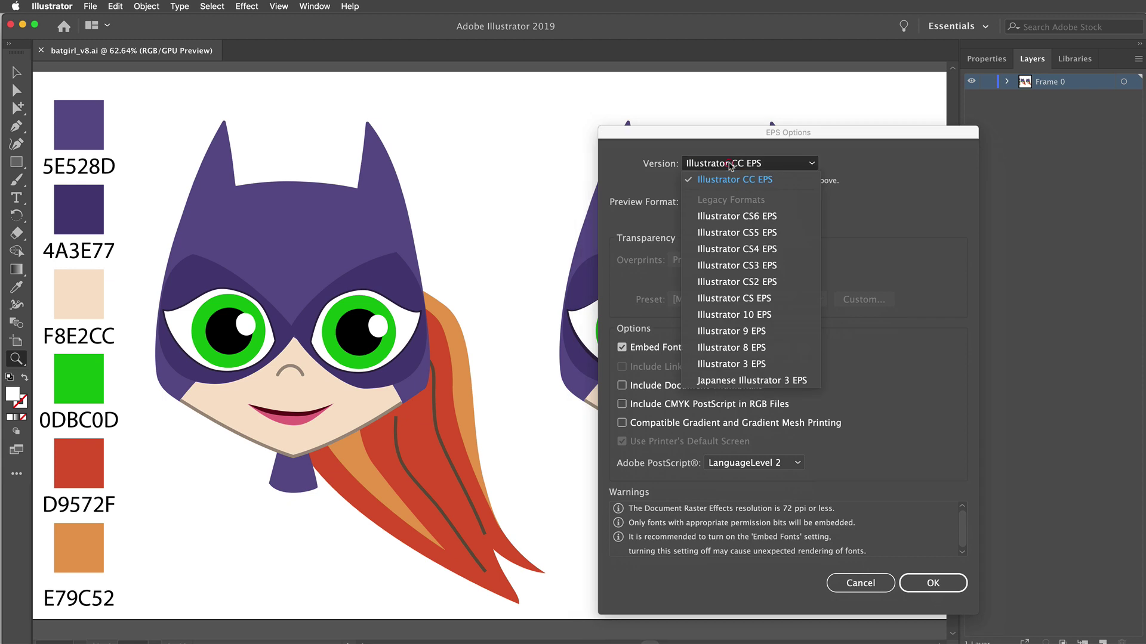
click(730, 347)
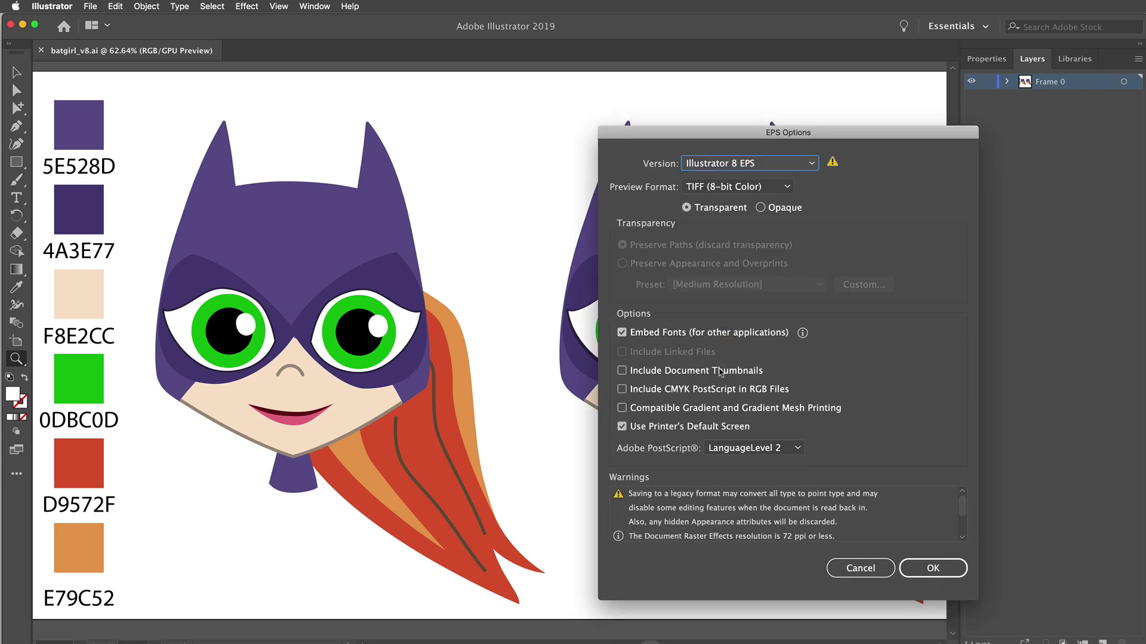
click(933, 569)
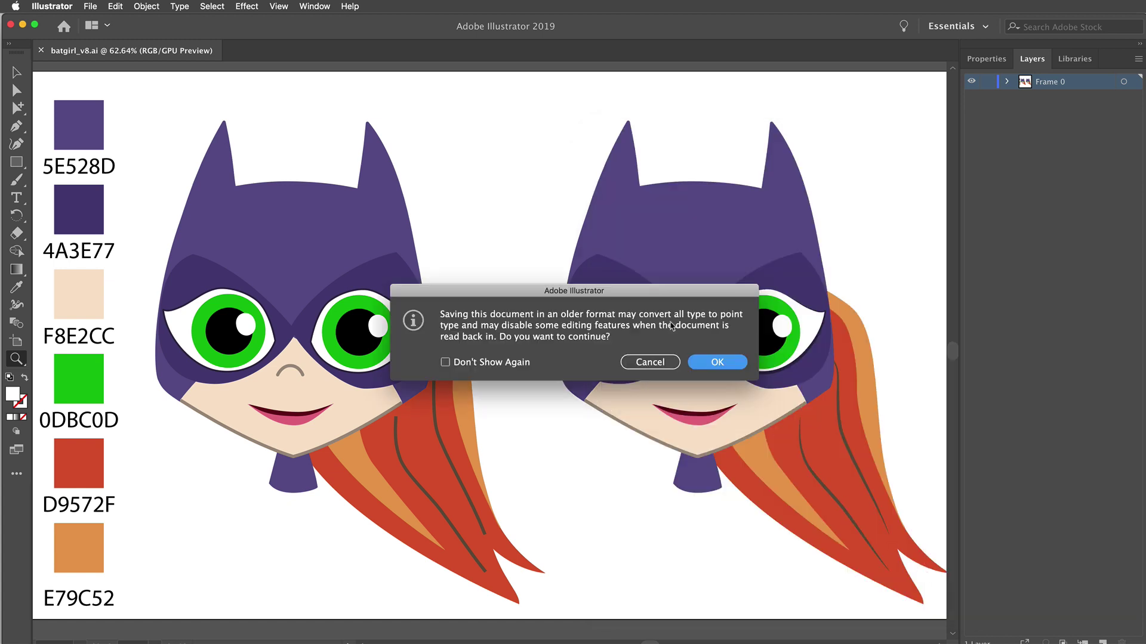
click(716, 362)
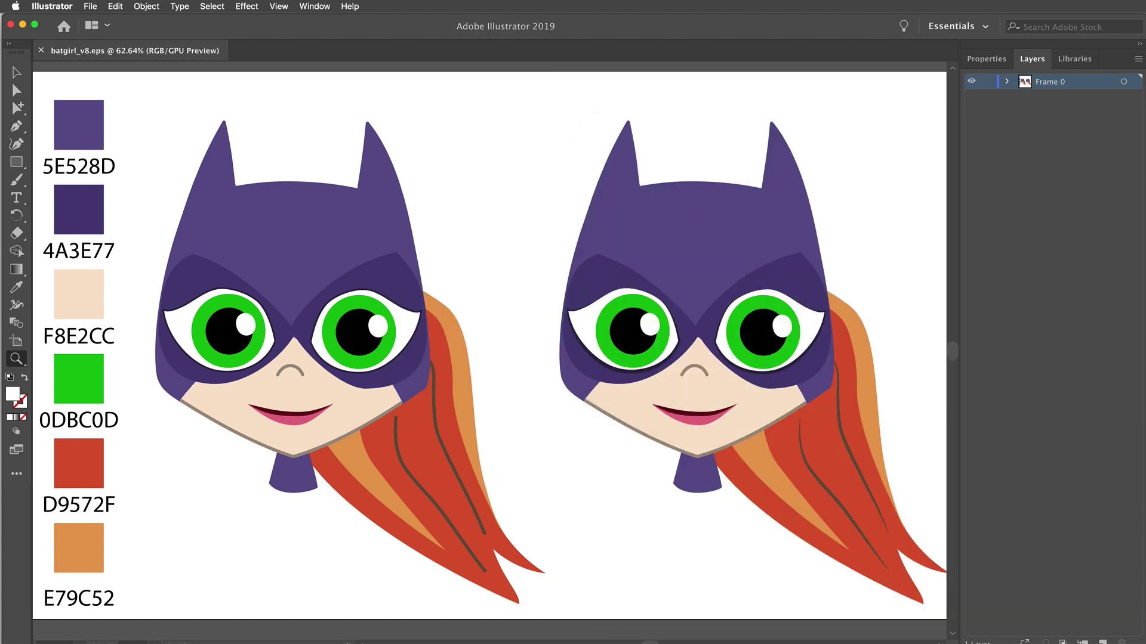
Step: Remove _v8 from the name and save as batgirl.eps, keeping the Illustrator CC EPS version
click(91, 7)
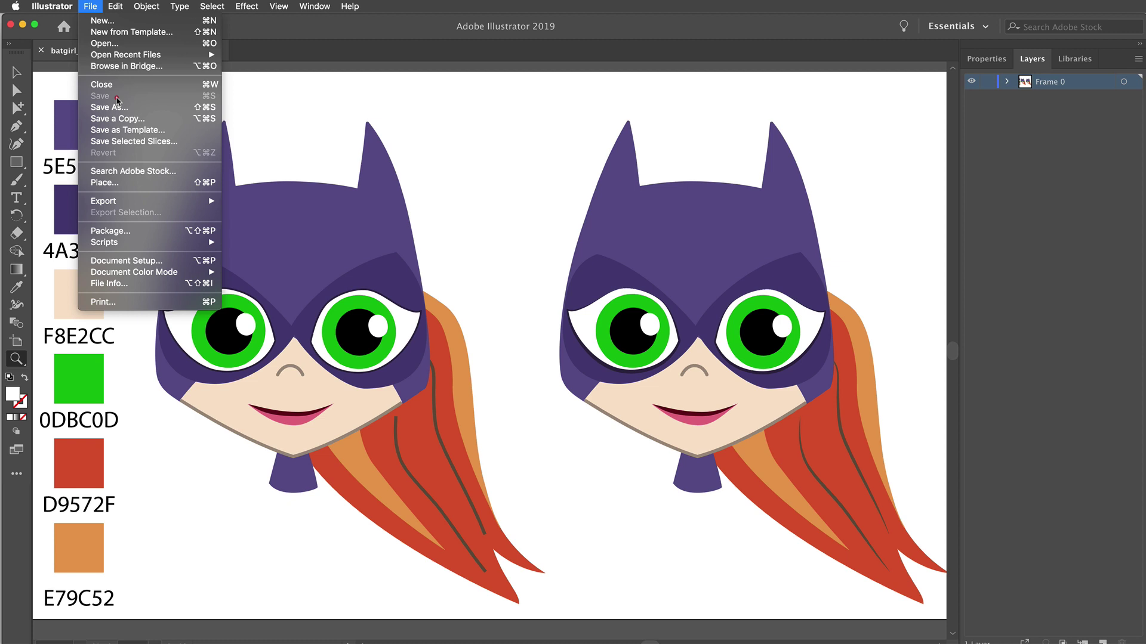
click(113, 107)
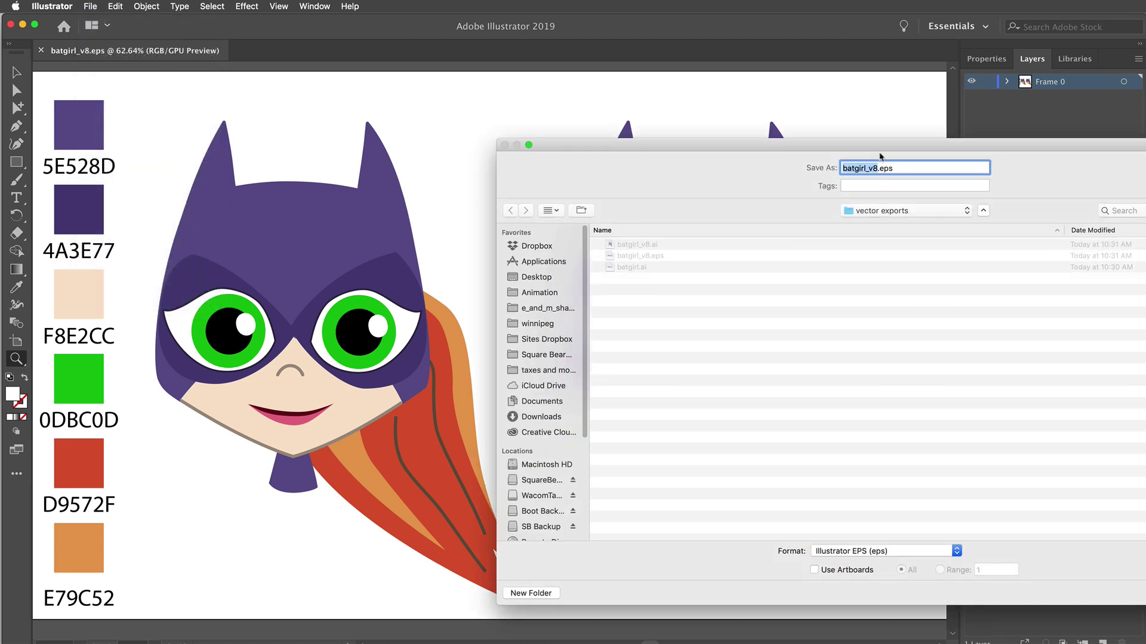
click(877, 168)
key(BackSpace)
key(BackSpace)
key(BackSpace)
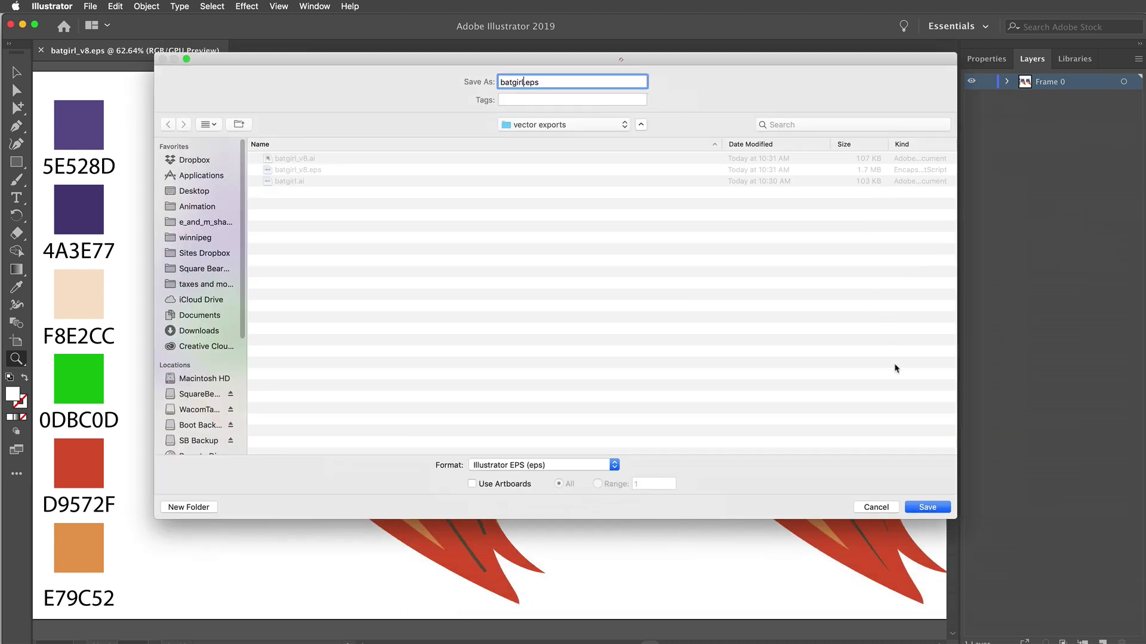
click(930, 508)
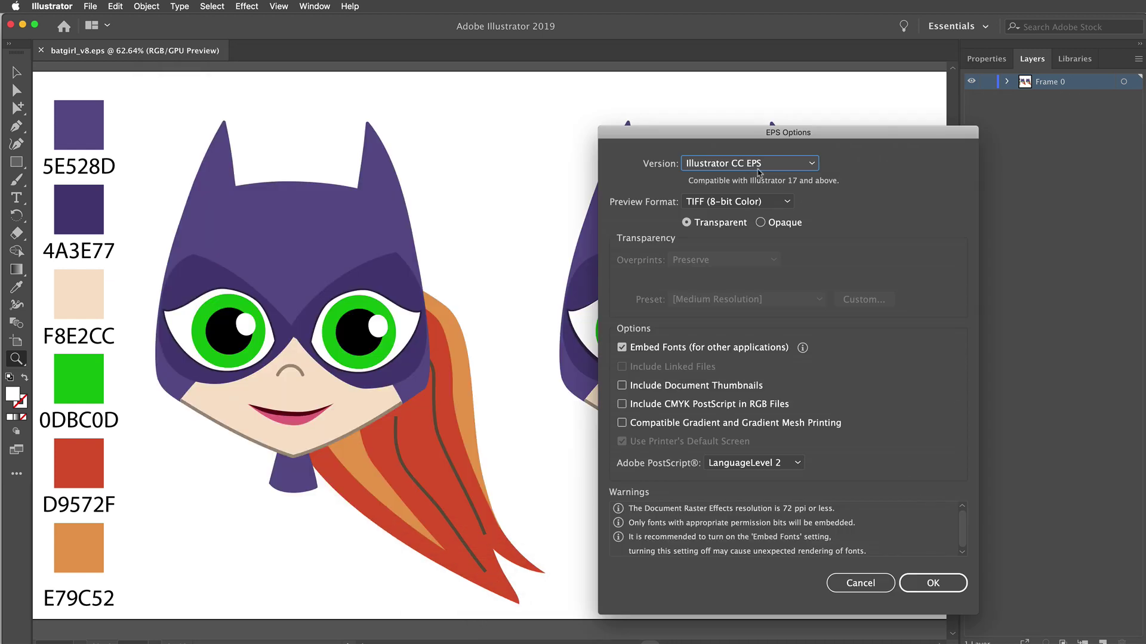
click(753, 165)
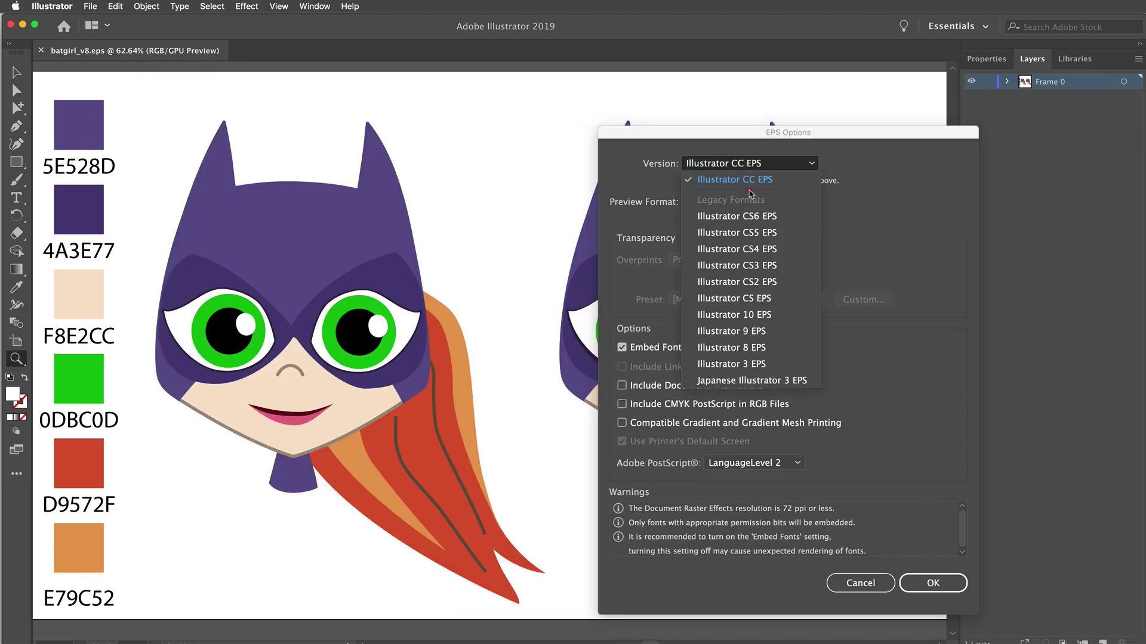
click(753, 180)
click(949, 588)
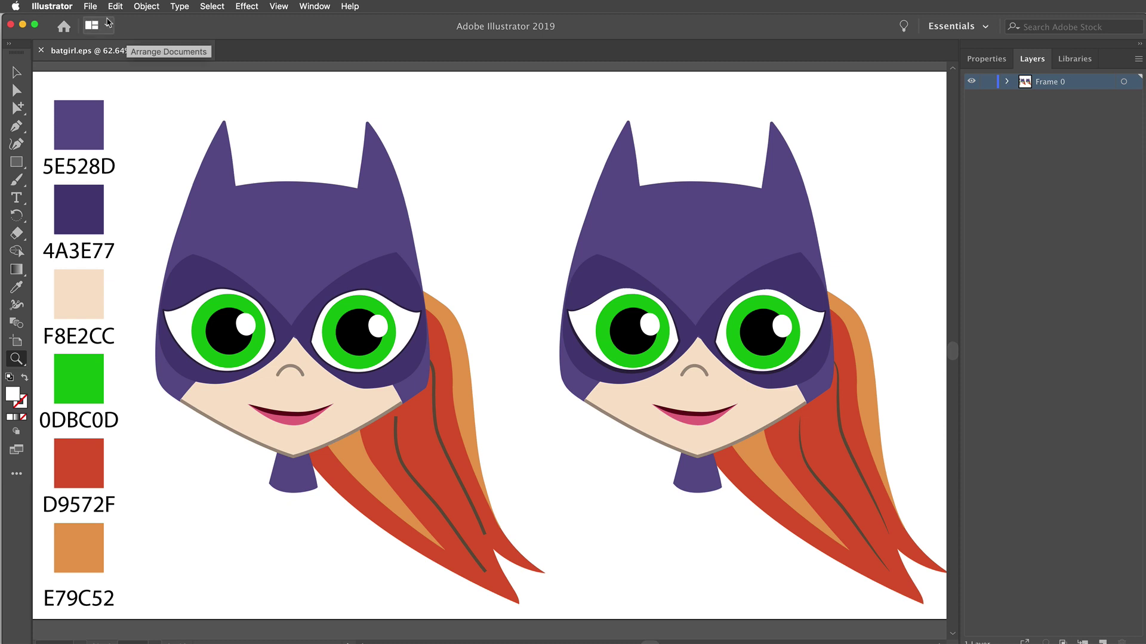
Step: Save a copy as batgirl with SVG (svg) chosen as the format
click(89, 7)
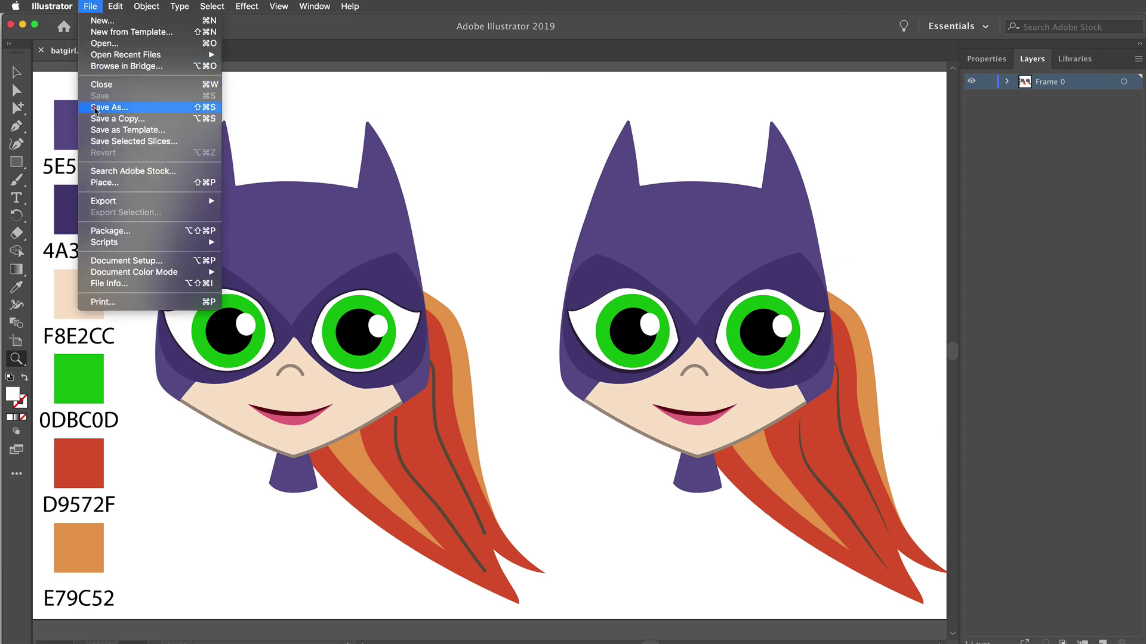
click(94, 108)
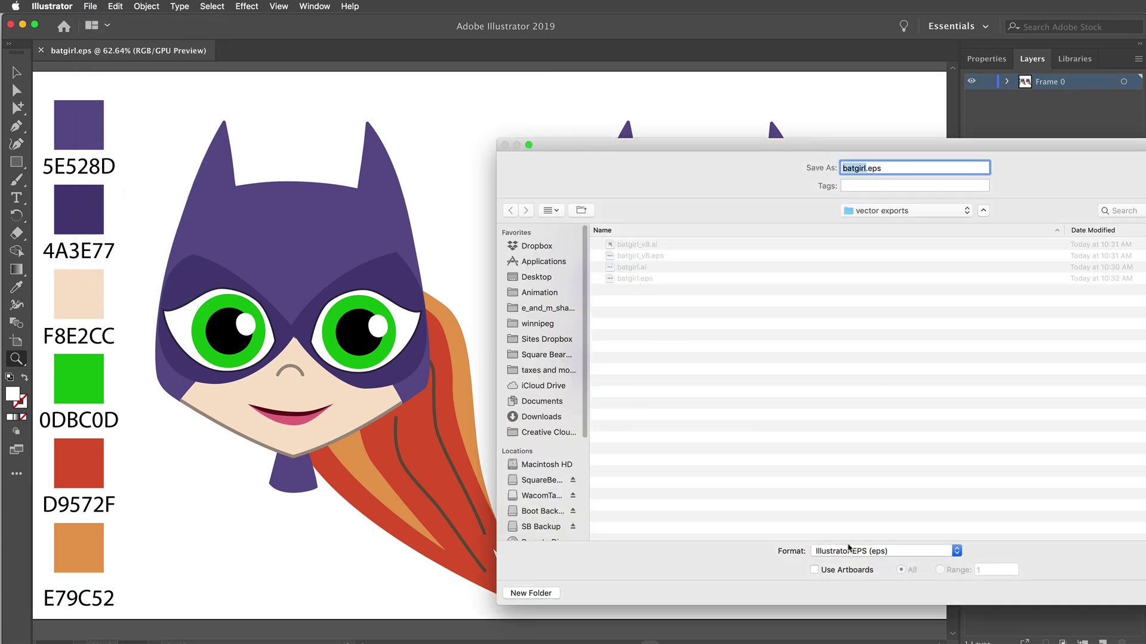
click(847, 551)
click(849, 594)
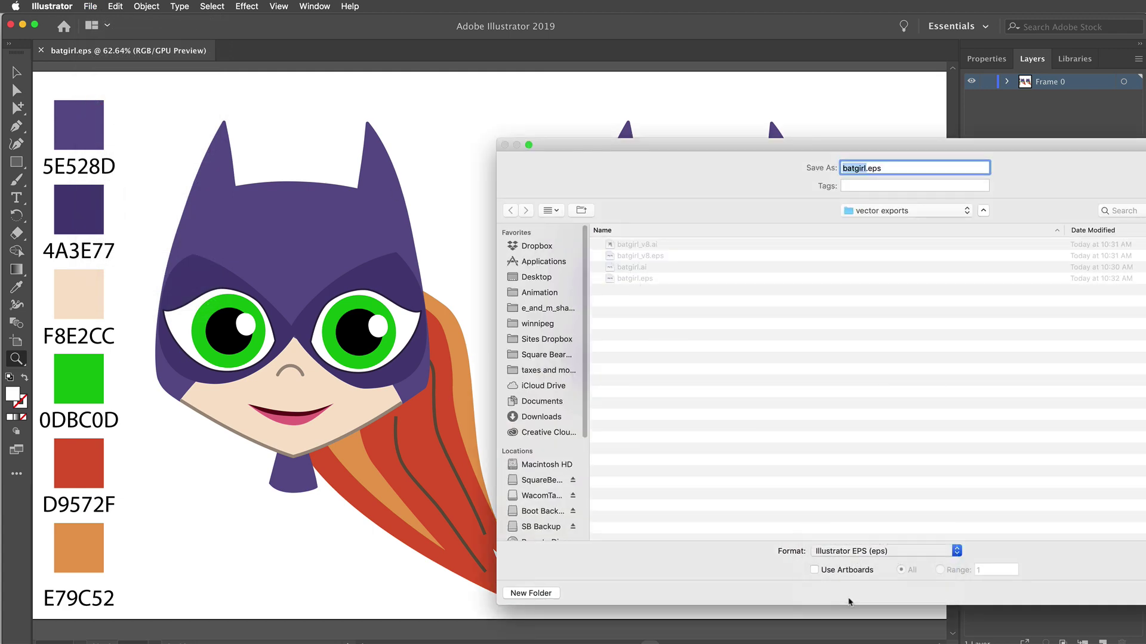
drag(750, 145, 625, 78)
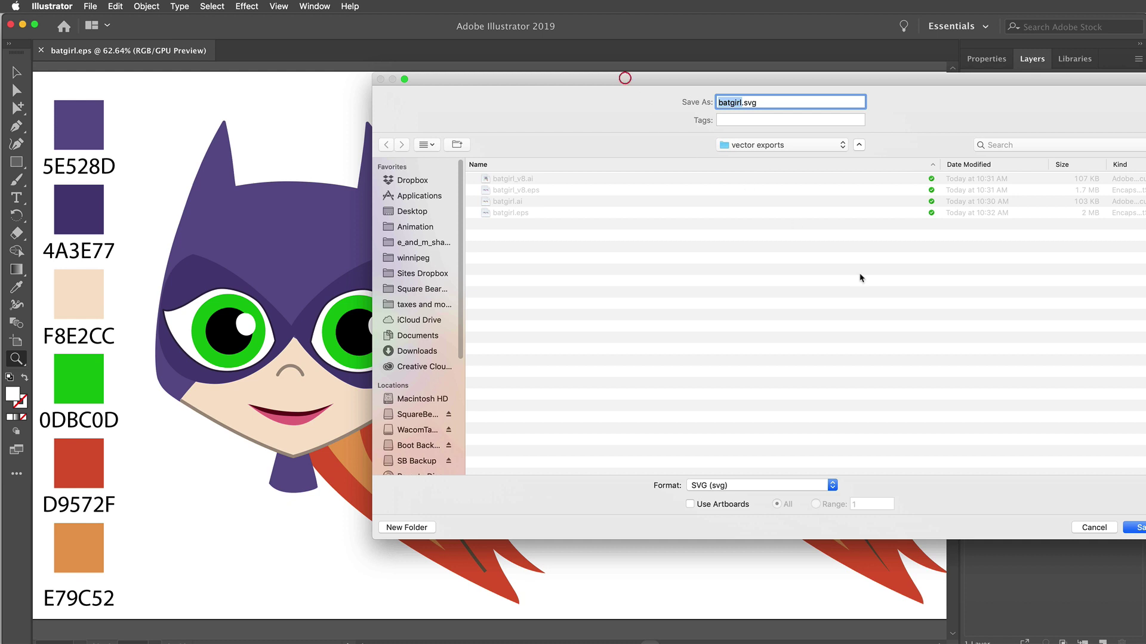
click(1137, 528)
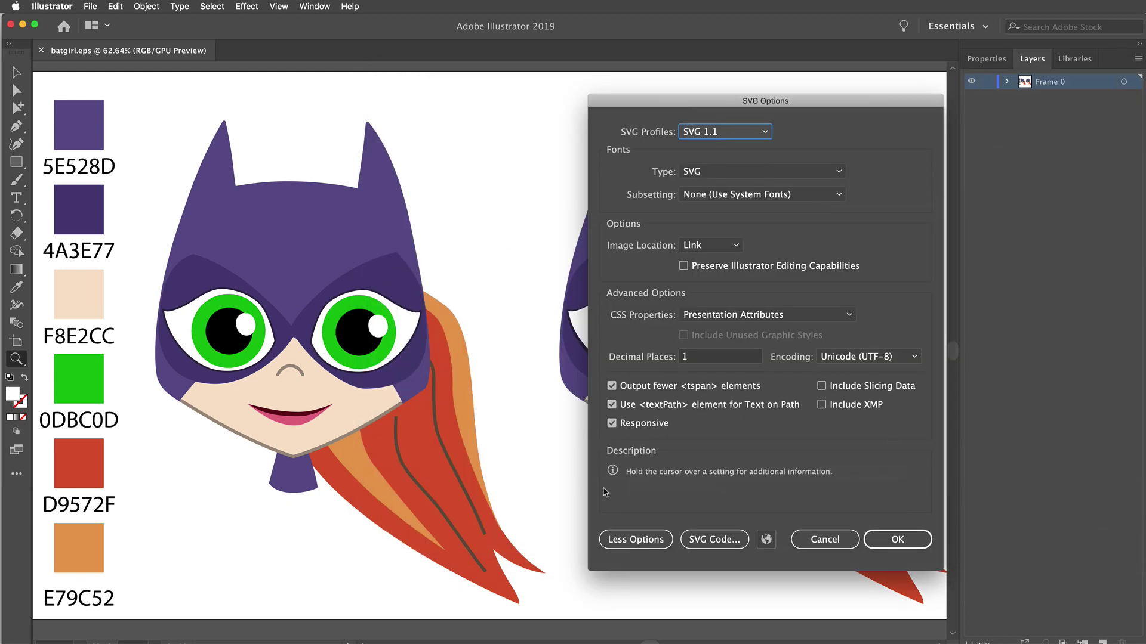
Step: In the advanced SVG options, set CSS Properties to Style Attributes and confirm
click(603, 546)
click(631, 382)
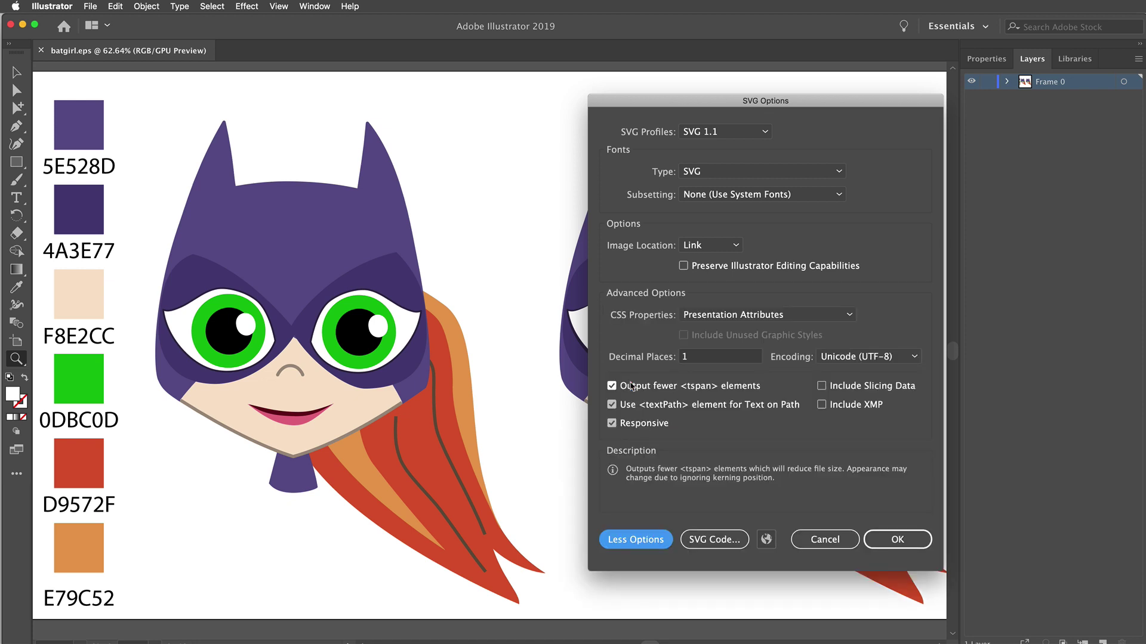
mouse_move(638, 321)
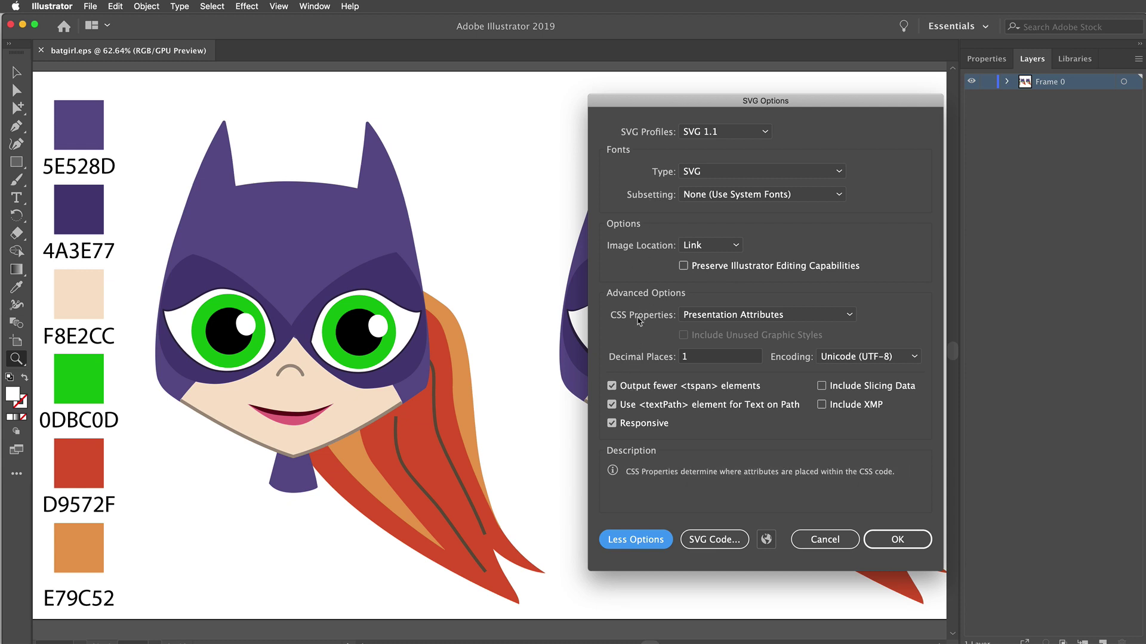
click(692, 319)
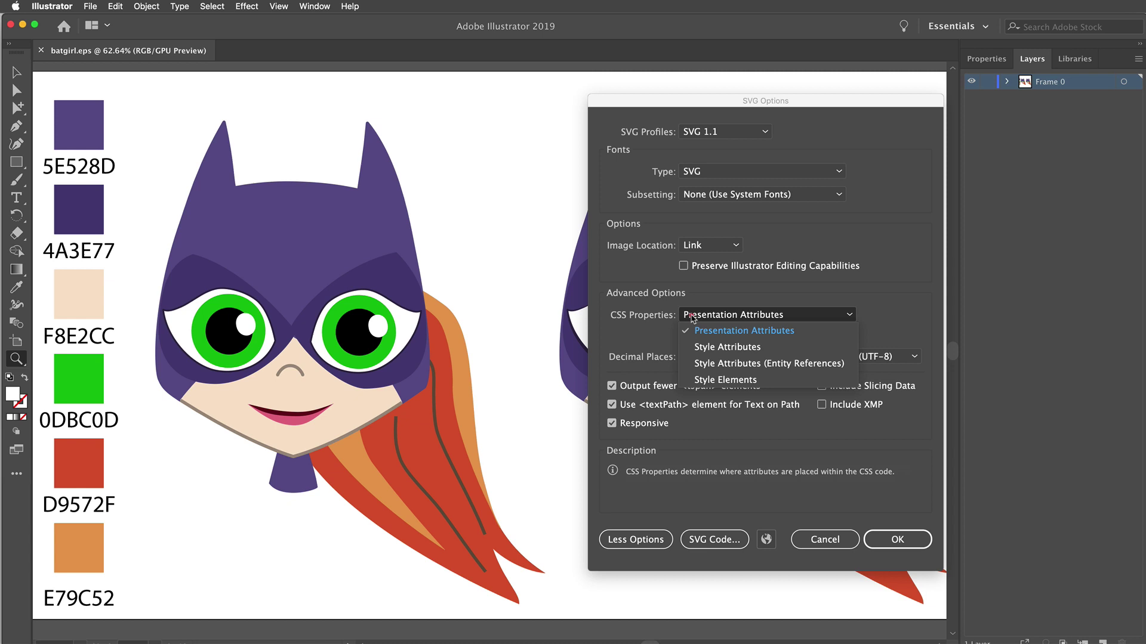
click(681, 344)
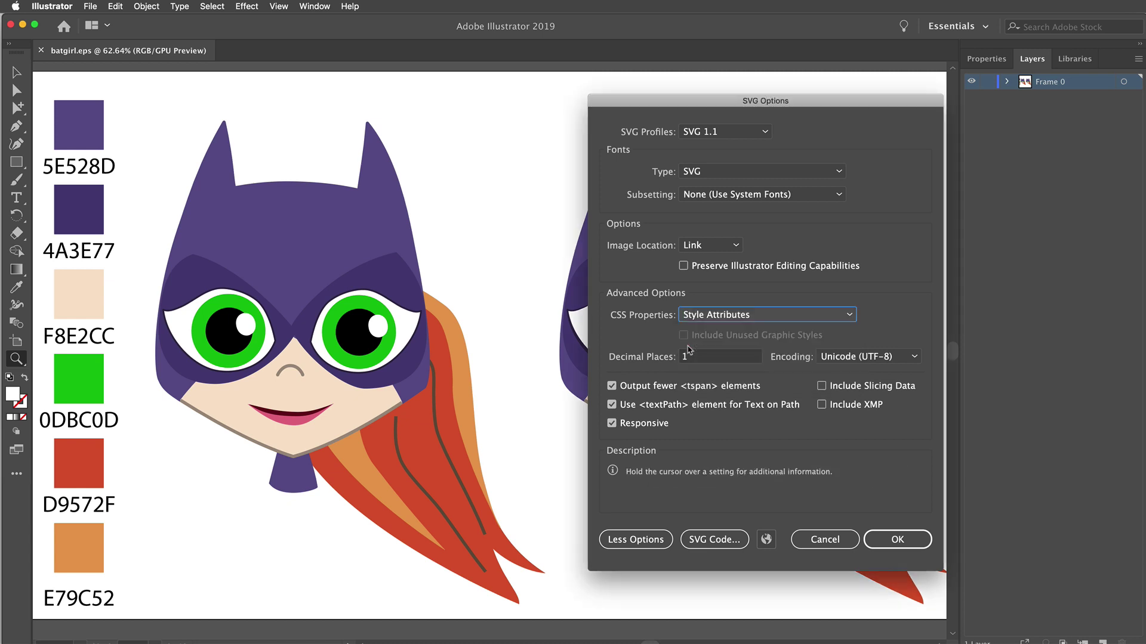
click(895, 540)
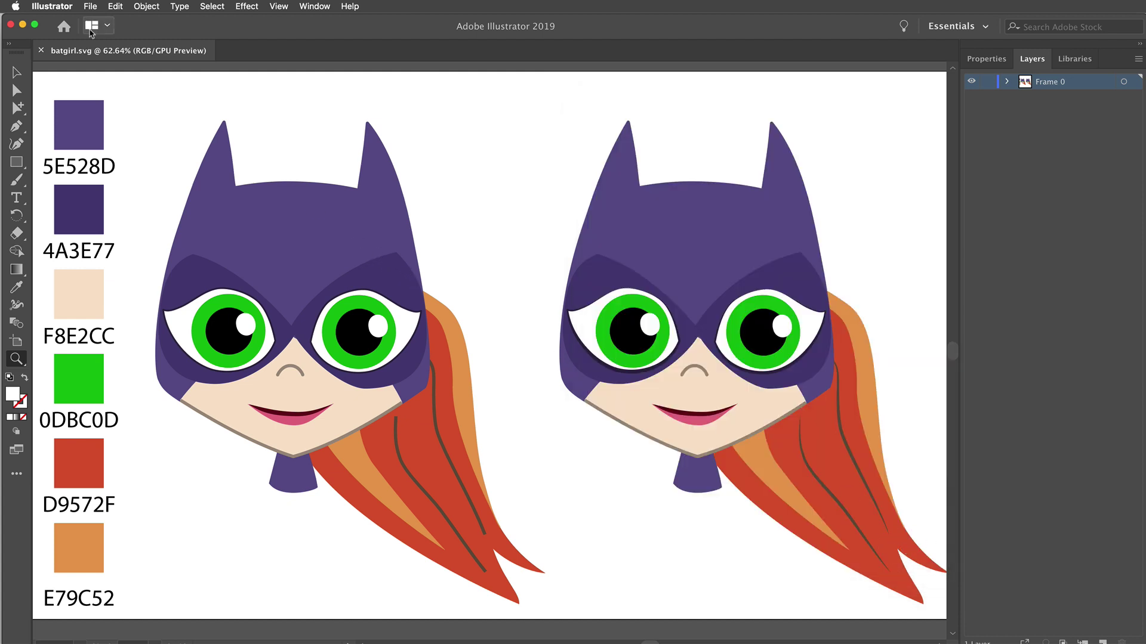
Step: Append _presentation to the name, save, and choose Presentation Attributes for CSS properties
click(90, 6)
click(99, 112)
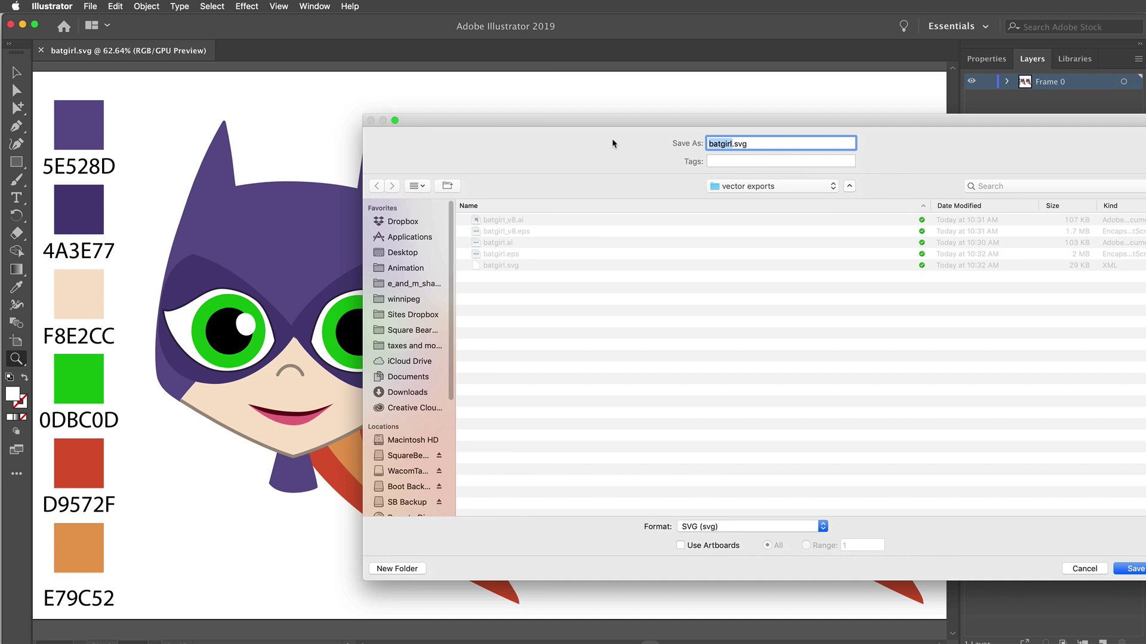
key(Right)
text(_presentation)
click(1128, 568)
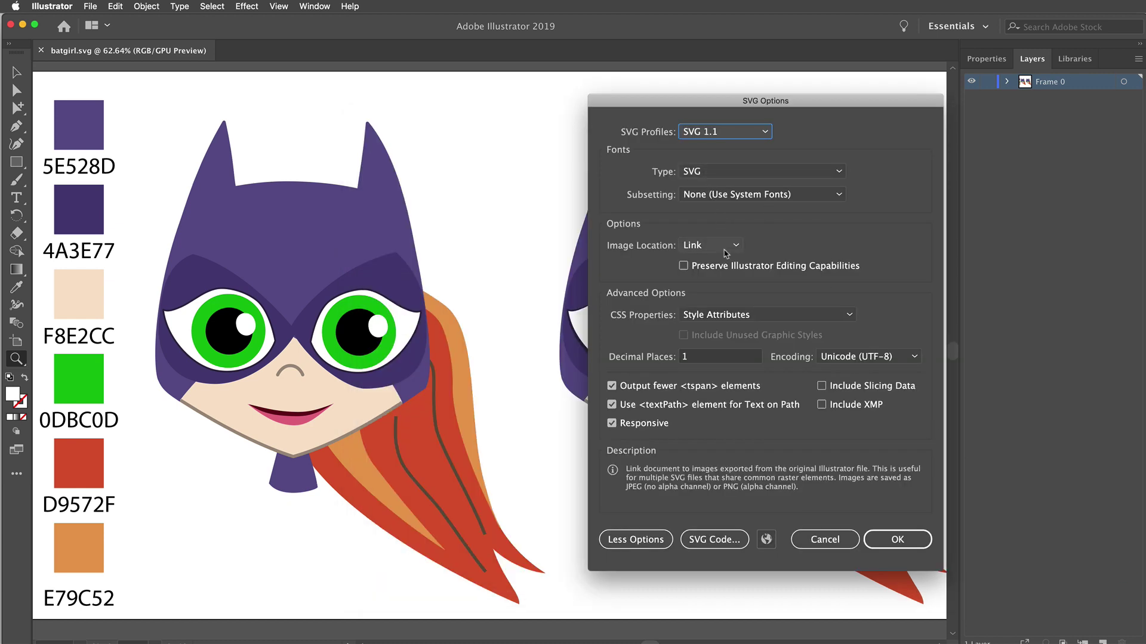
click(751, 315)
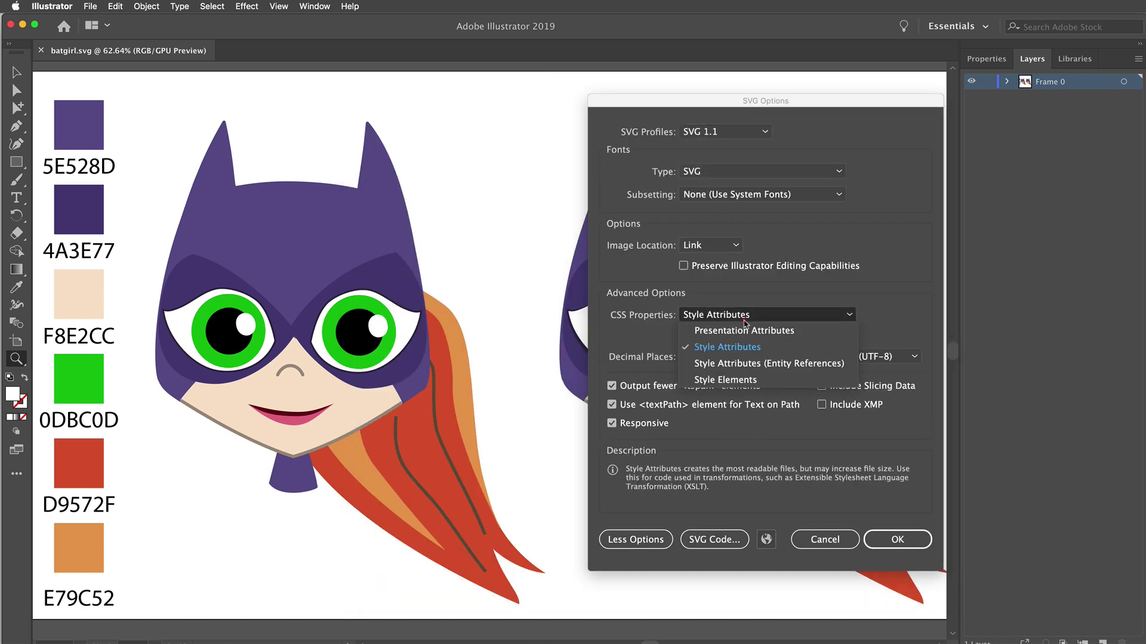
click(742, 330)
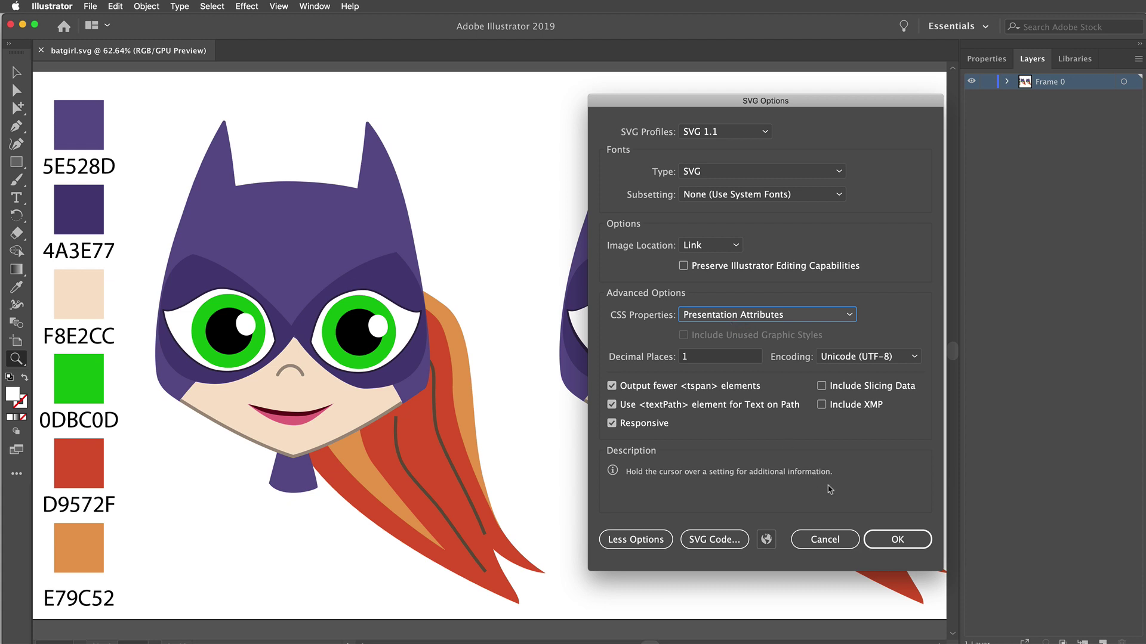
click(895, 541)
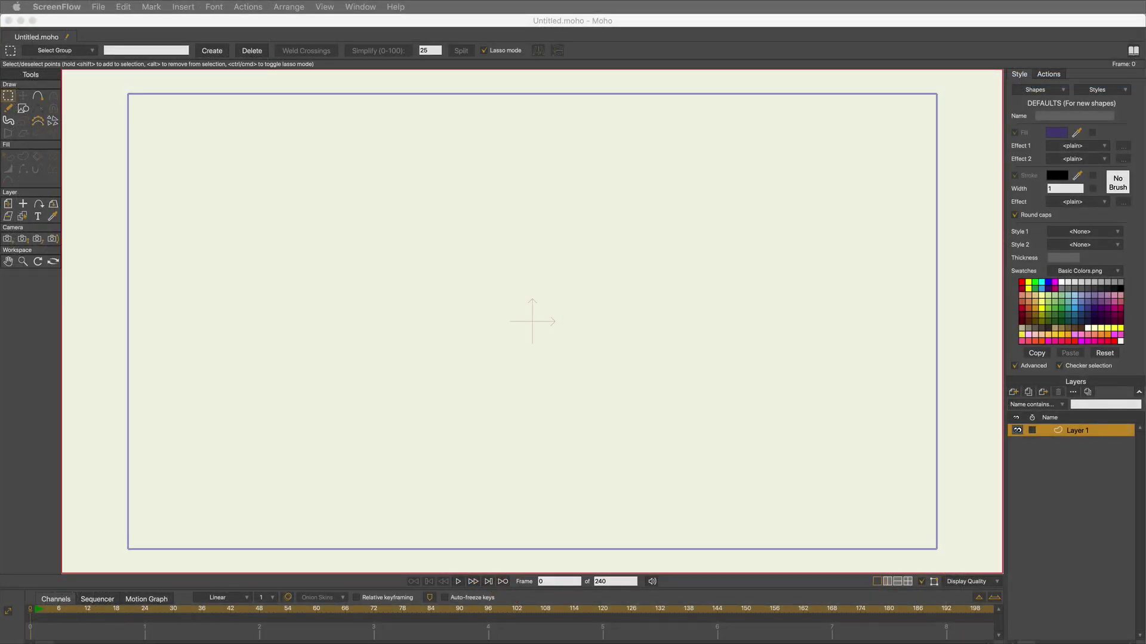
Step: In Moho, import batgirl.eps via File > Import > Vector File > EPS File
click(636, 338)
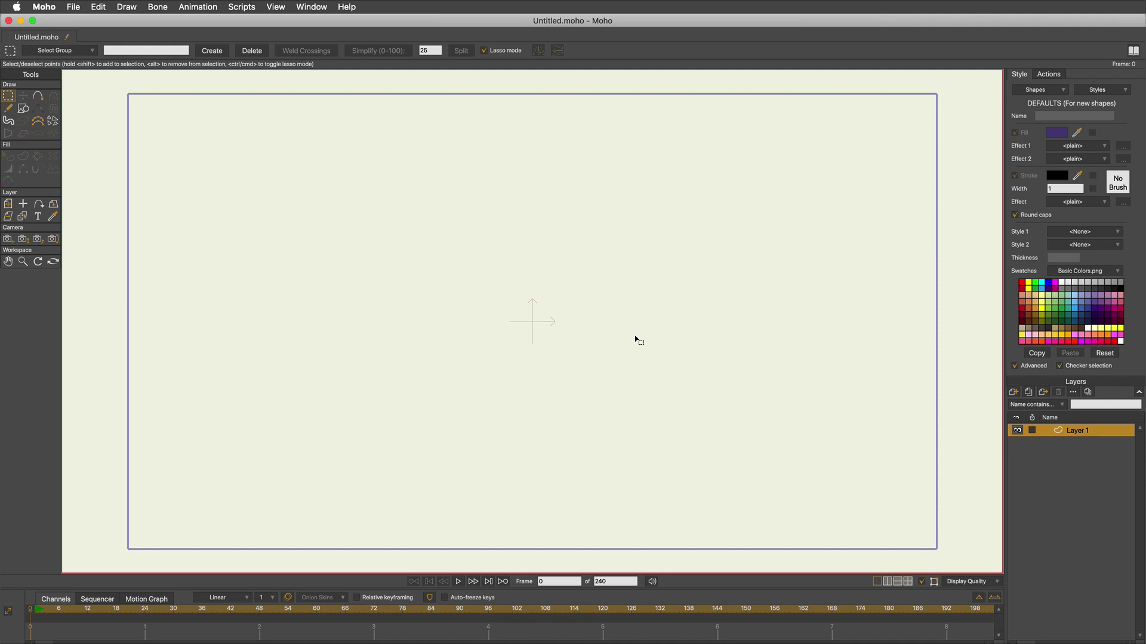
click(73, 7)
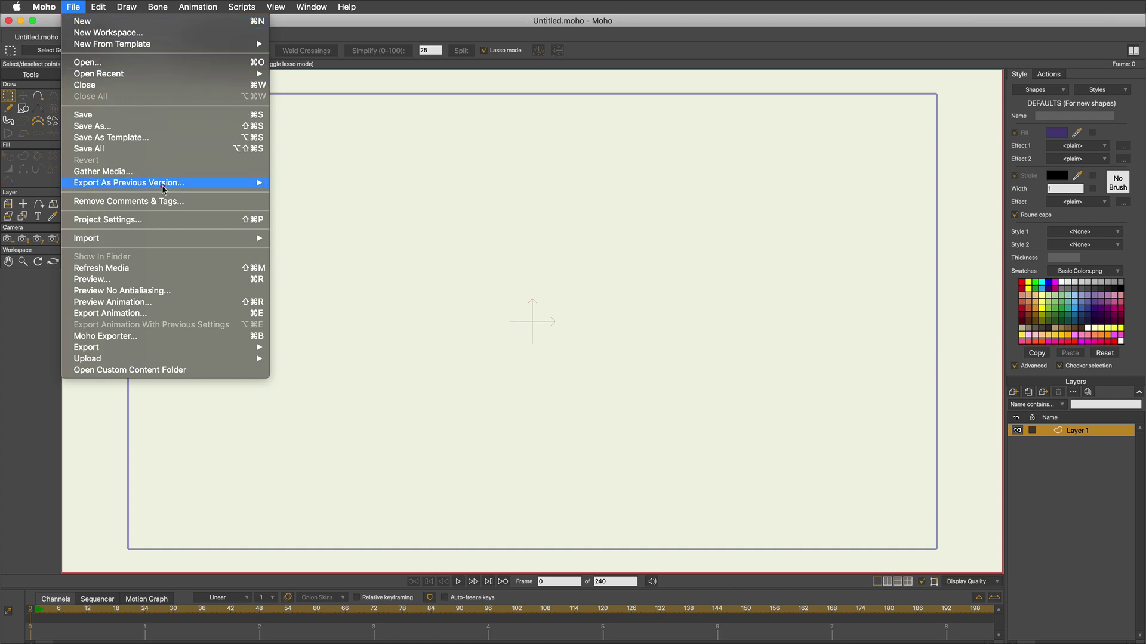
mouse_move(221, 238)
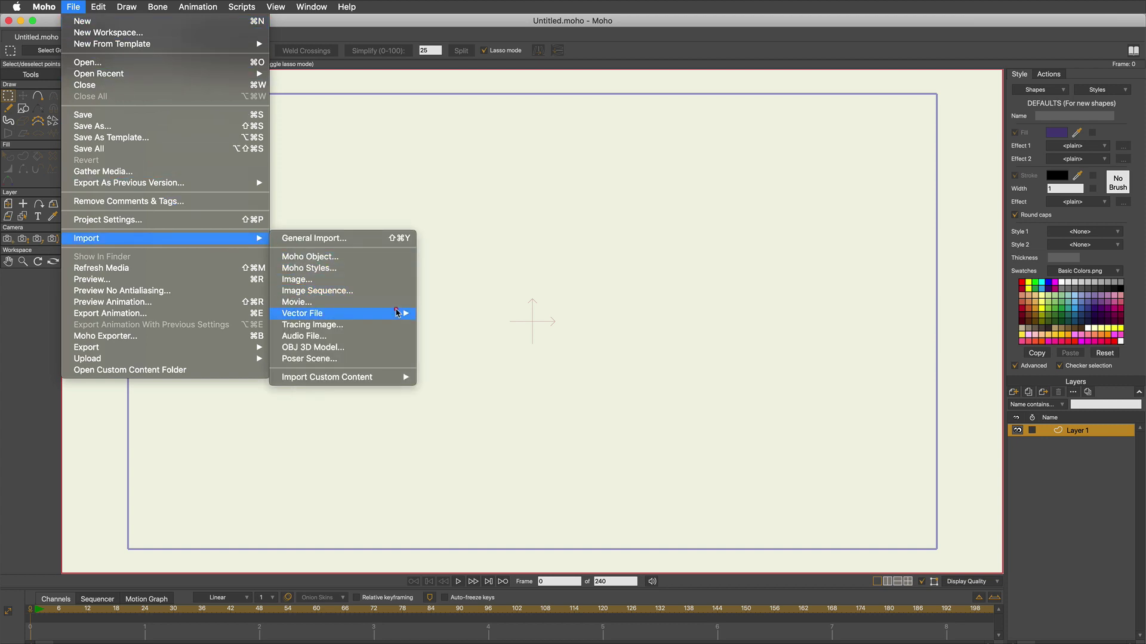
mouse_move(398, 312)
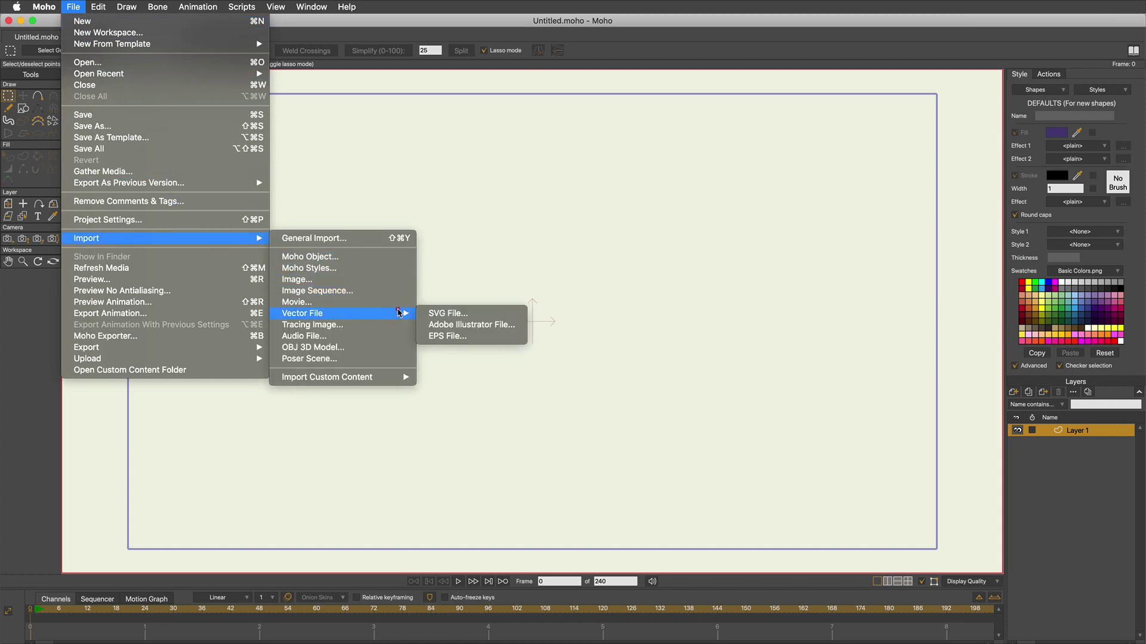
click(488, 337)
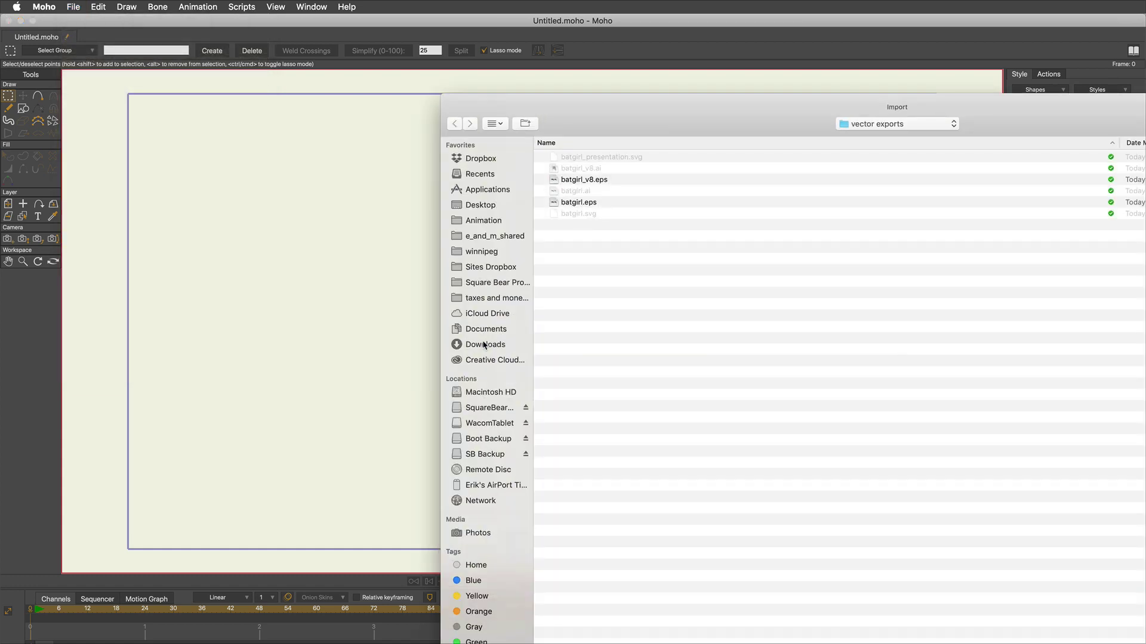
click(585, 202)
drag(707, 107, 420, 14)
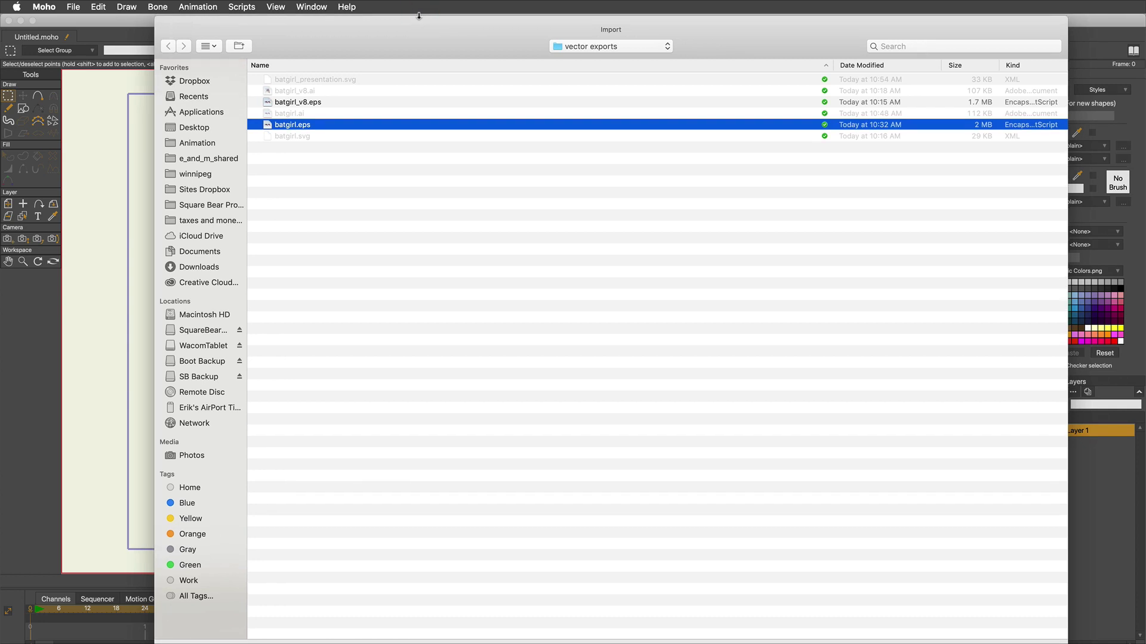
key(Return)
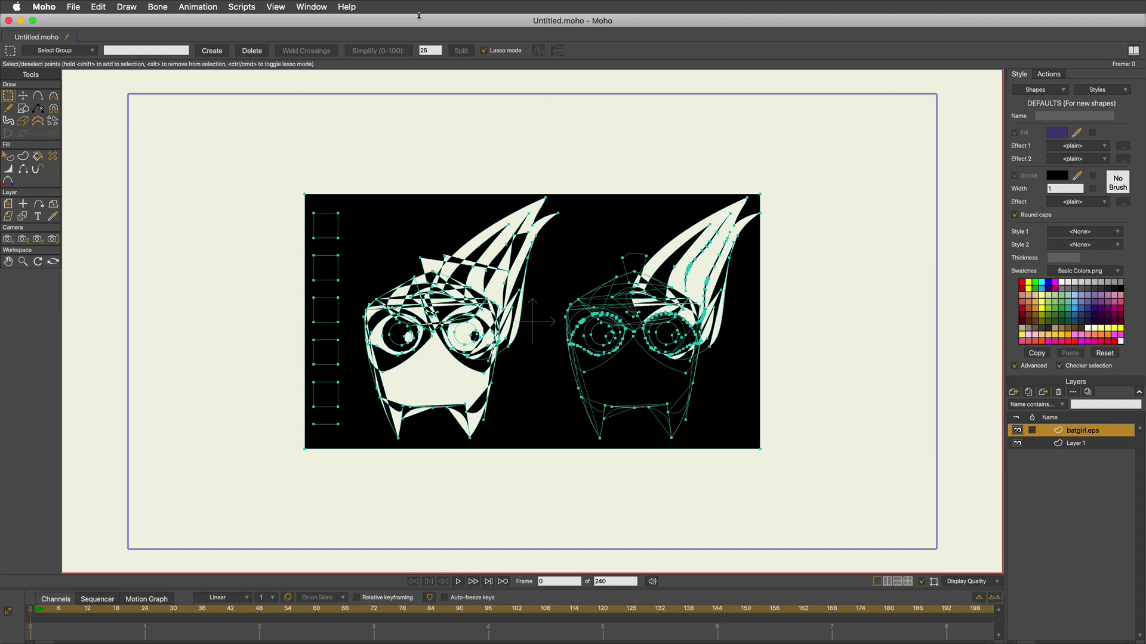
key(super+Tab)
drag(774, 170, 610, 50)
drag(330, 50, 422, 41)
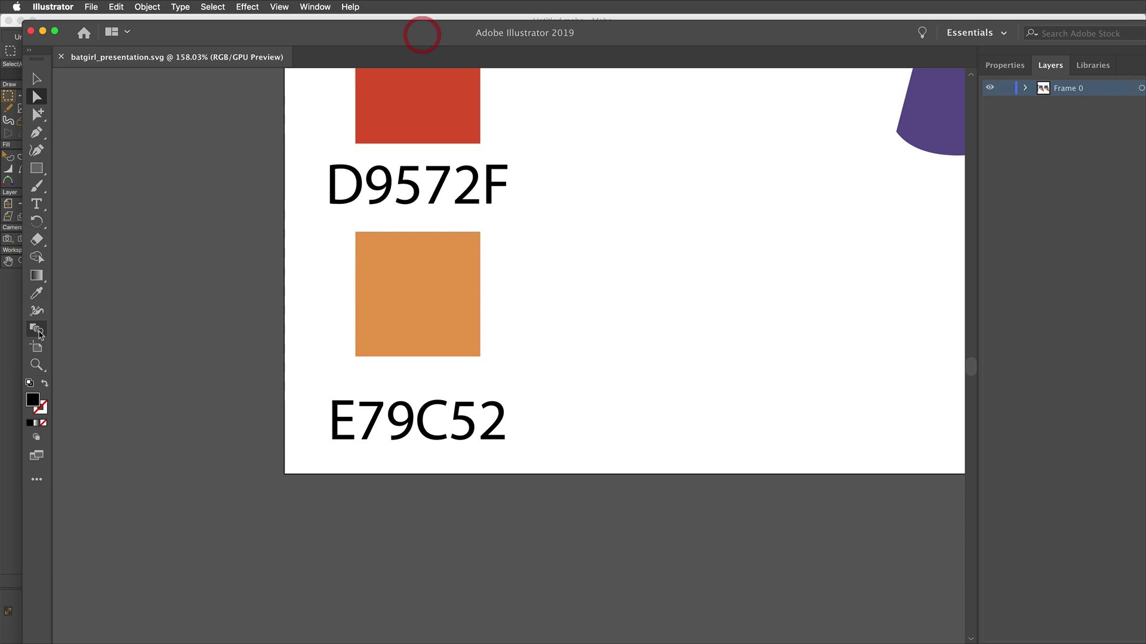
click(36, 365)
alt+click(875, 273)
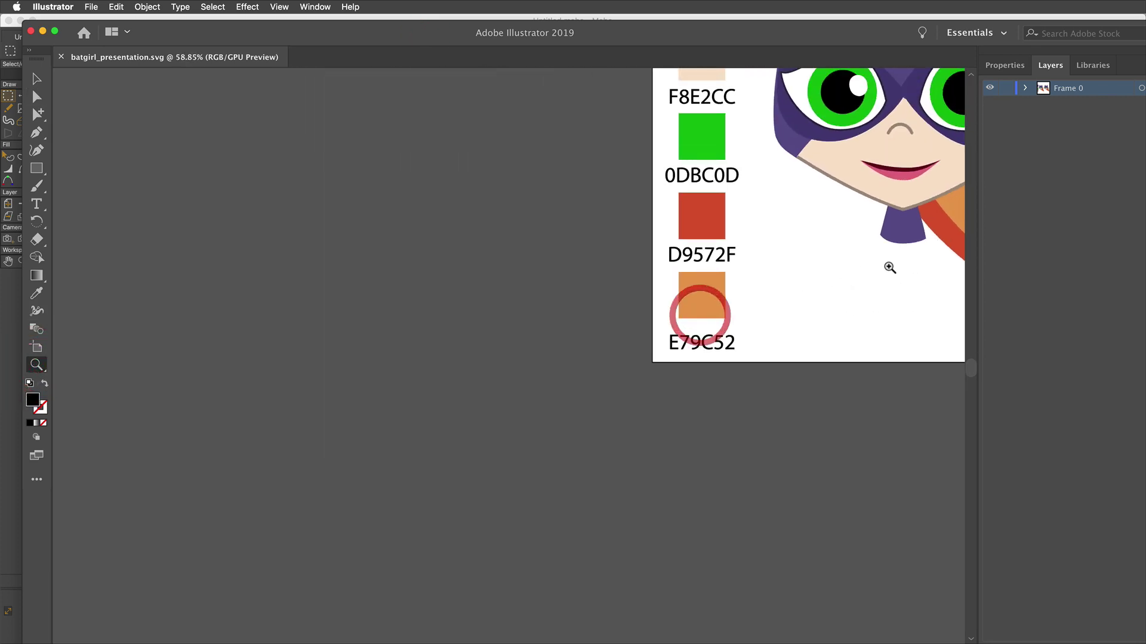
drag(839, 267, 280, 500)
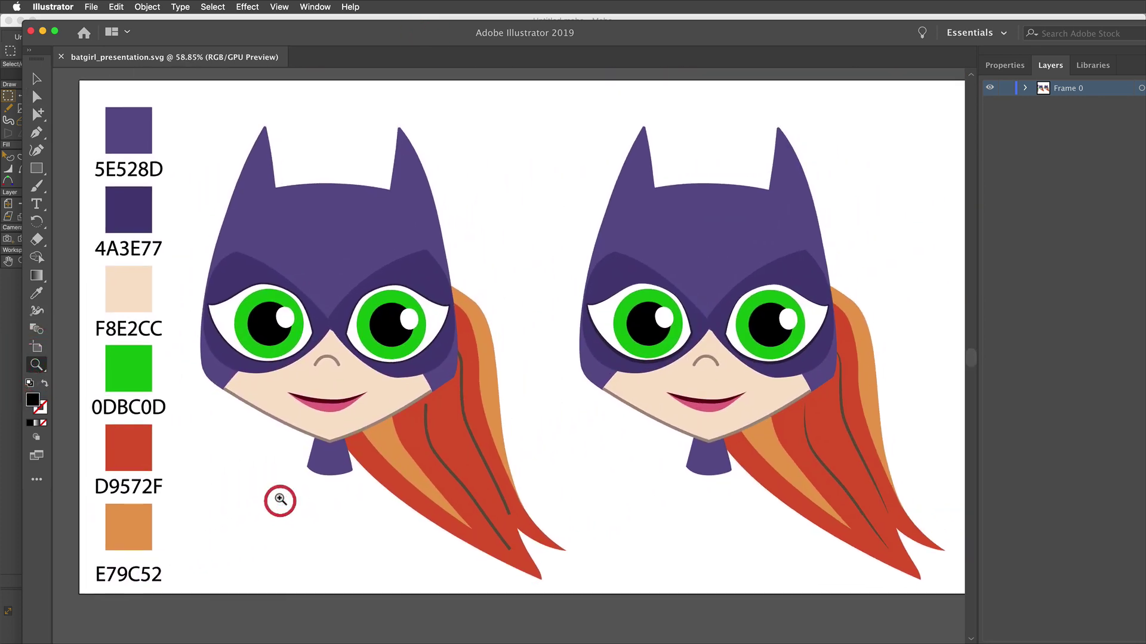
click(571, 18)
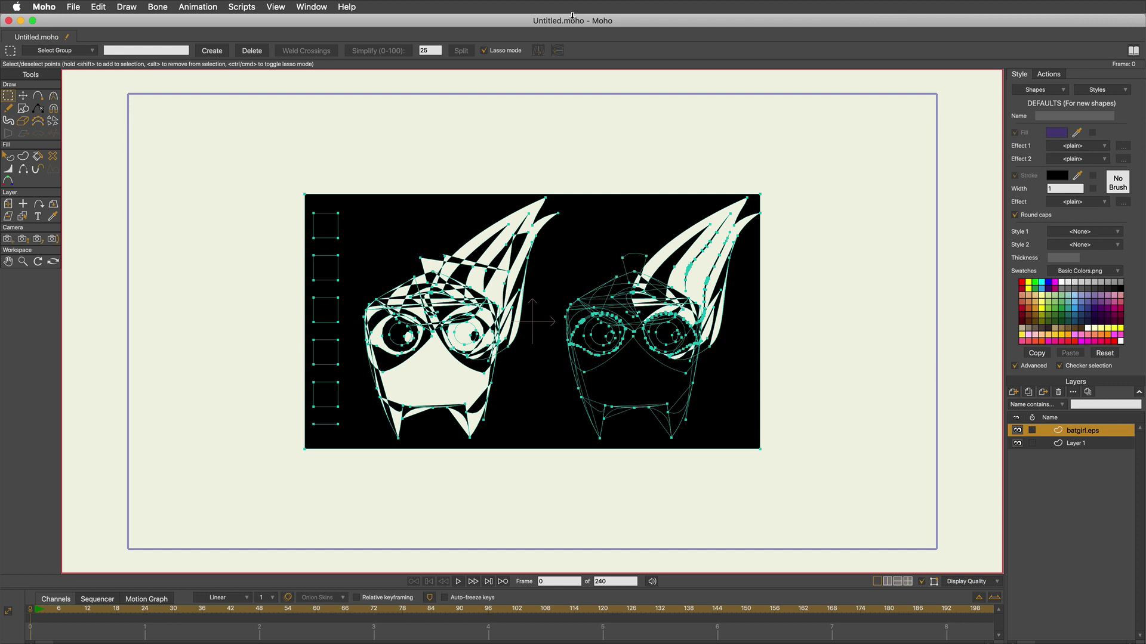
Step: Delete the batgirl.eps layer and import batgirl_v8.eps as an EPS file instead
click(1059, 393)
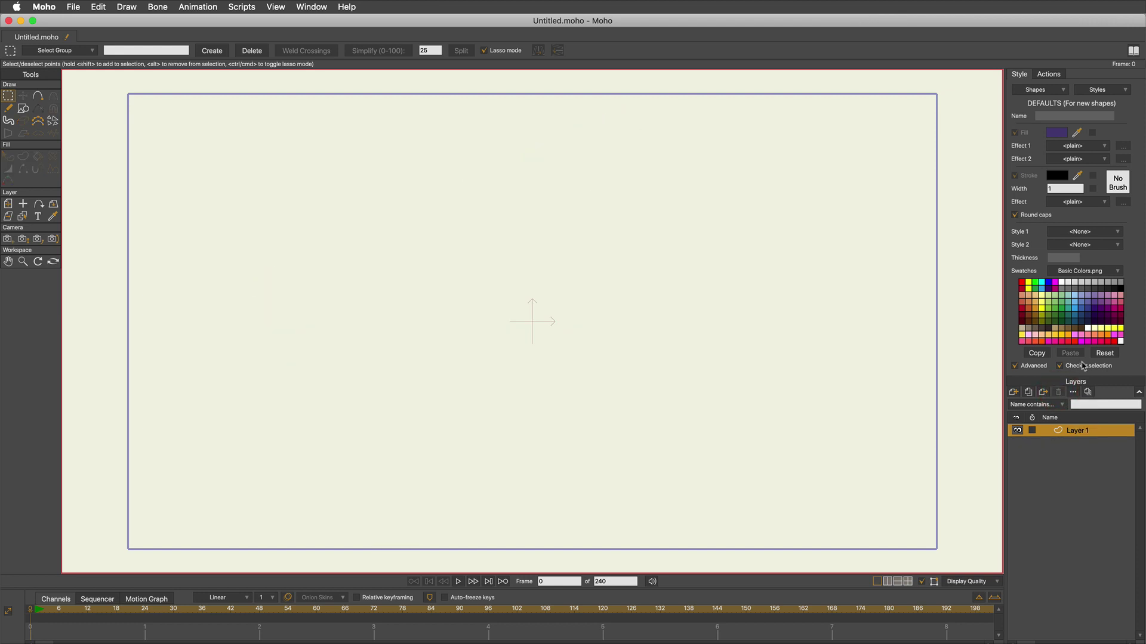
click(74, 7)
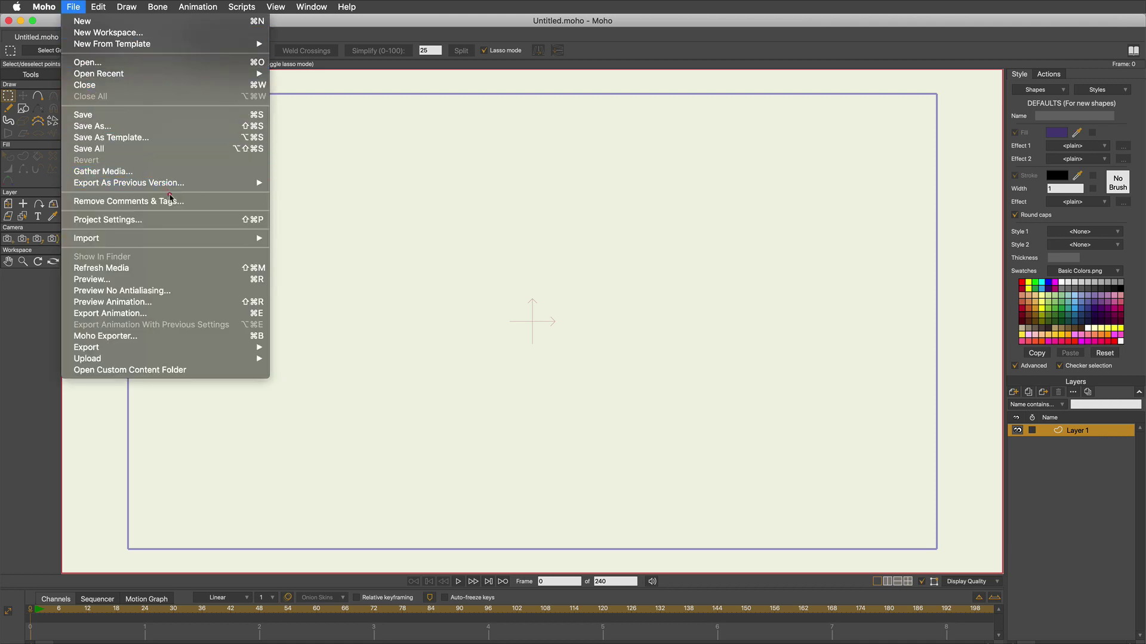
mouse_move(187, 238)
mouse_move(388, 318)
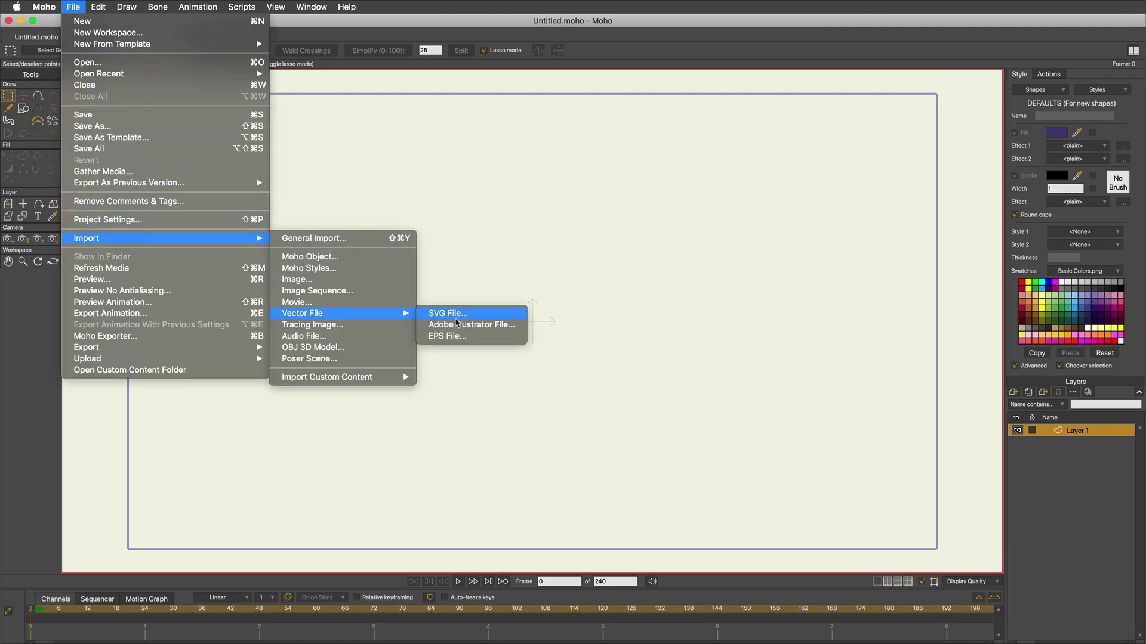
click(459, 338)
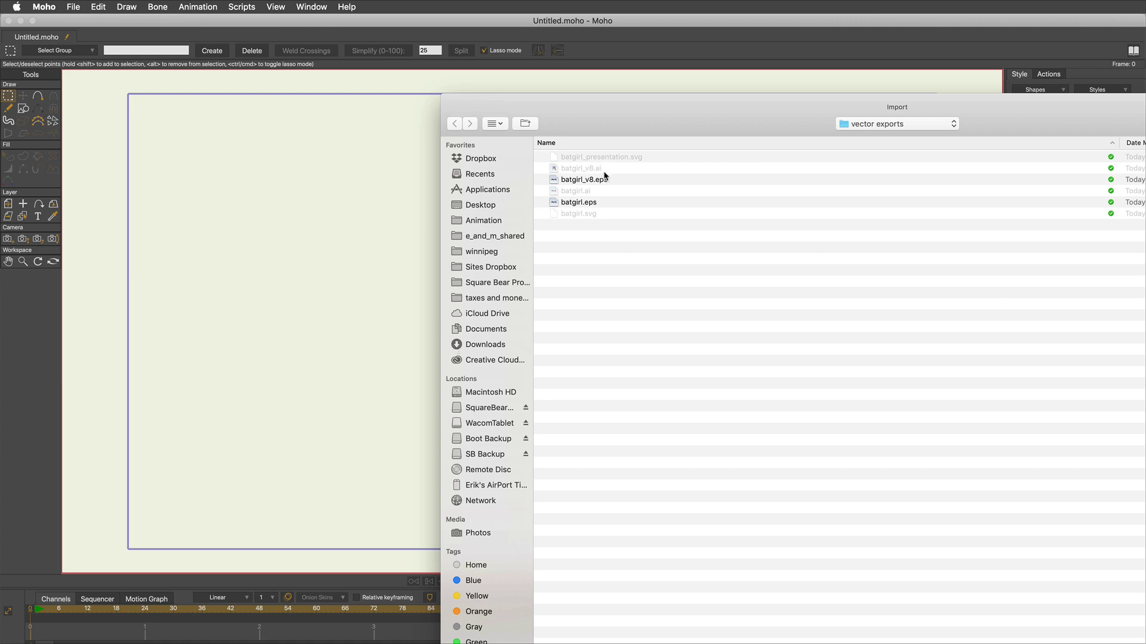
click(603, 179)
double_click(603, 179)
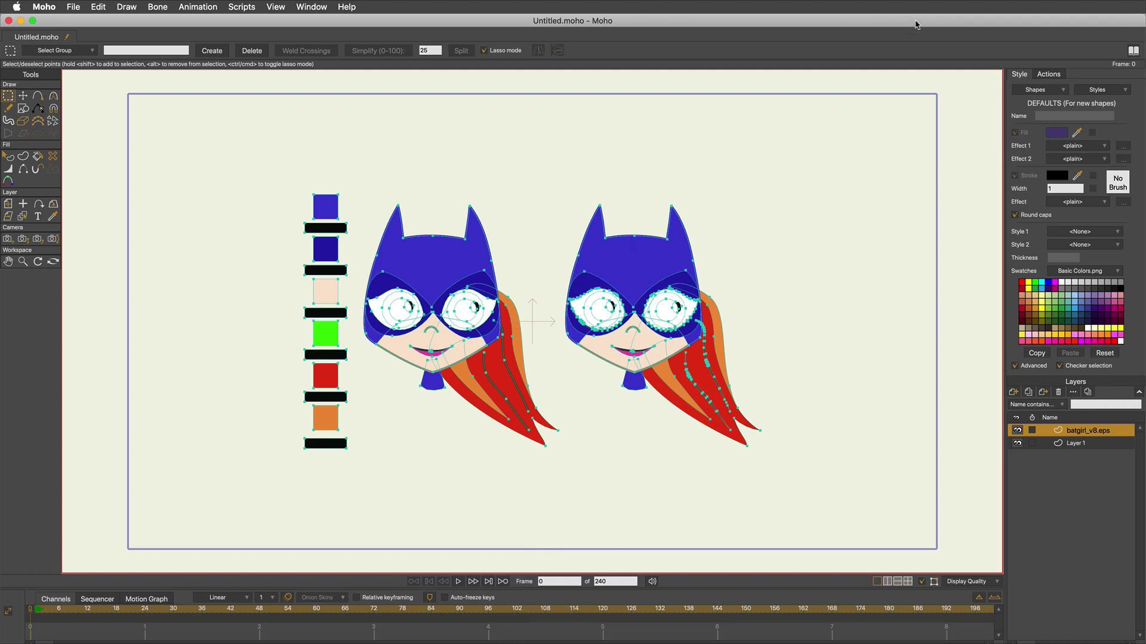
drag(916, 24, 901, 172)
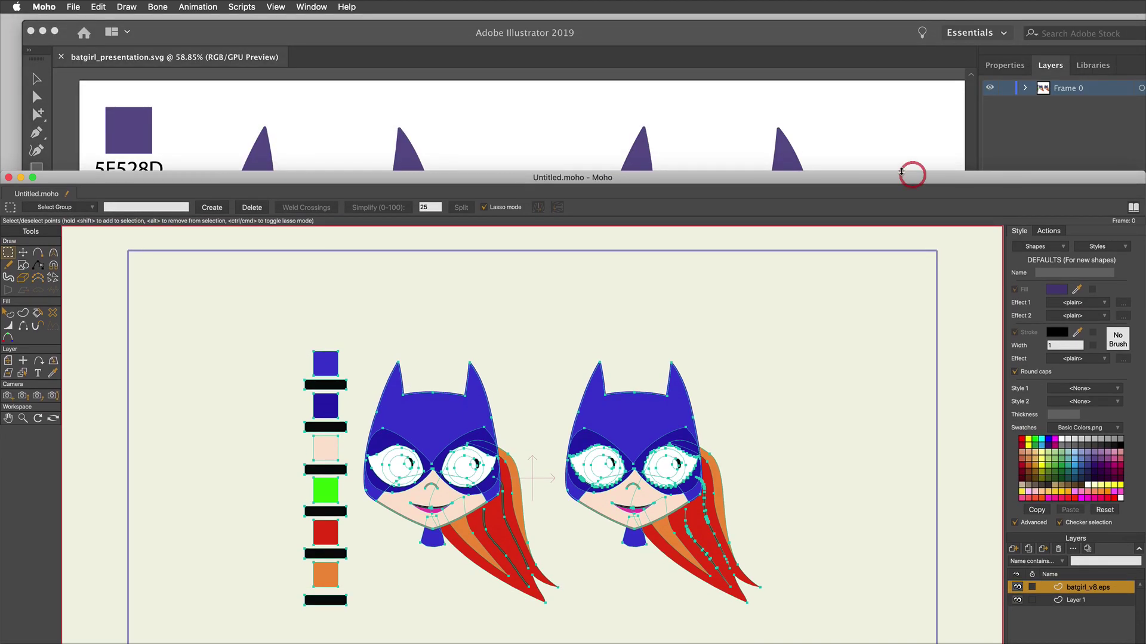
click(23, 418)
drag(597, 469, 626, 406)
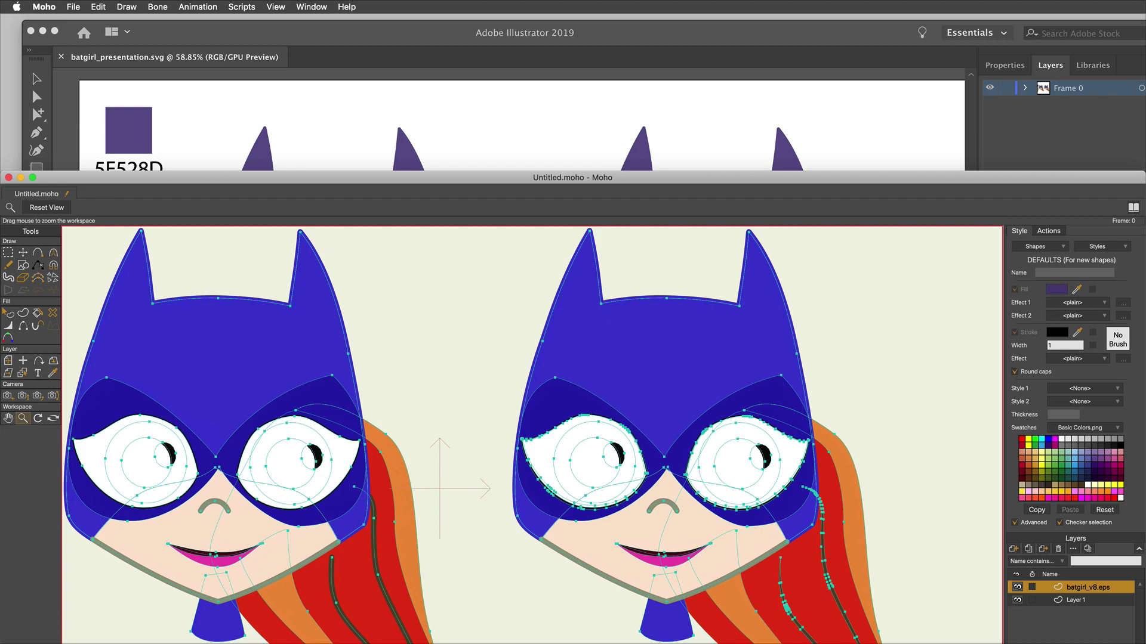
drag(901, 177, 965, 49)
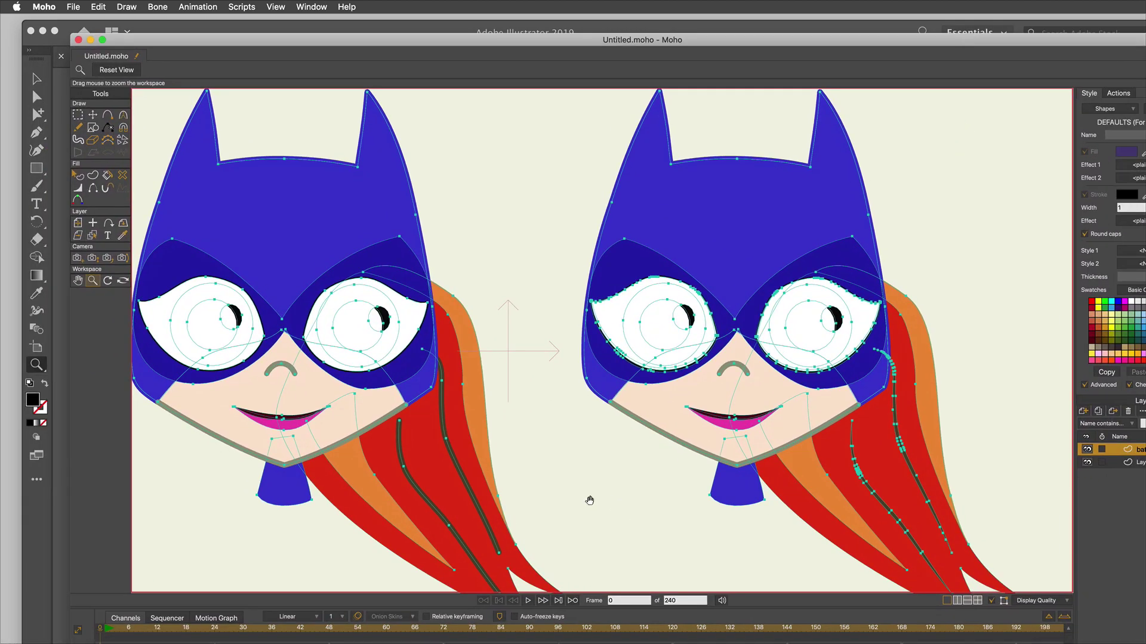
drag(589, 500, 1056, 499)
drag(844, 378, 643, 405)
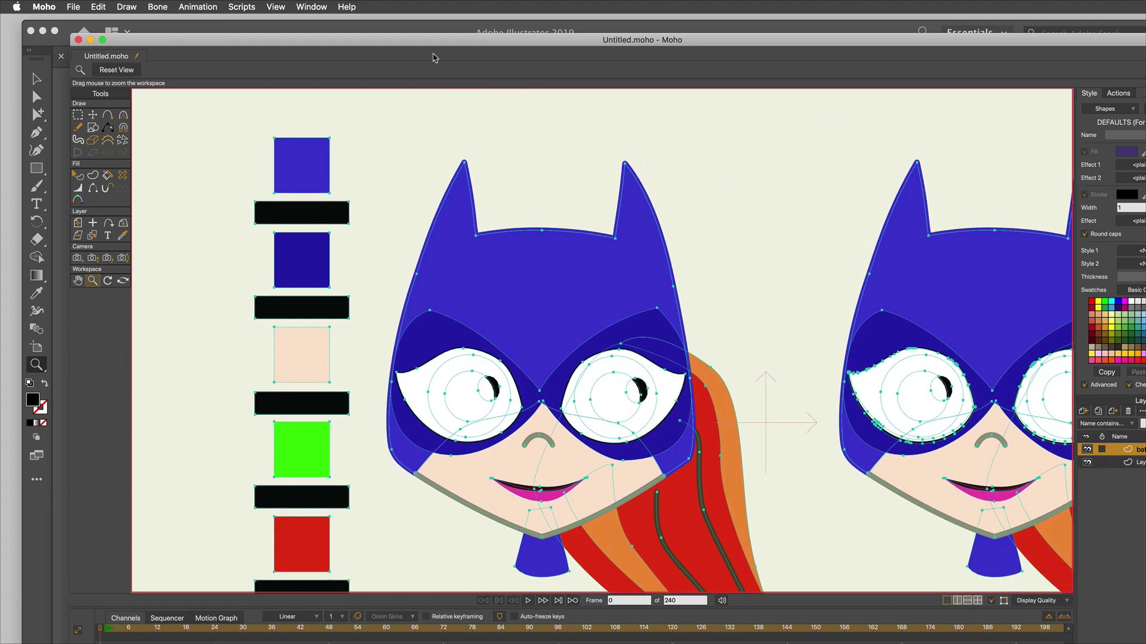
mouse_move(436, 55)
mouse_down()
mouse_move(454, 230)
mouse_move(458, 52)
mouse_move(442, 47)
mouse_up()
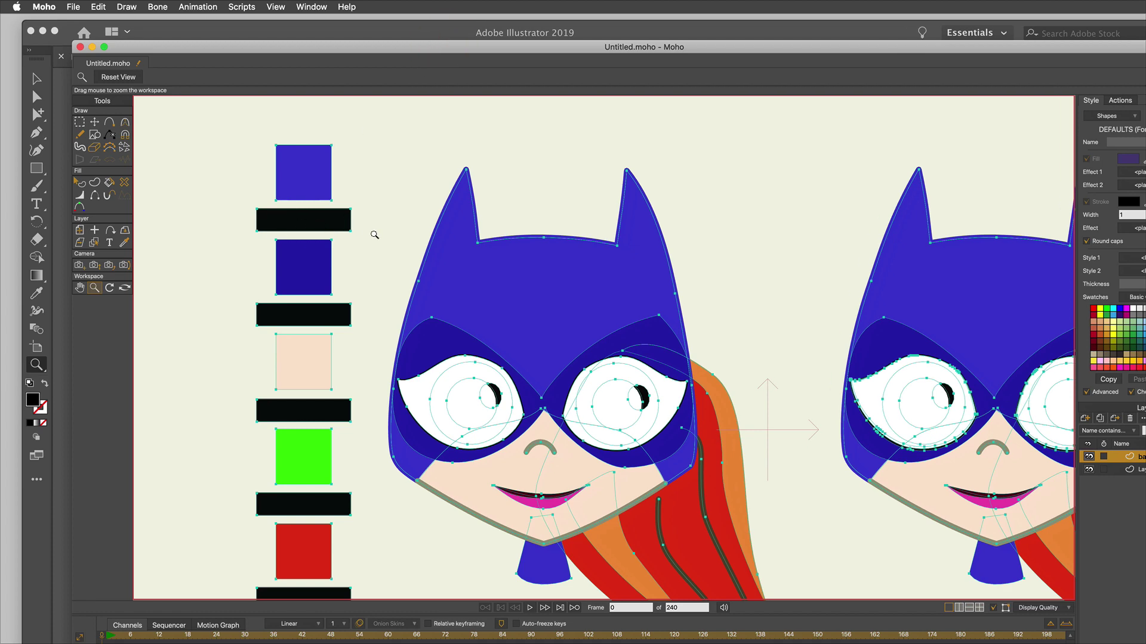
drag(554, 50, 529, 66)
drag(820, 68, 747, 32)
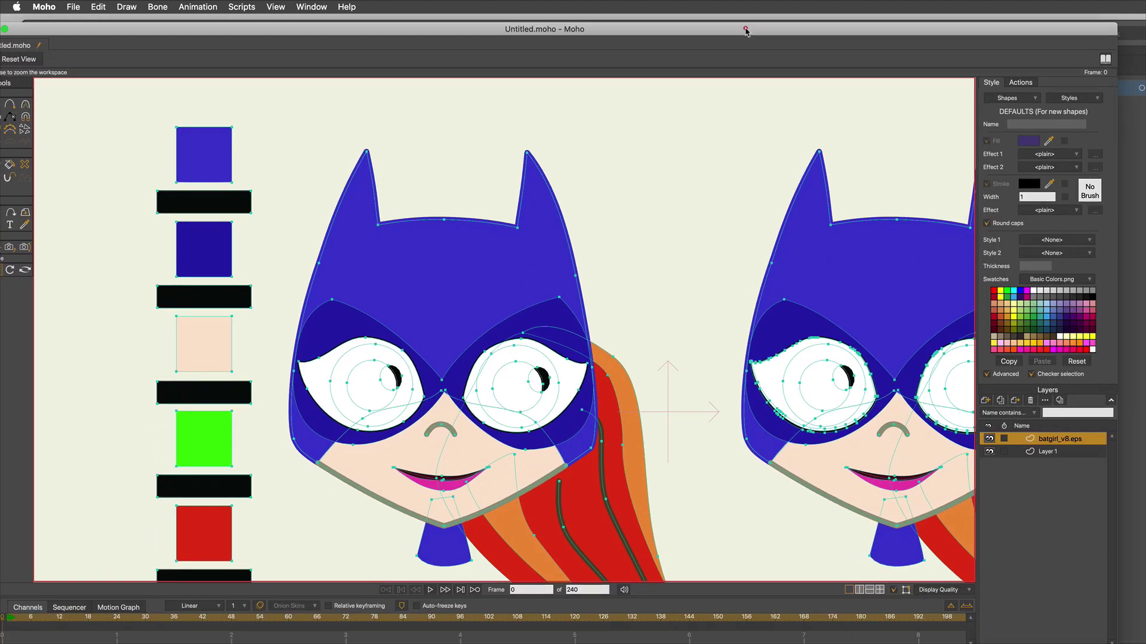
drag(277, 28, 306, 225)
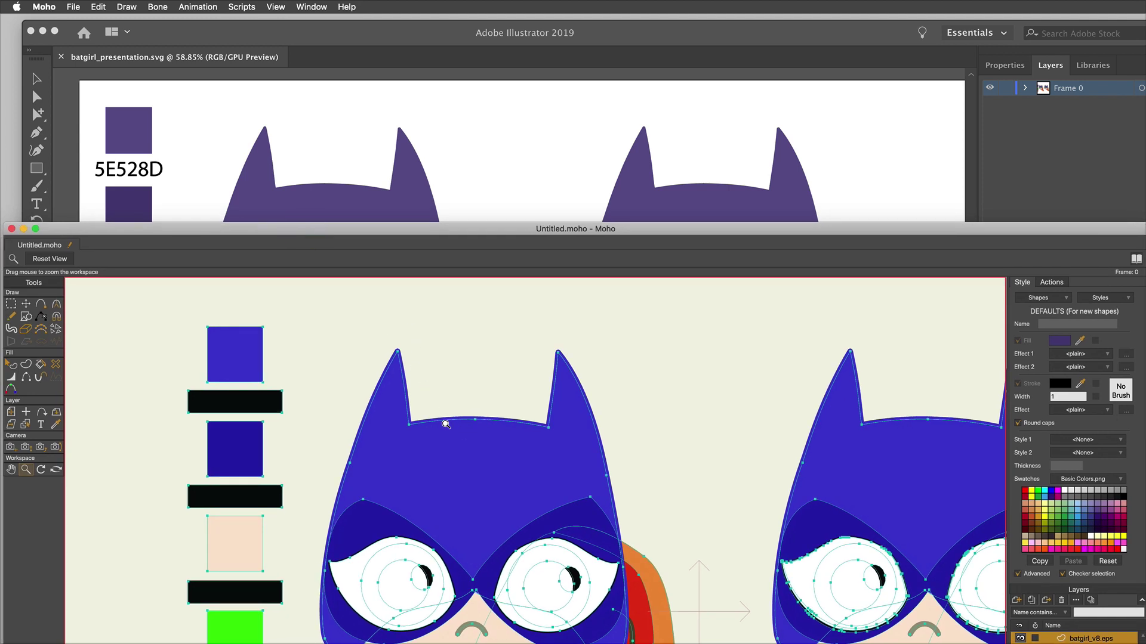
click(11, 304)
mouse_move(364, 412)
mouse_down()
mouse_move(385, 317)
mouse_move(492, 341)
mouse_up()
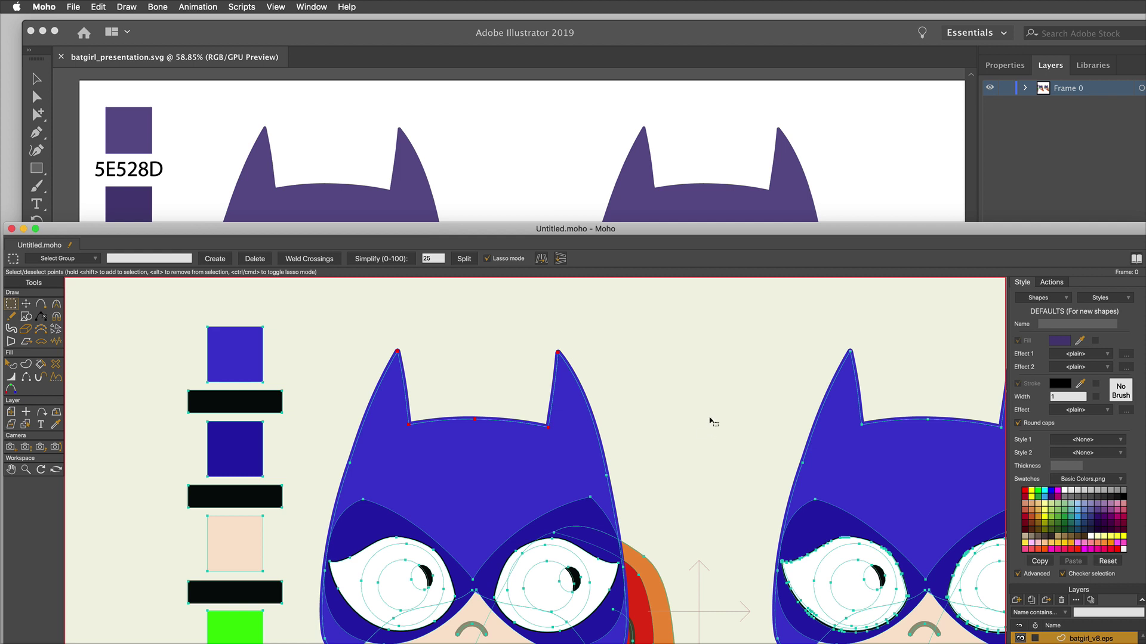
click(704, 446)
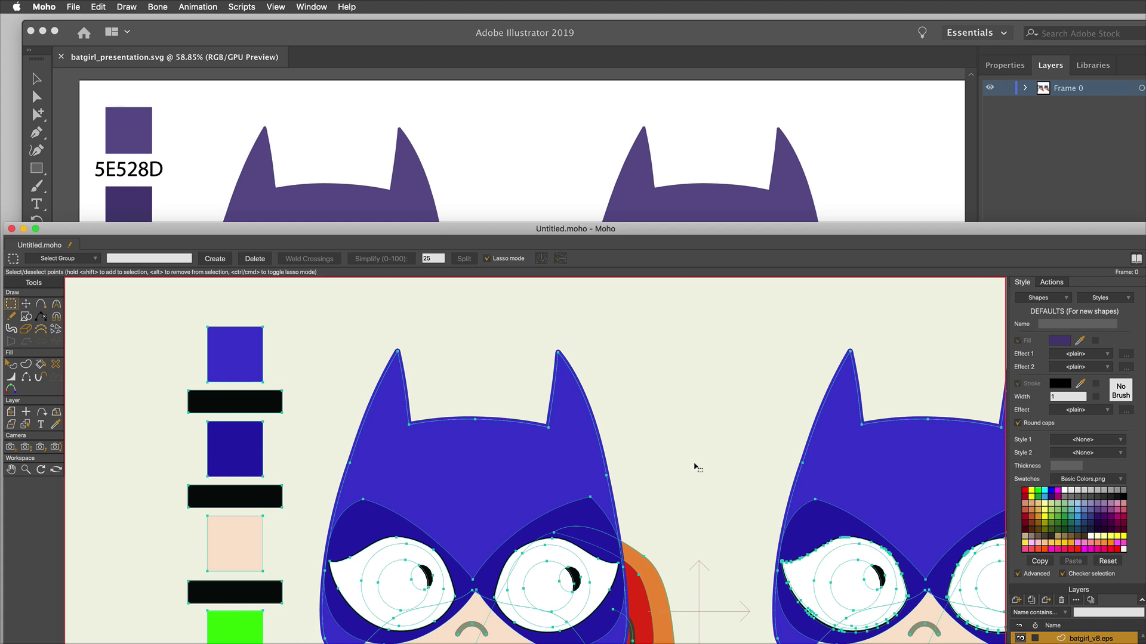
drag(798, 221, 810, 21)
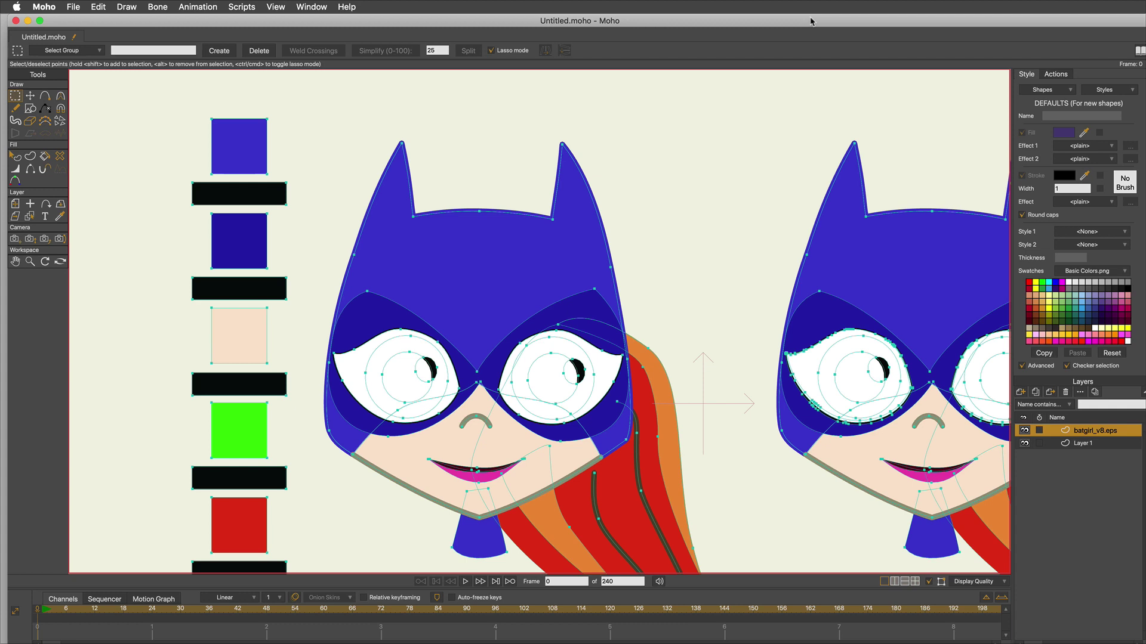
Step: Delete the batgirl_v8.eps layer, try importing batgirl.ai, and dismiss the unsupported-format error
click(1065, 392)
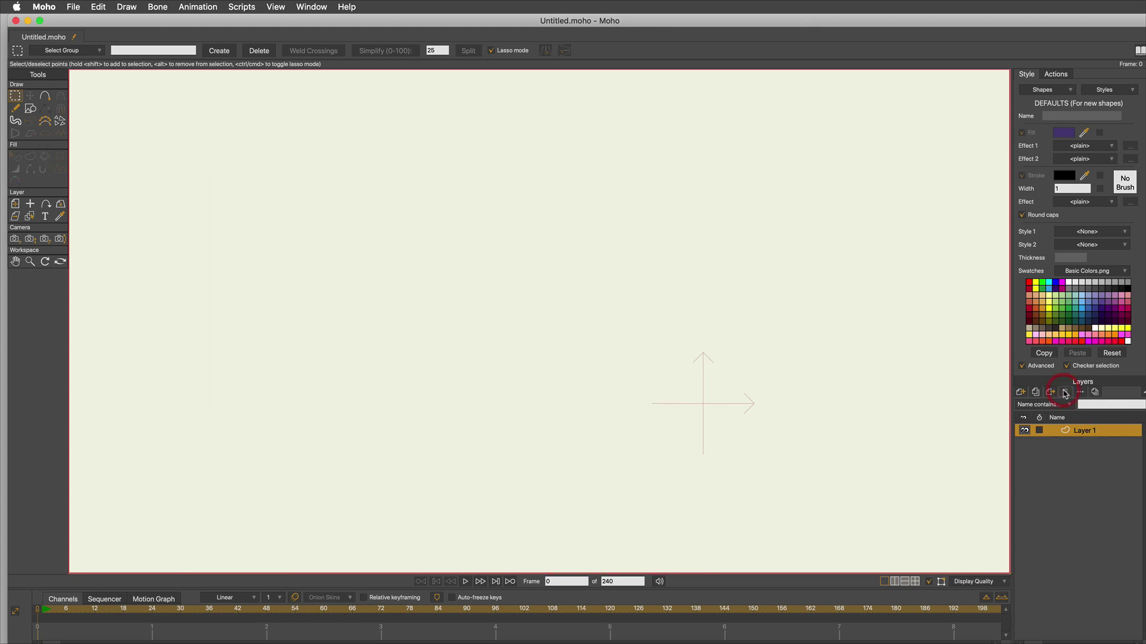
click(74, 7)
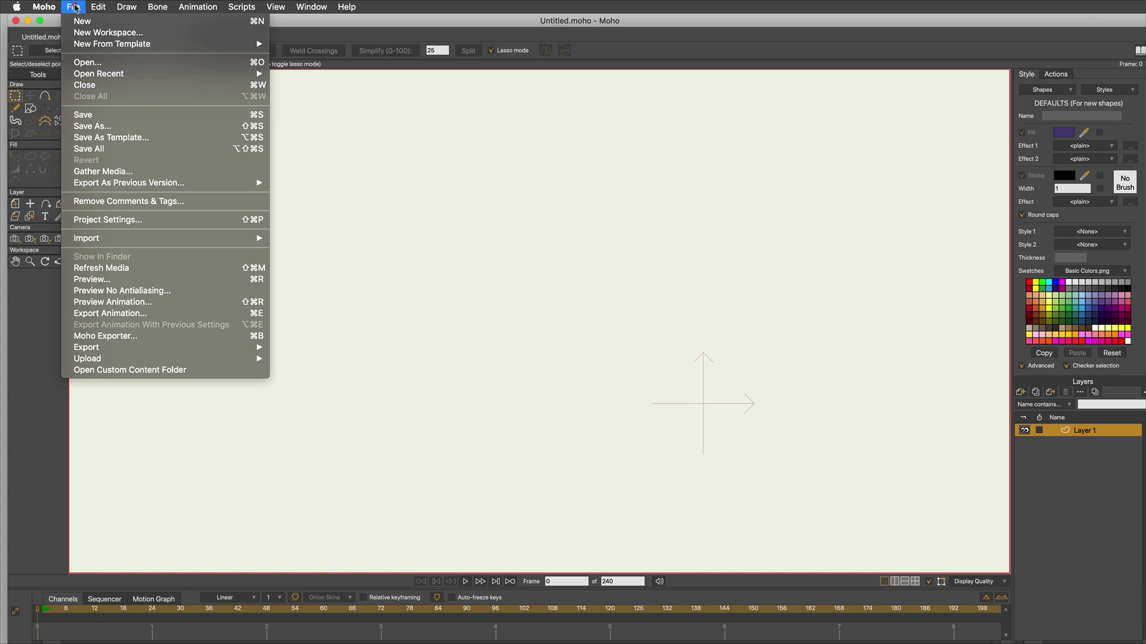
mouse_move(186, 238)
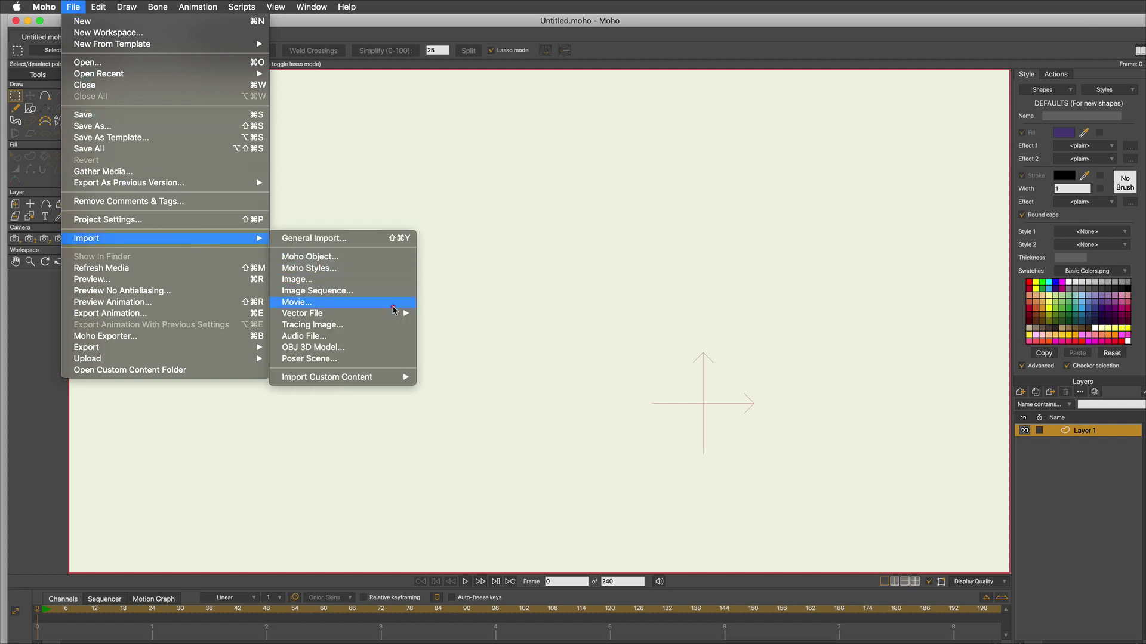
mouse_move(394, 313)
click(452, 330)
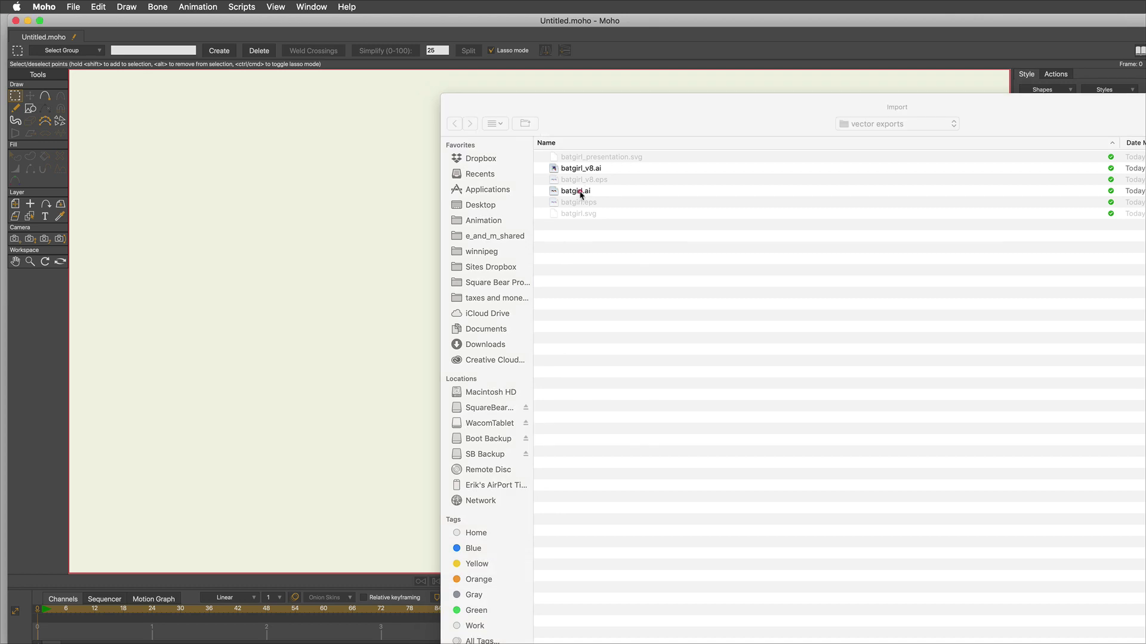
click(580, 192)
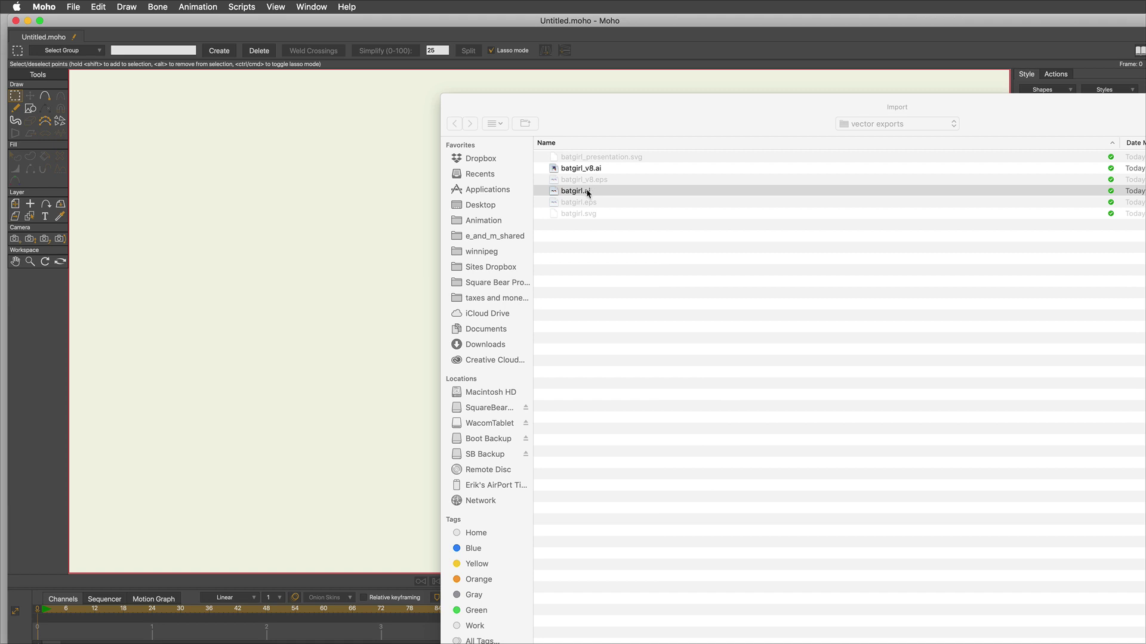
double_click(593, 191)
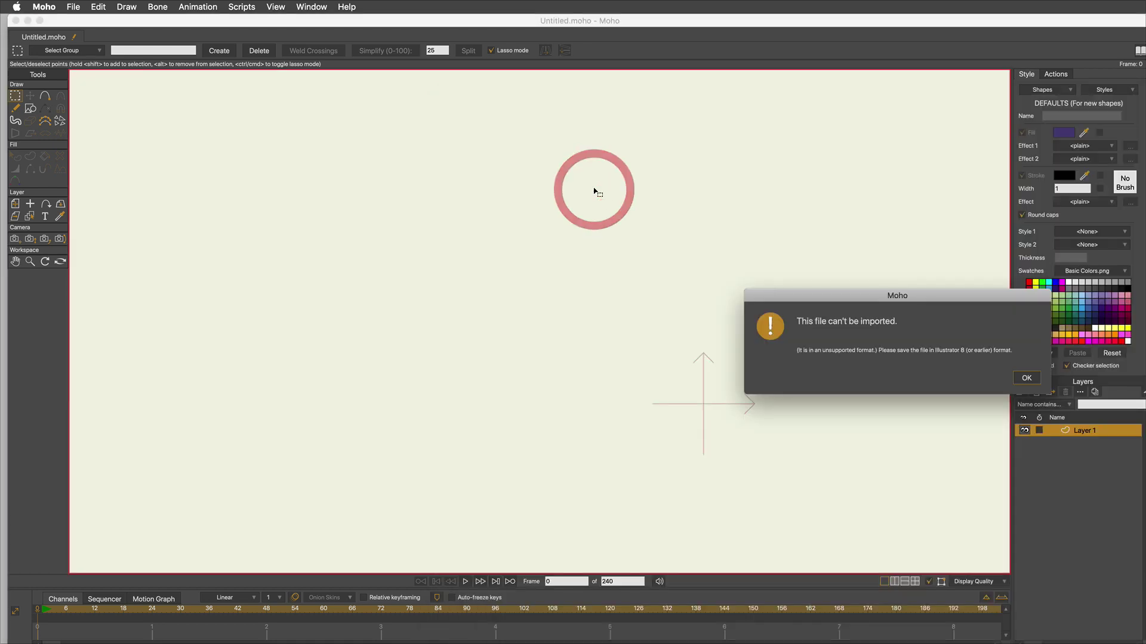
drag(944, 296, 603, 197)
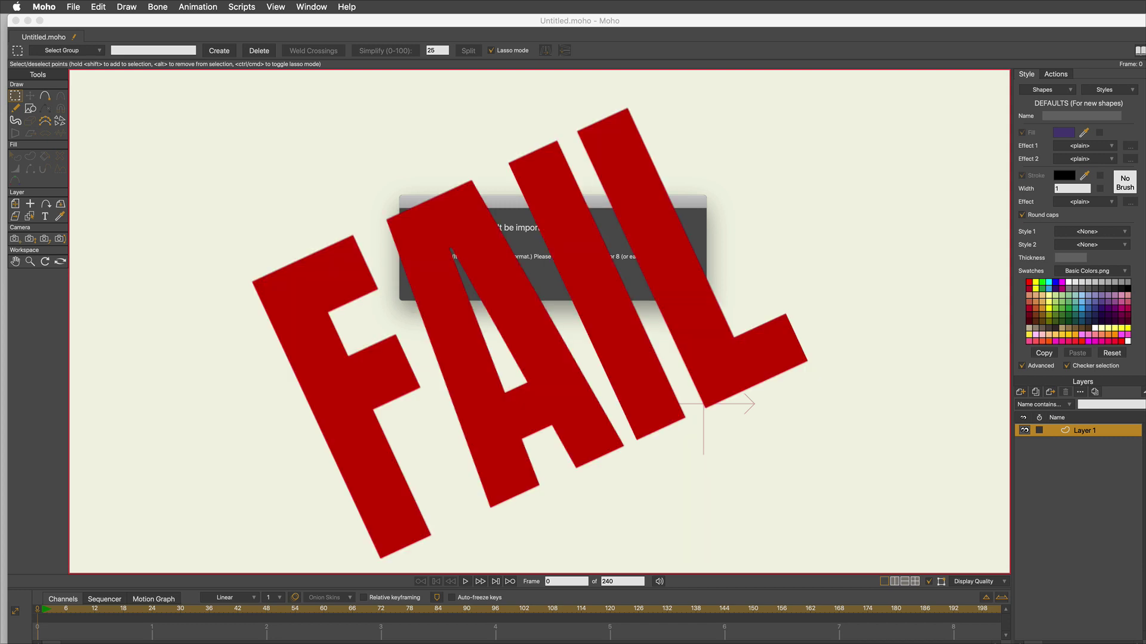
click(682, 280)
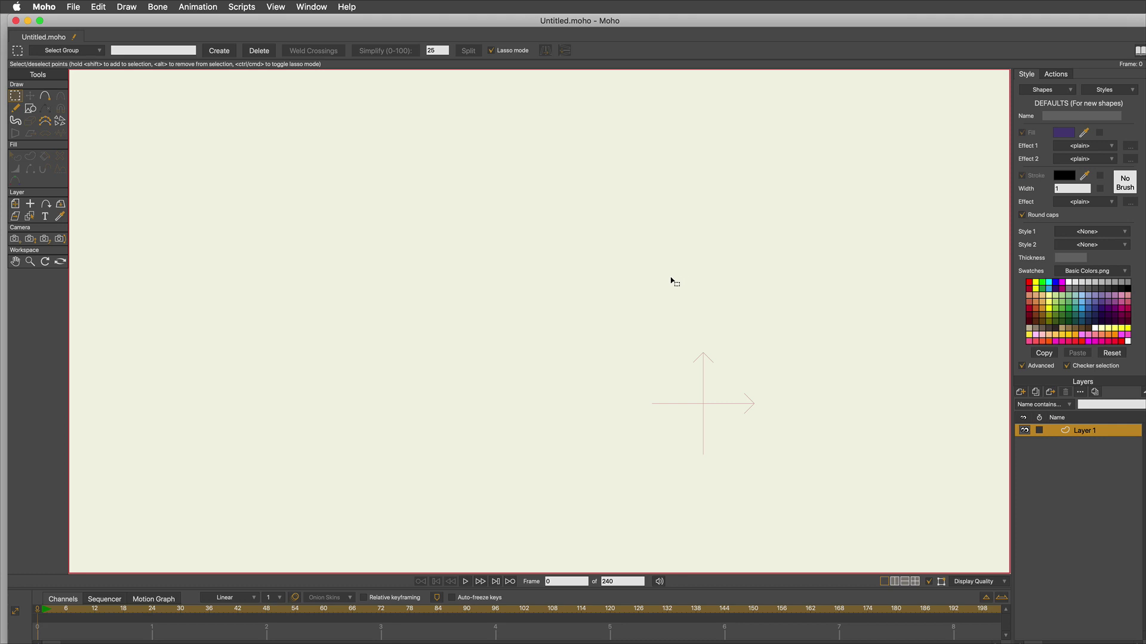
Step: Import batgirl_v8.ai as an Adobe Illustrator file
click(73, 6)
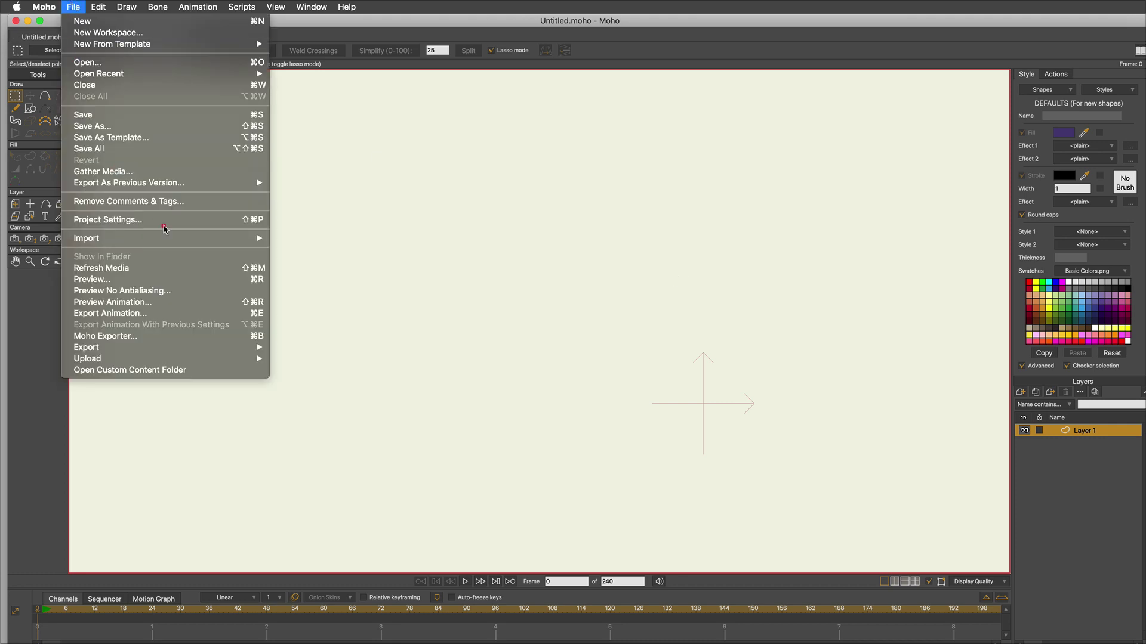
mouse_move(250, 242)
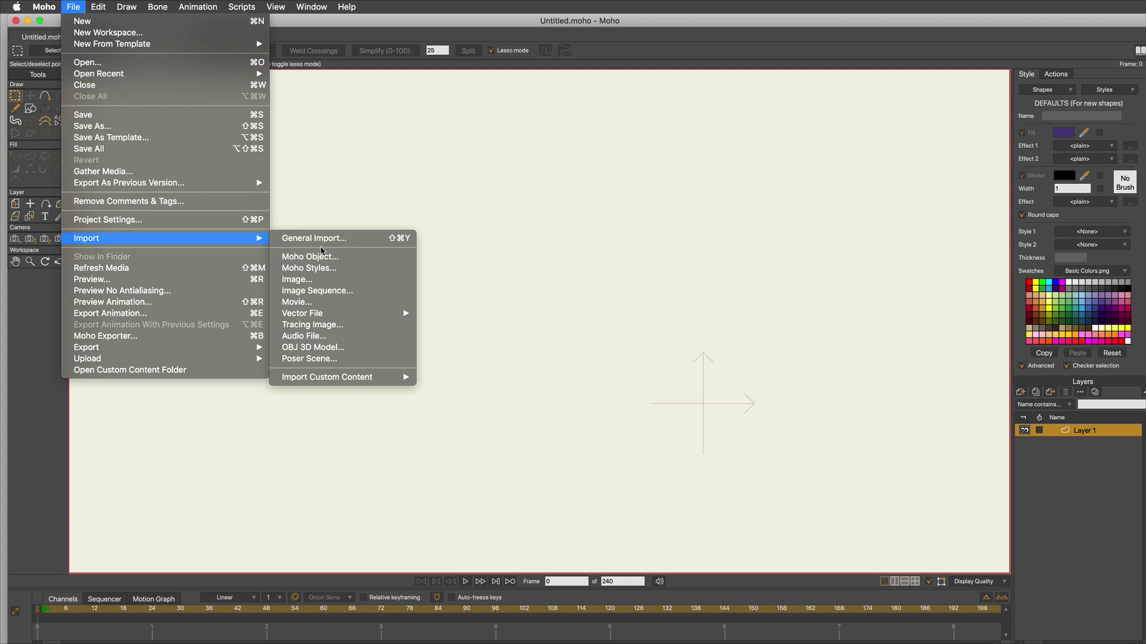
mouse_move(365, 313)
click(478, 326)
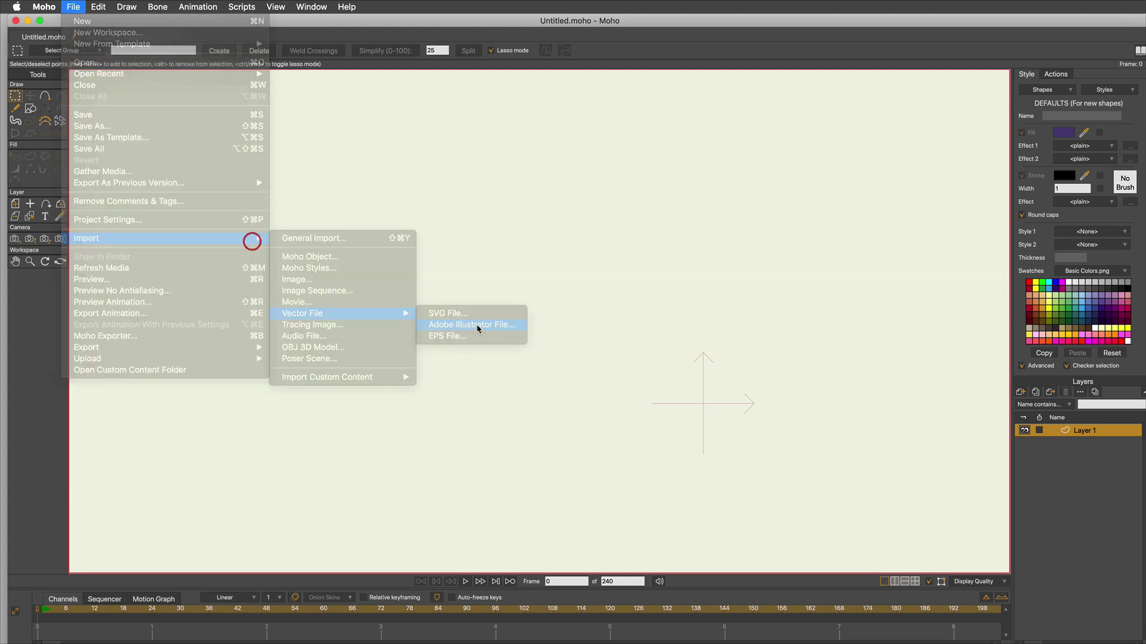
double_click(591, 168)
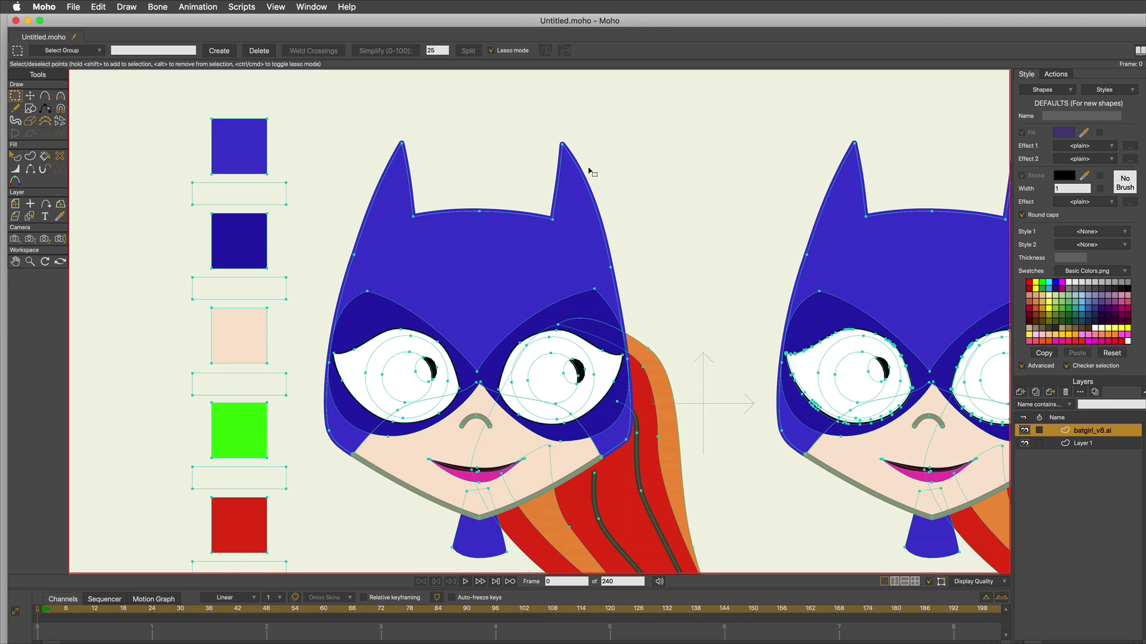
Step: Zoom out and lasso the four corner points of the empty label box under the top swatch
click(29, 262)
drag(763, 400, 442, 545)
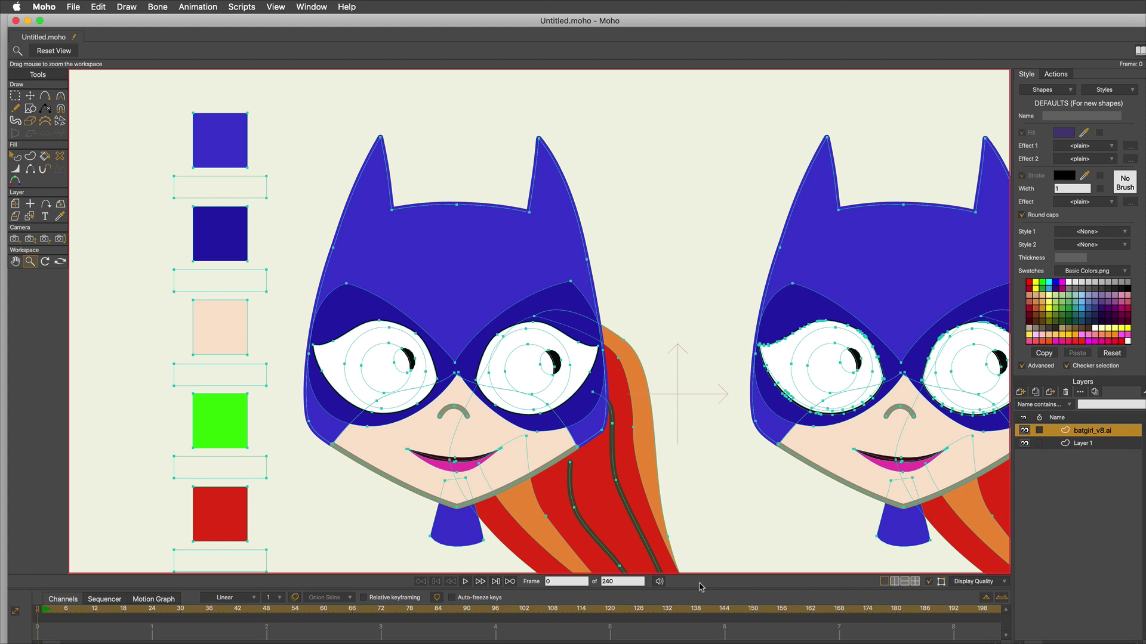
key(g)
mouse_move(231, 175)
mouse_down()
mouse_move(241, 179)
mouse_move(280, 139)
mouse_up()
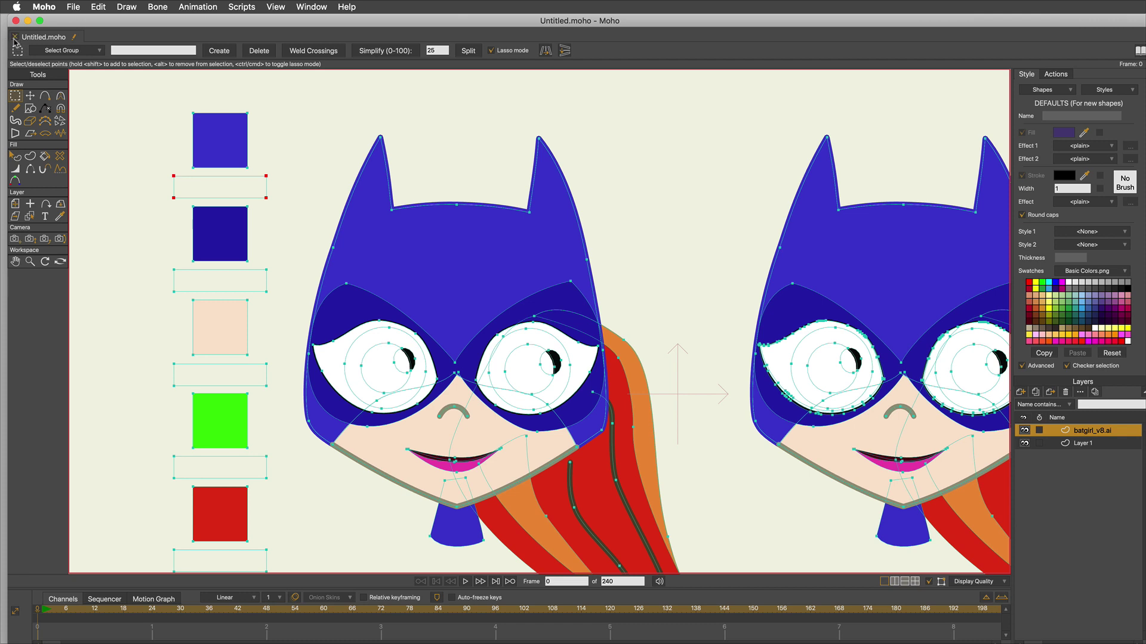
Step: Delete the batgirl_v8.ai layer from the scene
click(1065, 392)
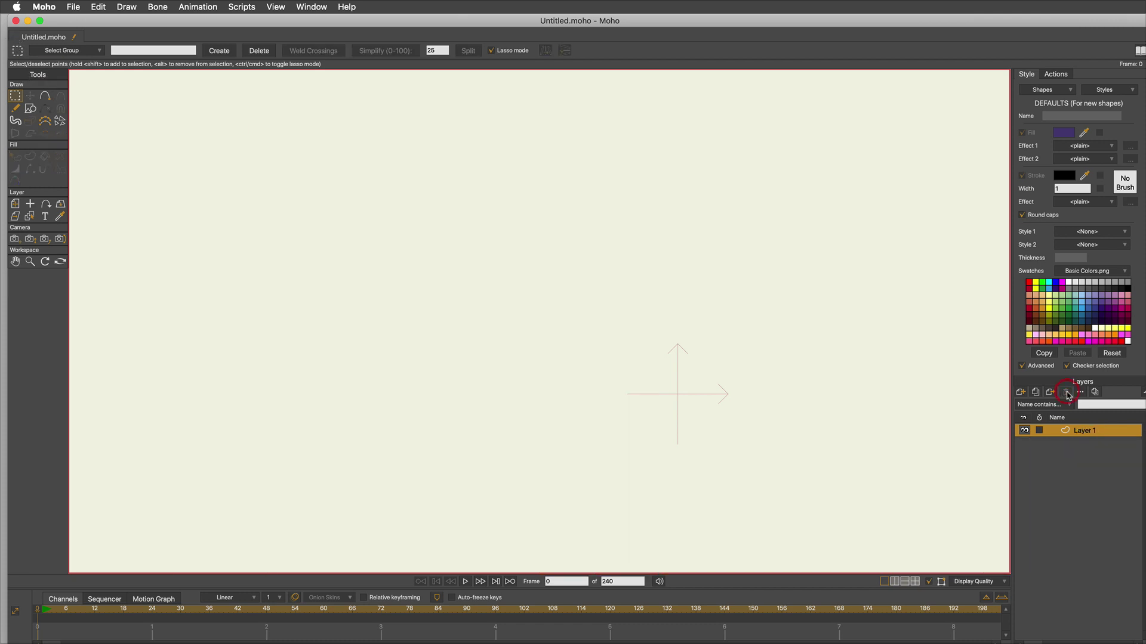
click(73, 7)
click(232, 234)
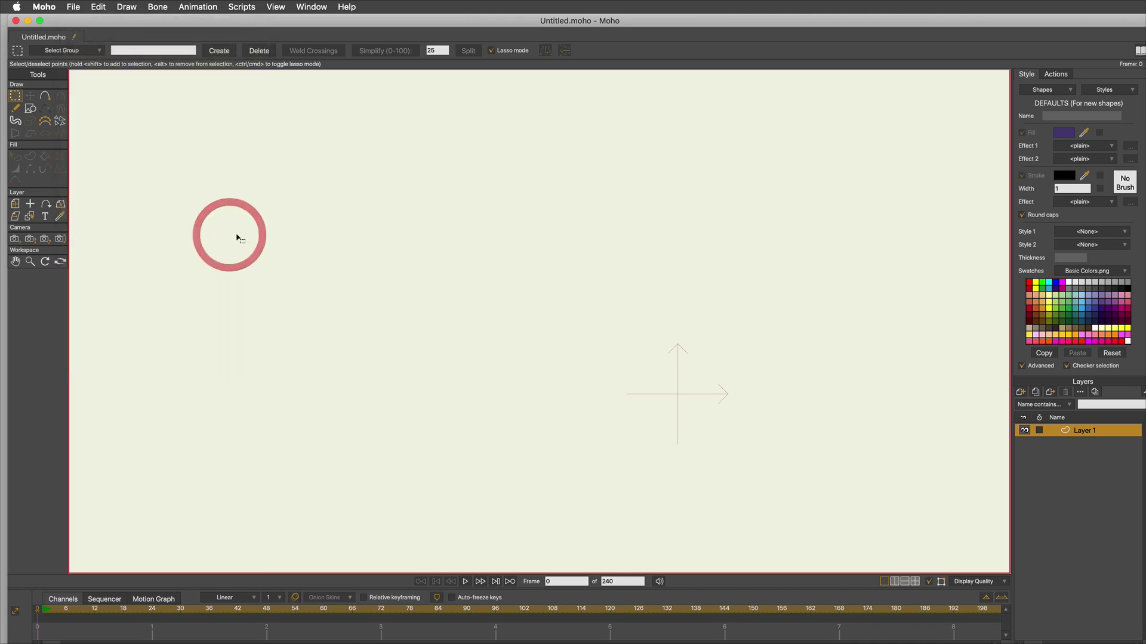
click(73, 7)
click(216, 243)
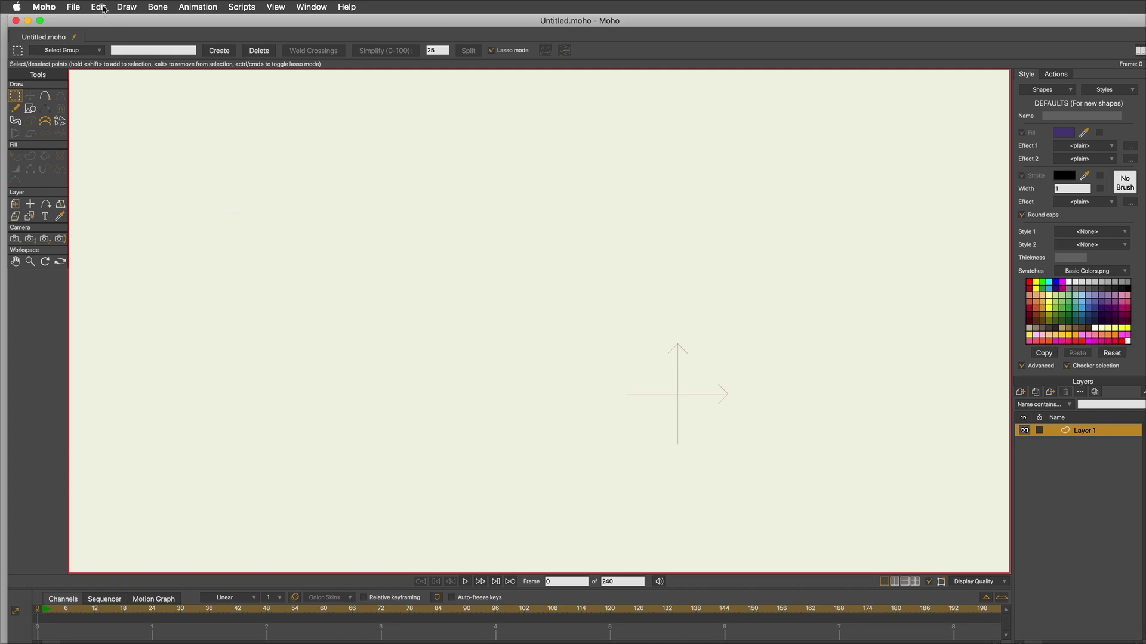
Step: Import batgirl_presentation.svg as an SVG vector file
click(74, 7)
mouse_move(108, 242)
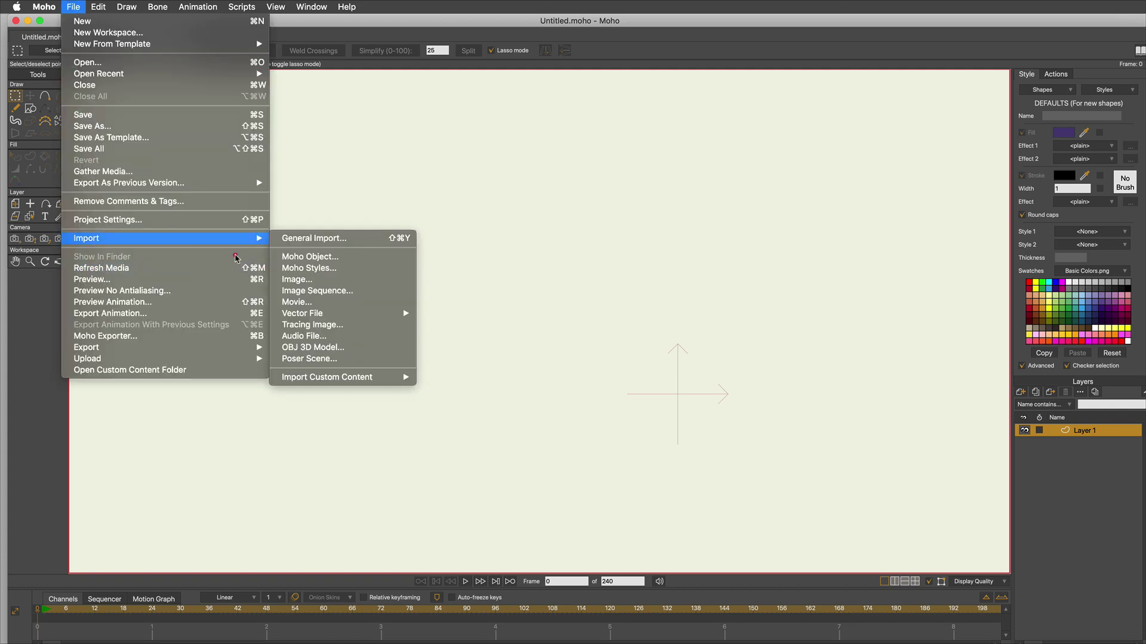
mouse_move(350, 315)
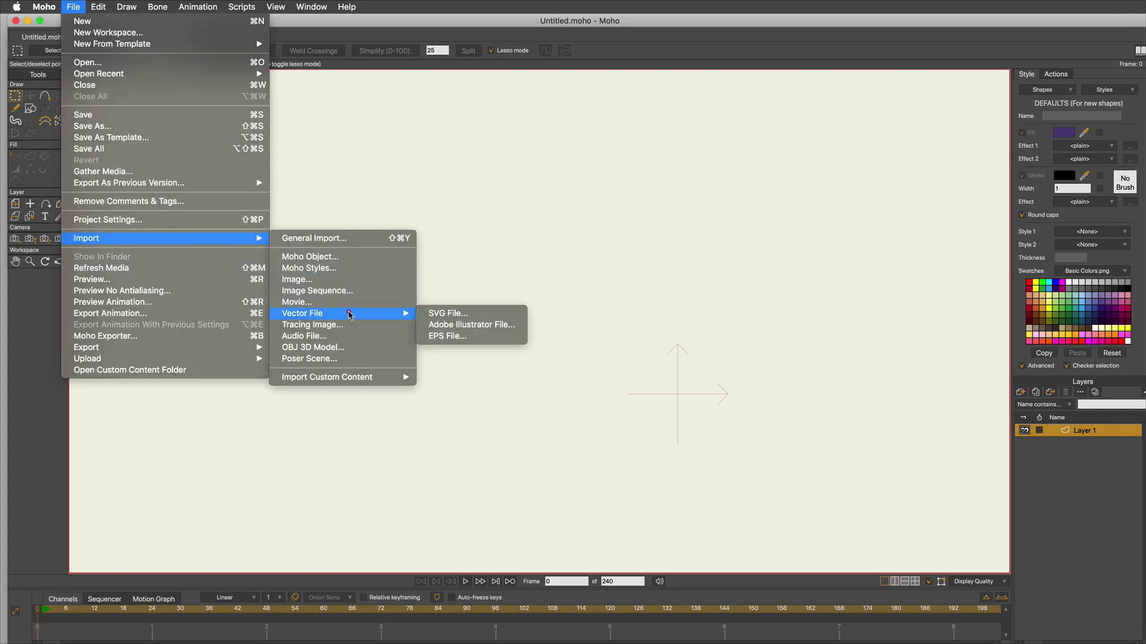
click(430, 314)
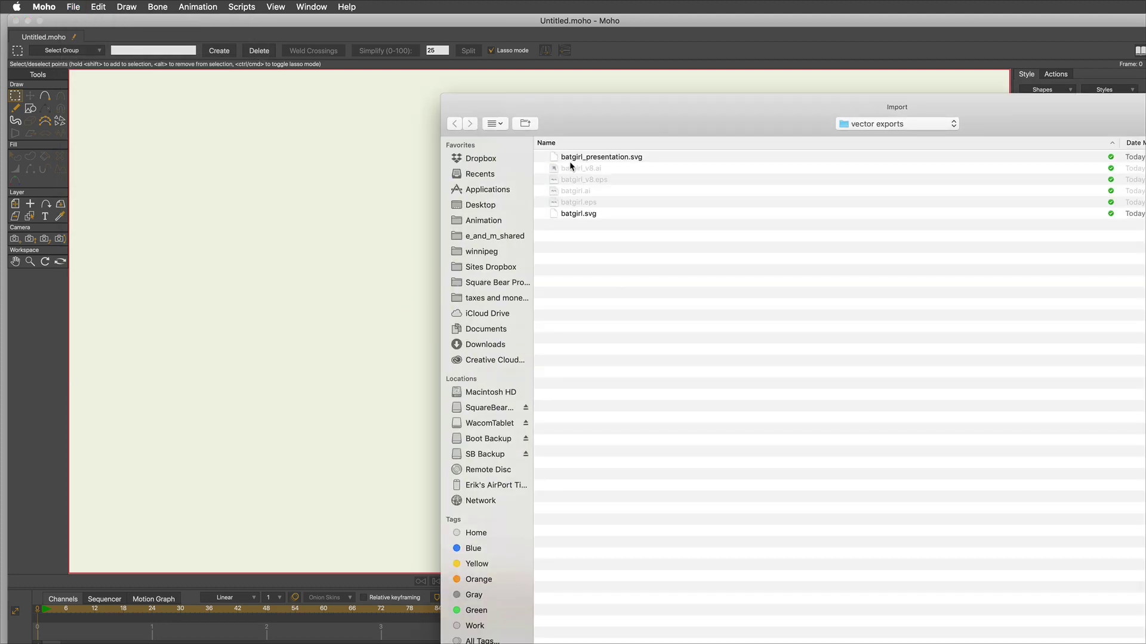
click(576, 159)
double_click(593, 107)
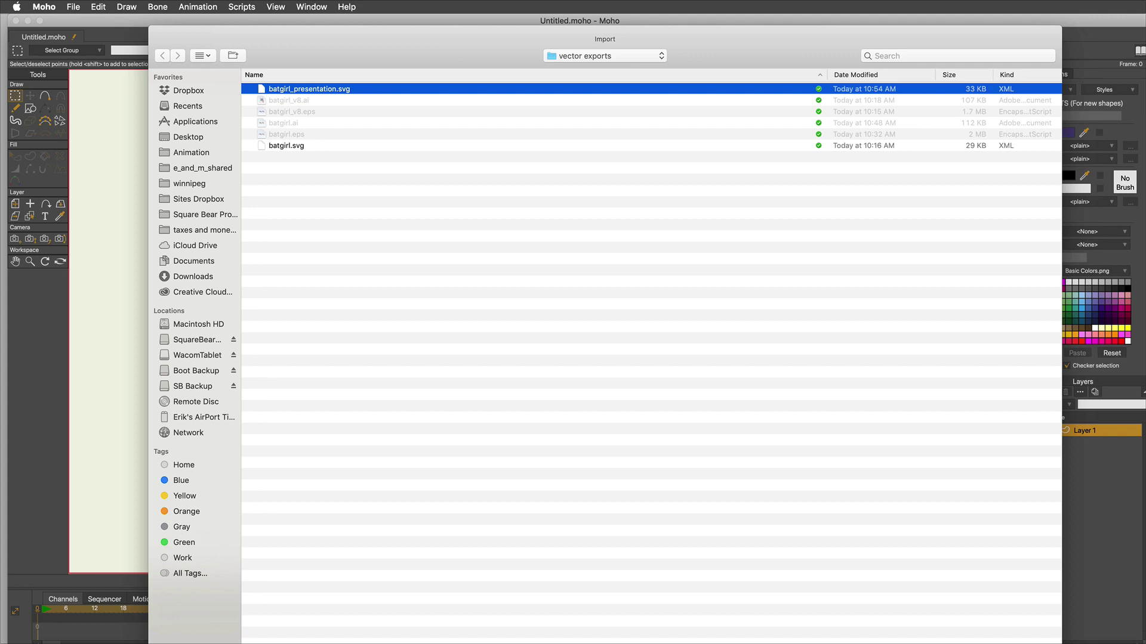
key(Return)
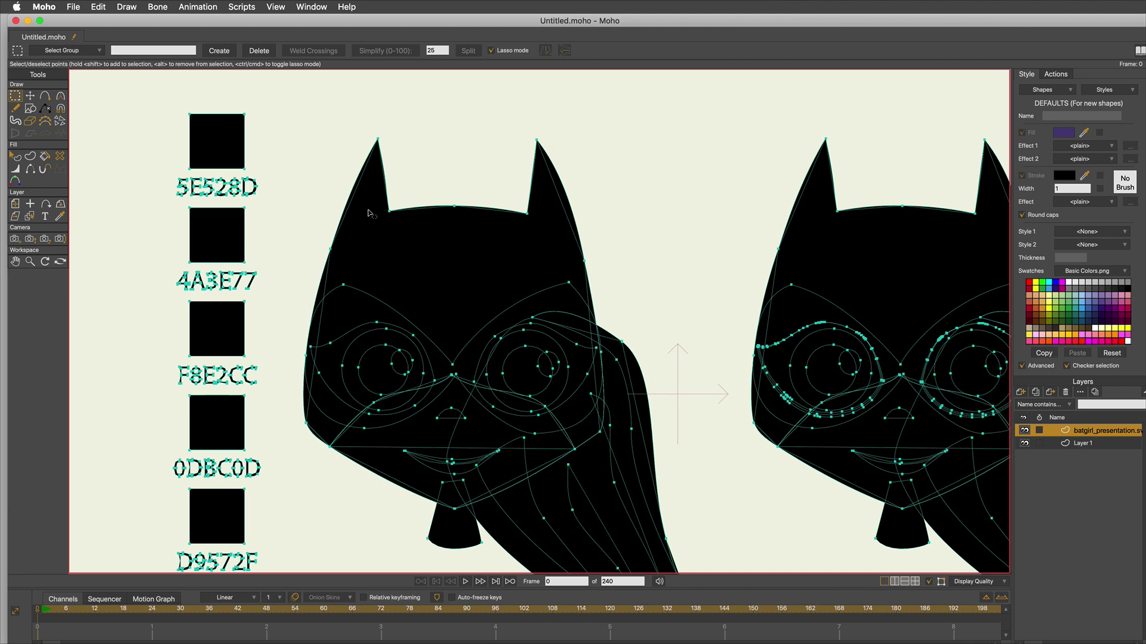
Step: Inspect the black-filled import, then delete the batgirl_presentation.svg layer
click(156, 179)
click(1081, 444)
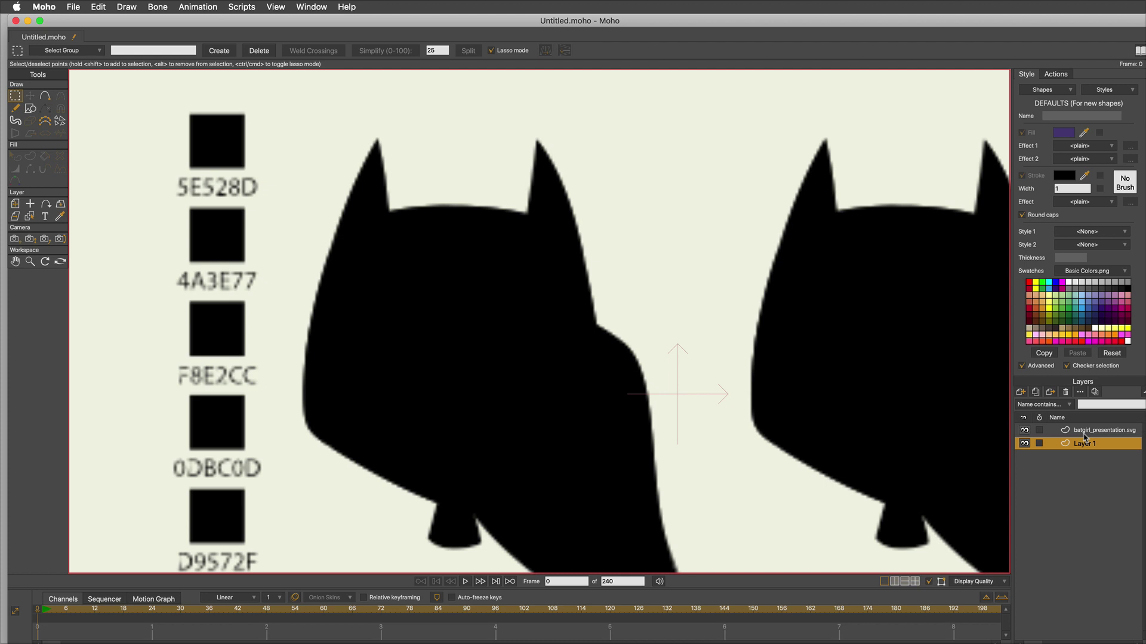
click(1085, 431)
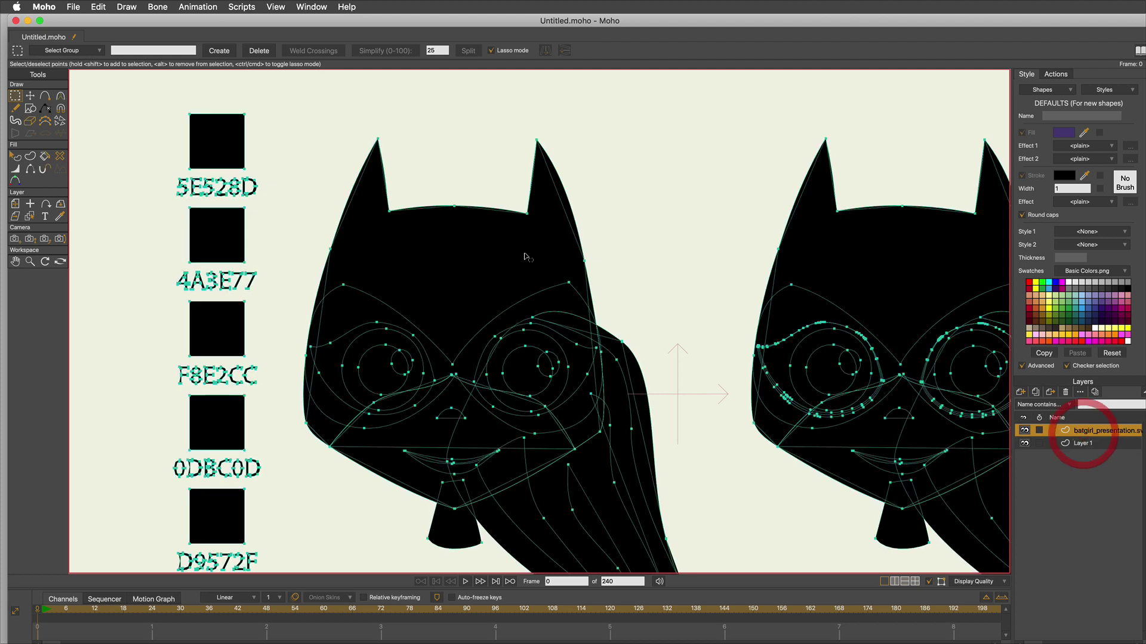
click(16, 94)
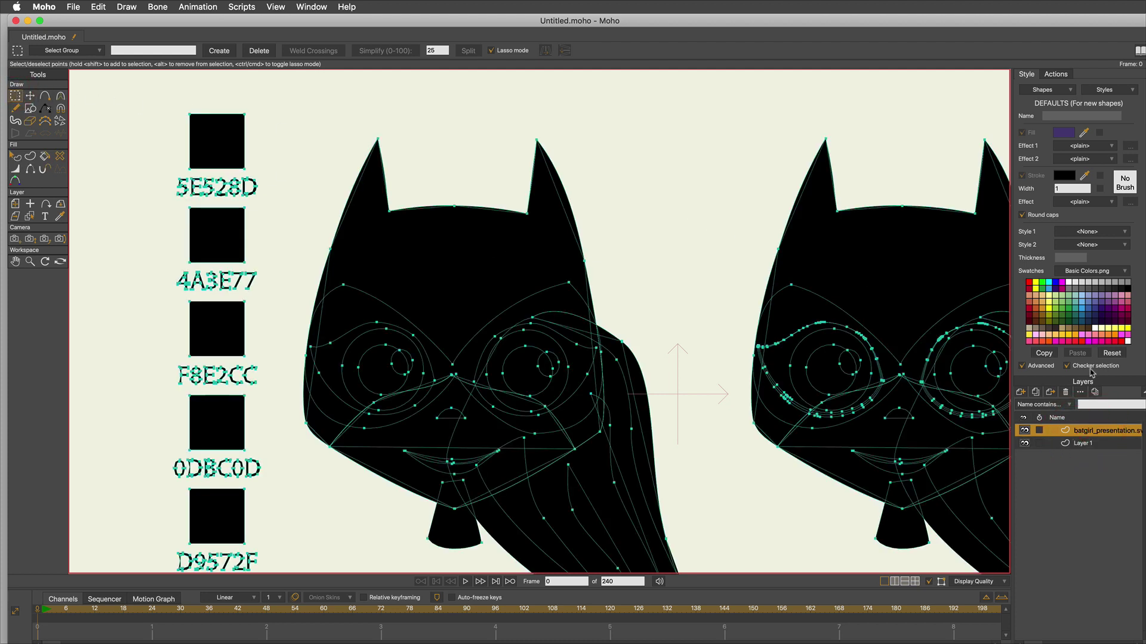
click(1066, 392)
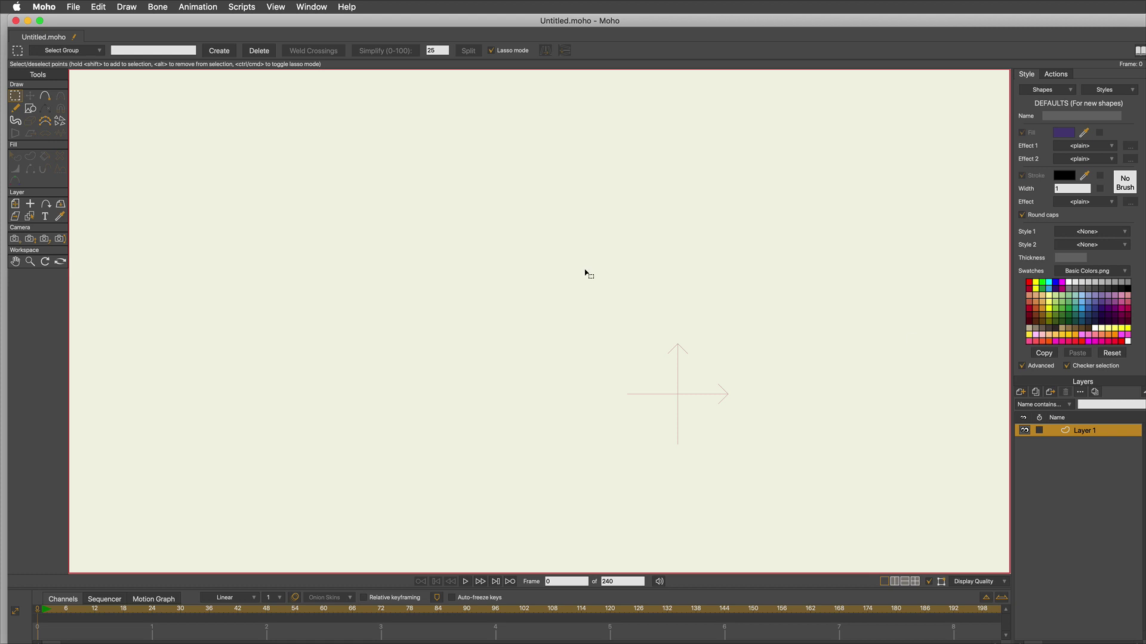
Step: Import batgirl.svg, adding the coloured Batgirl heads and hex-labelled swatches on a new layer
click(73, 8)
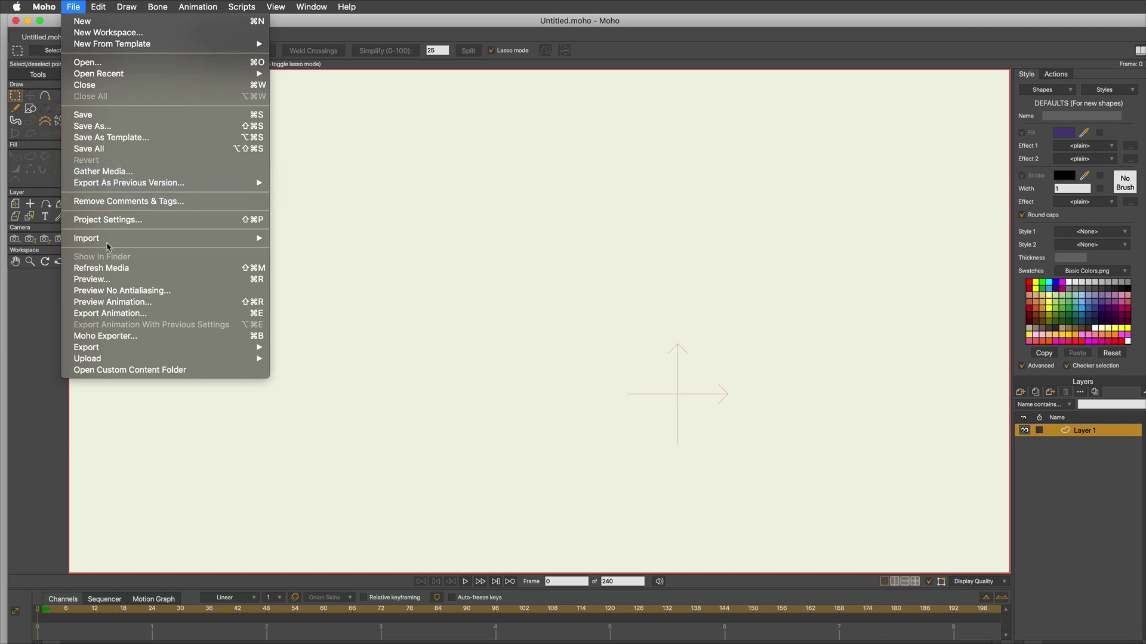
mouse_move(109, 244)
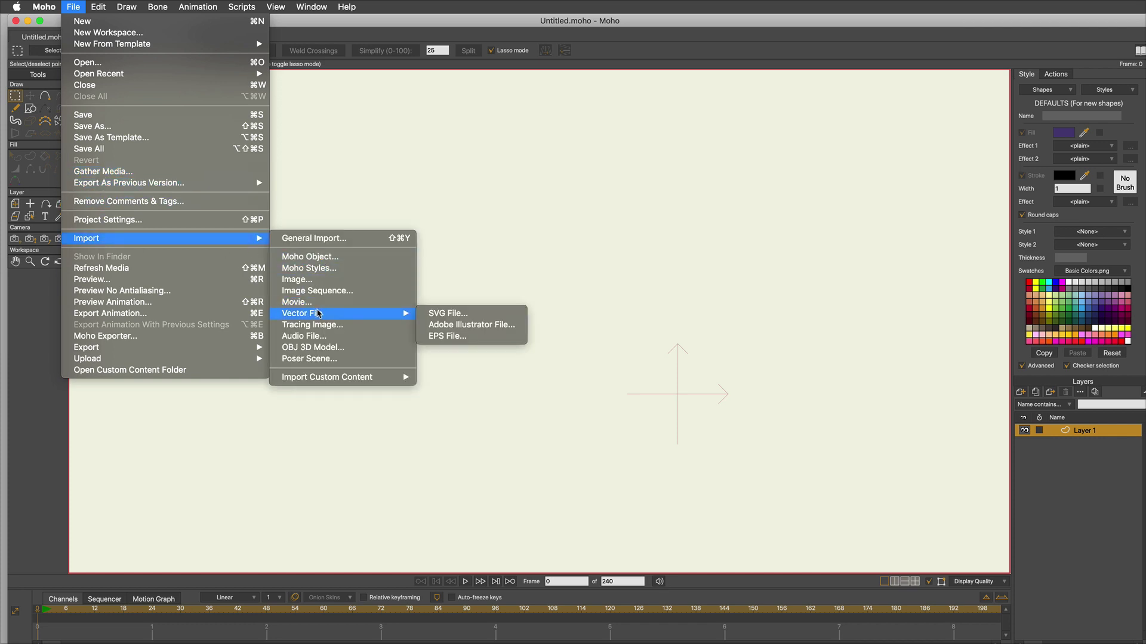
mouse_move(404, 320)
click(468, 315)
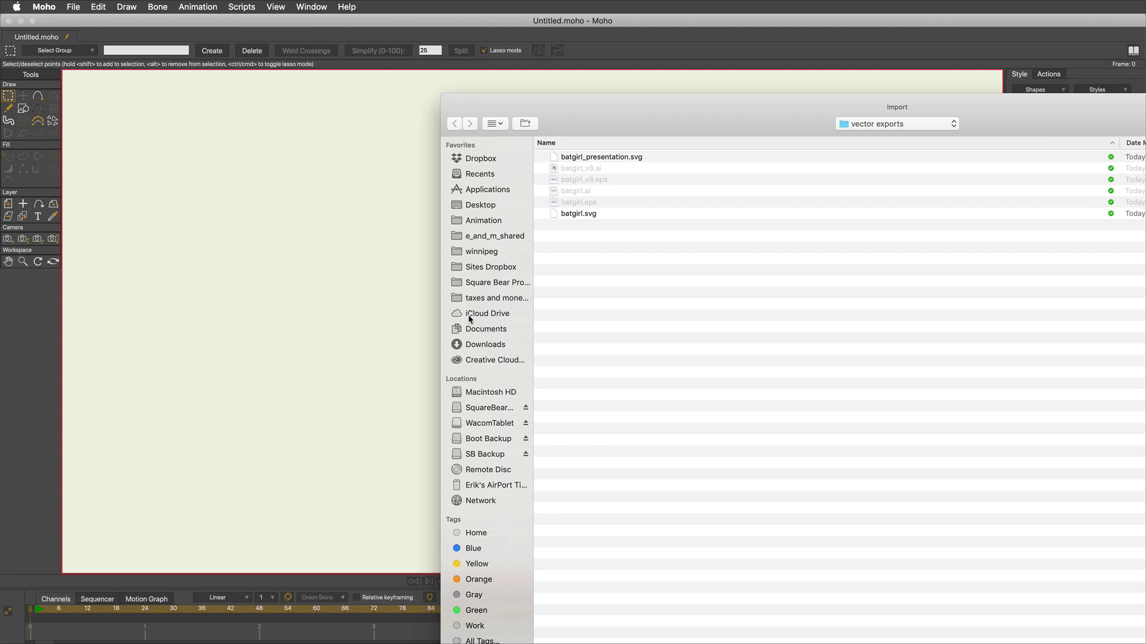
click(591, 214)
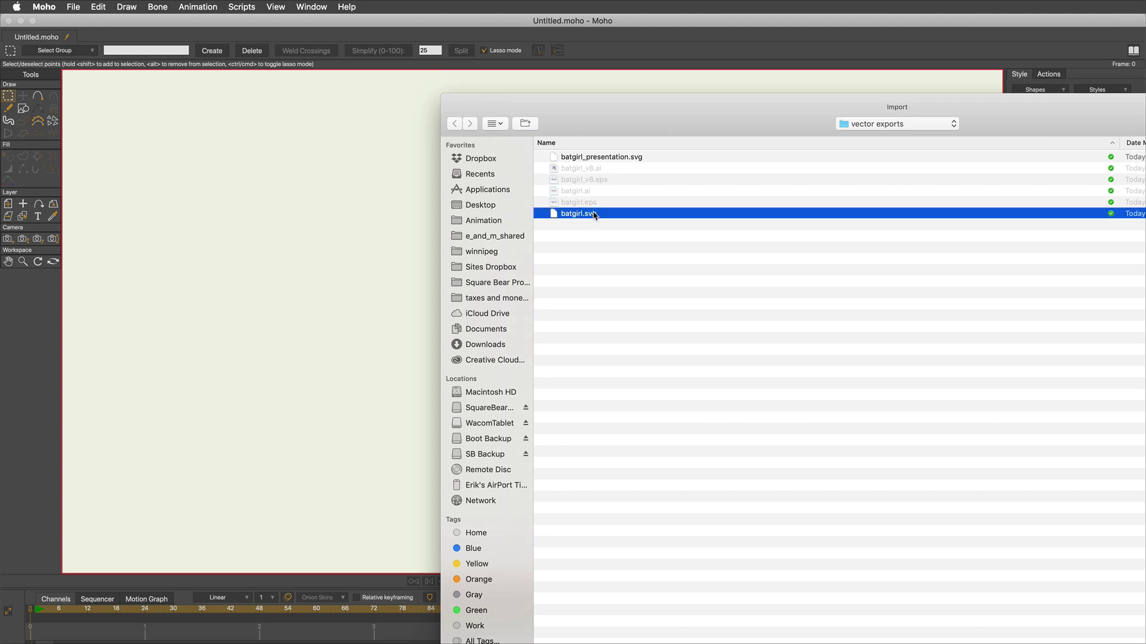
double_click(568, 217)
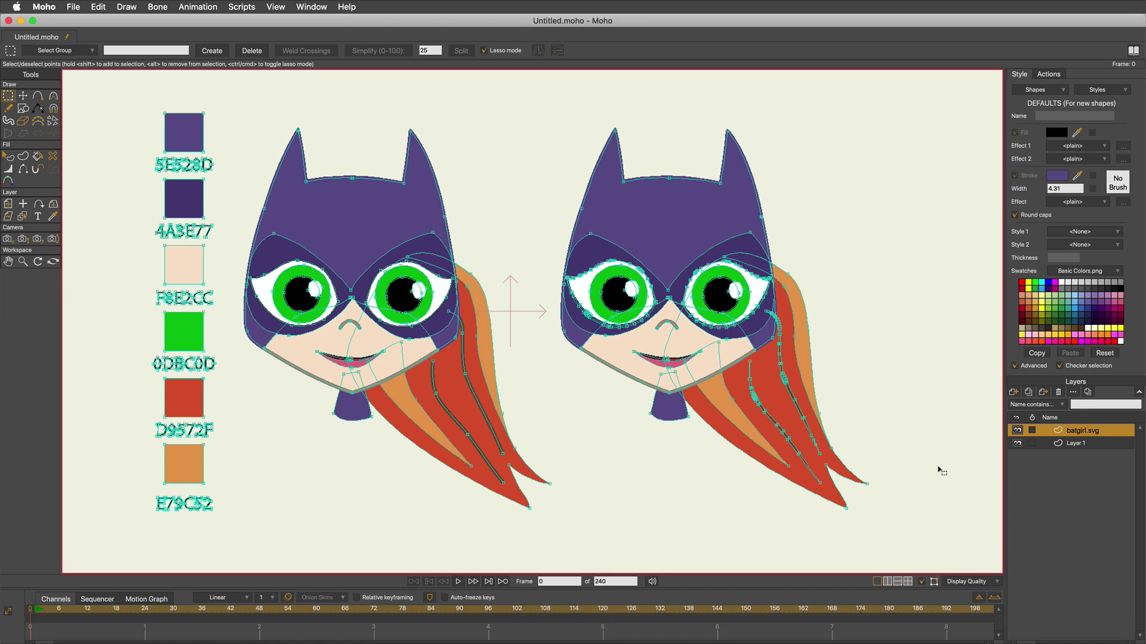
key(super+Tab)
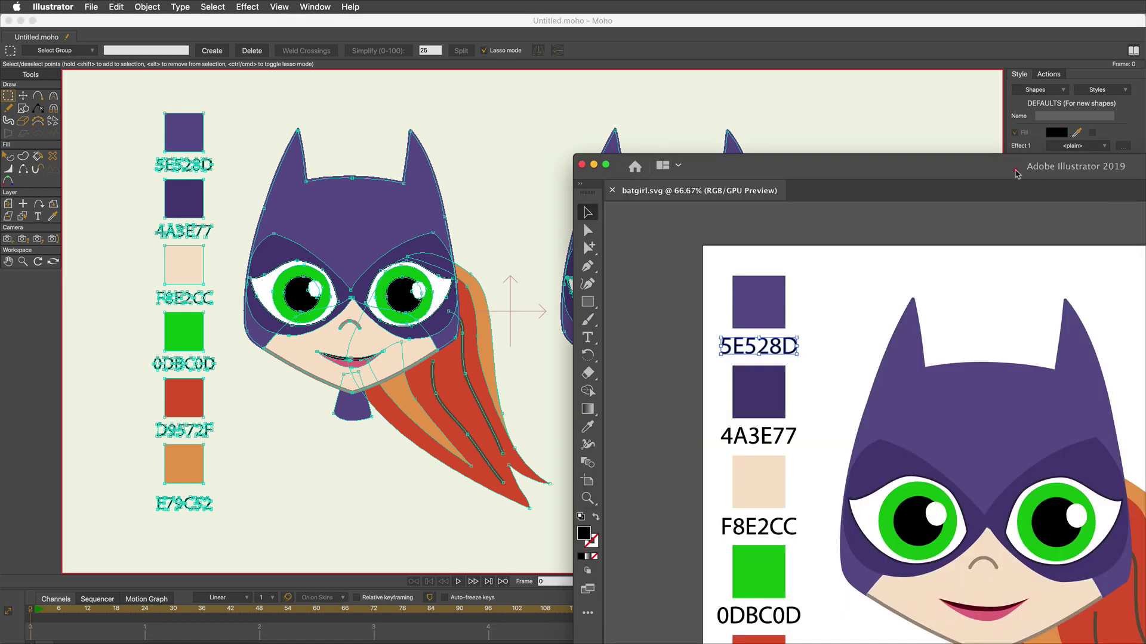
drag(844, 168, 762, 27)
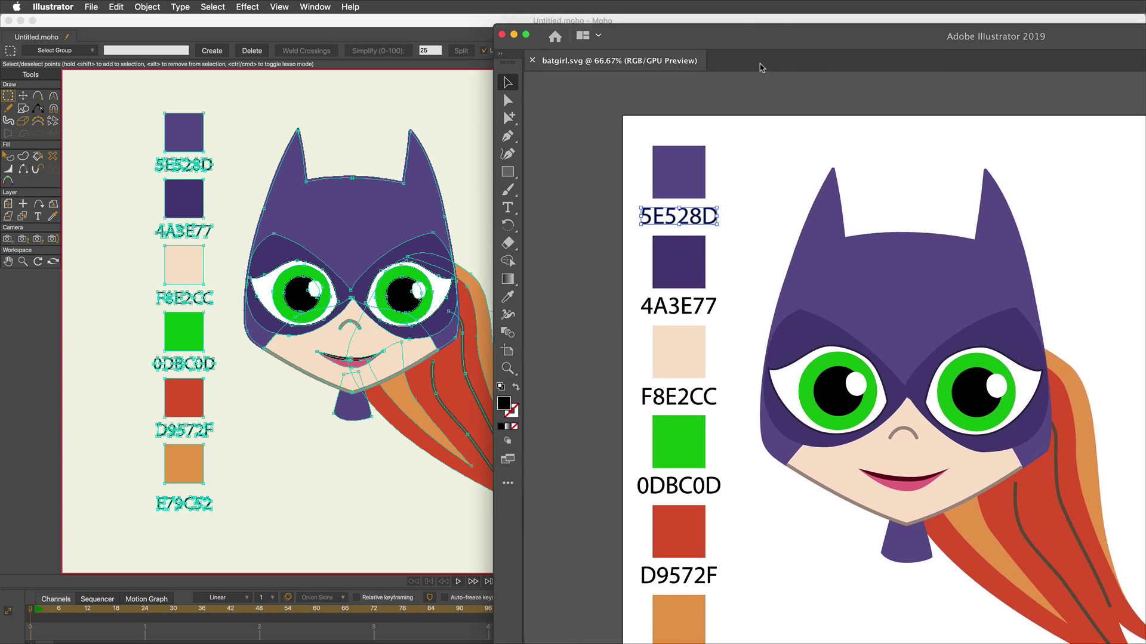
drag(761, 67, 763, 57)
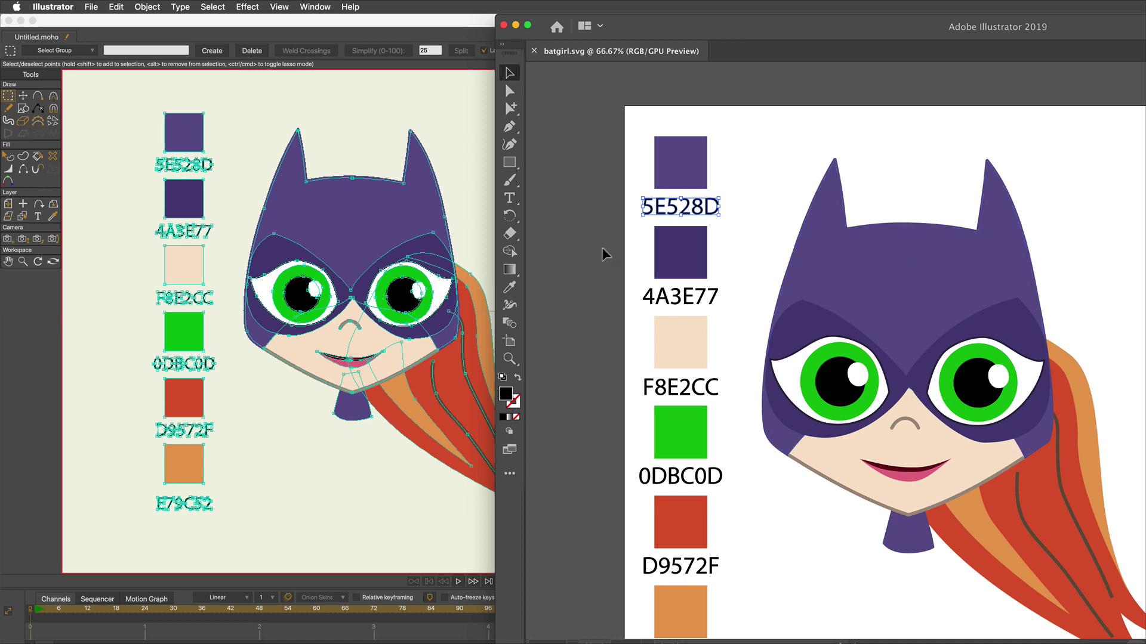
click(471, 183)
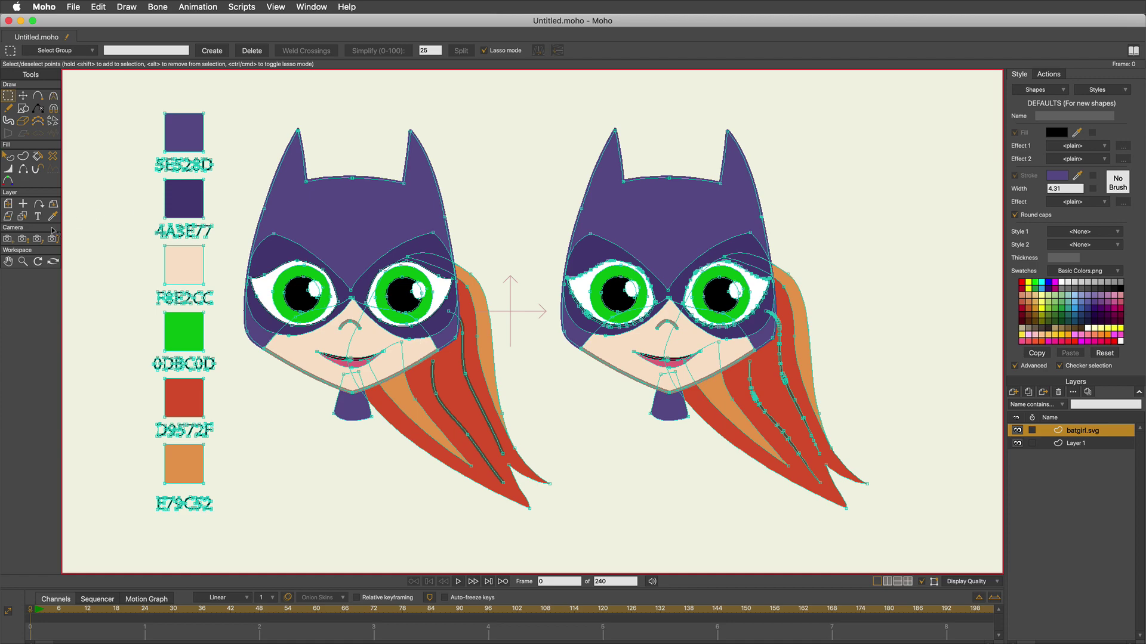
Step: Zoom in on the two Batgirl faces, select Layer 1 to hide outlines, and centre the view
key(z)
drag(322, 298, 427, 360)
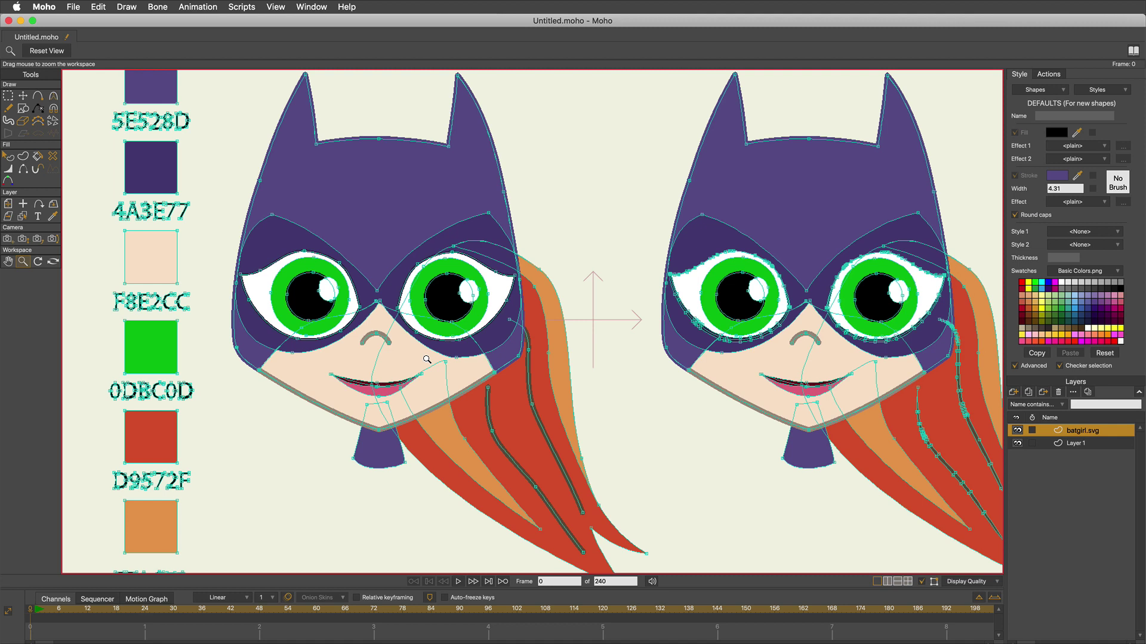
click(1063, 444)
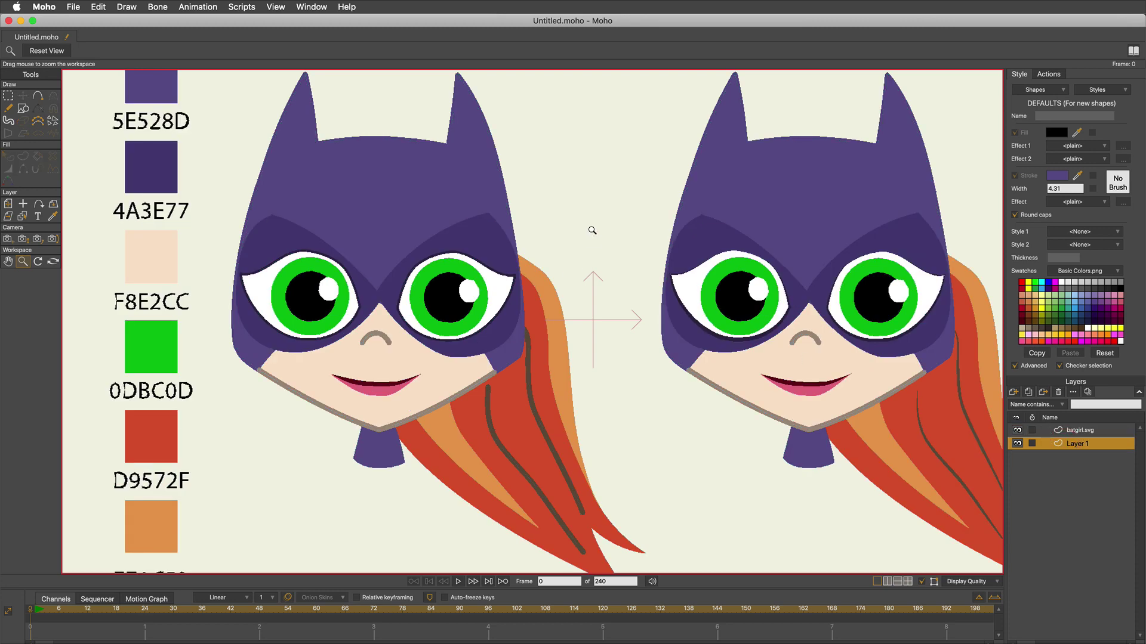
drag(632, 222, 724, 322)
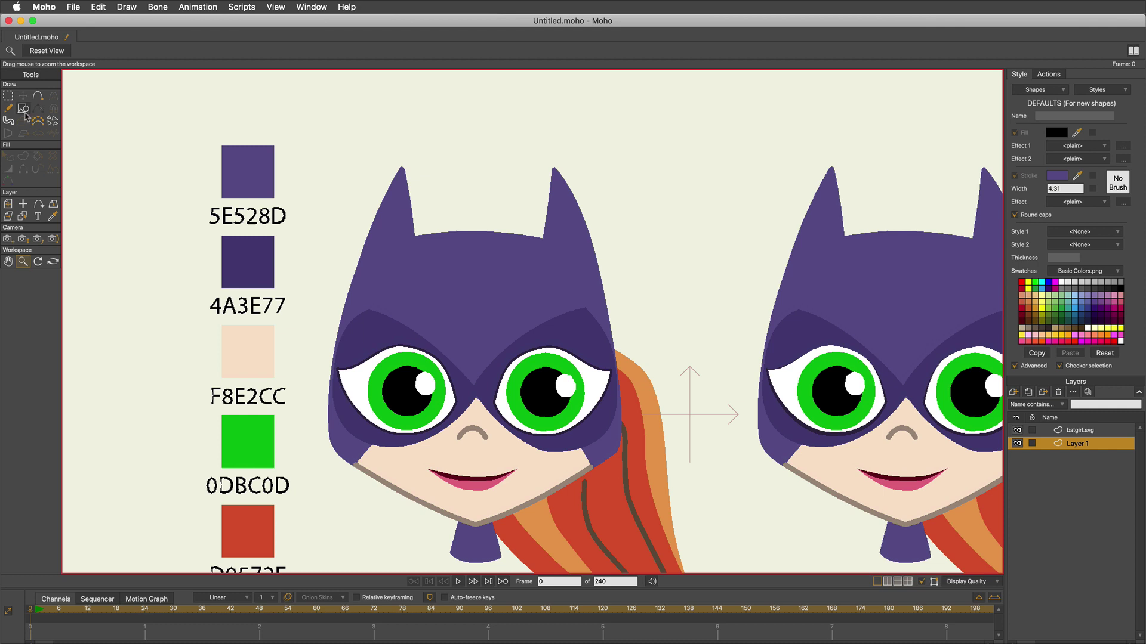
click(1074, 430)
click(9, 157)
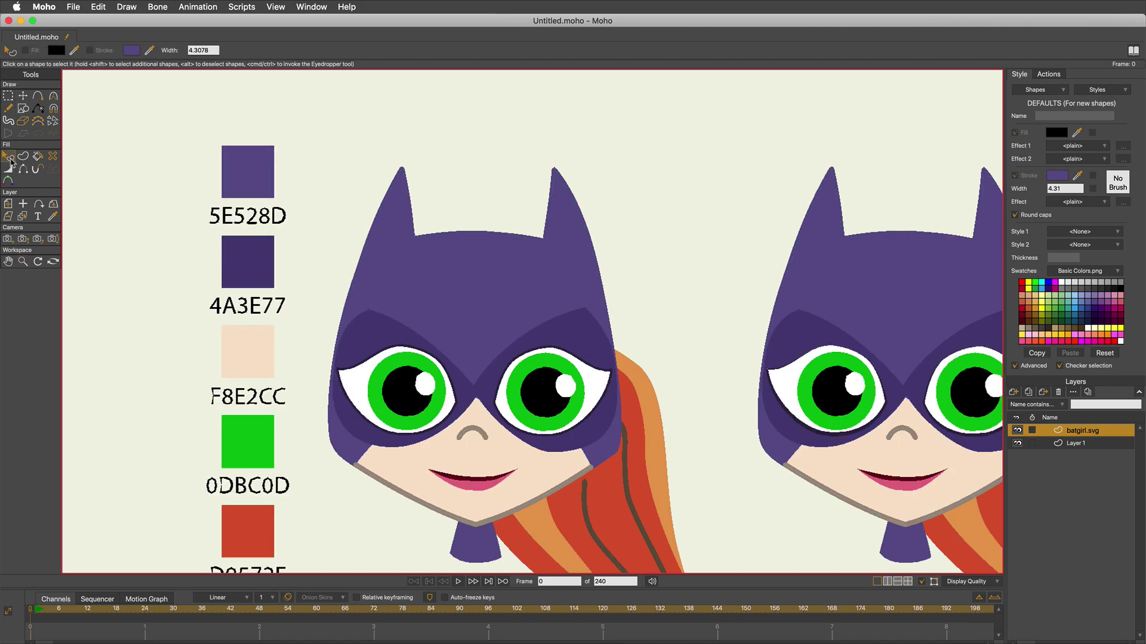
click(252, 171)
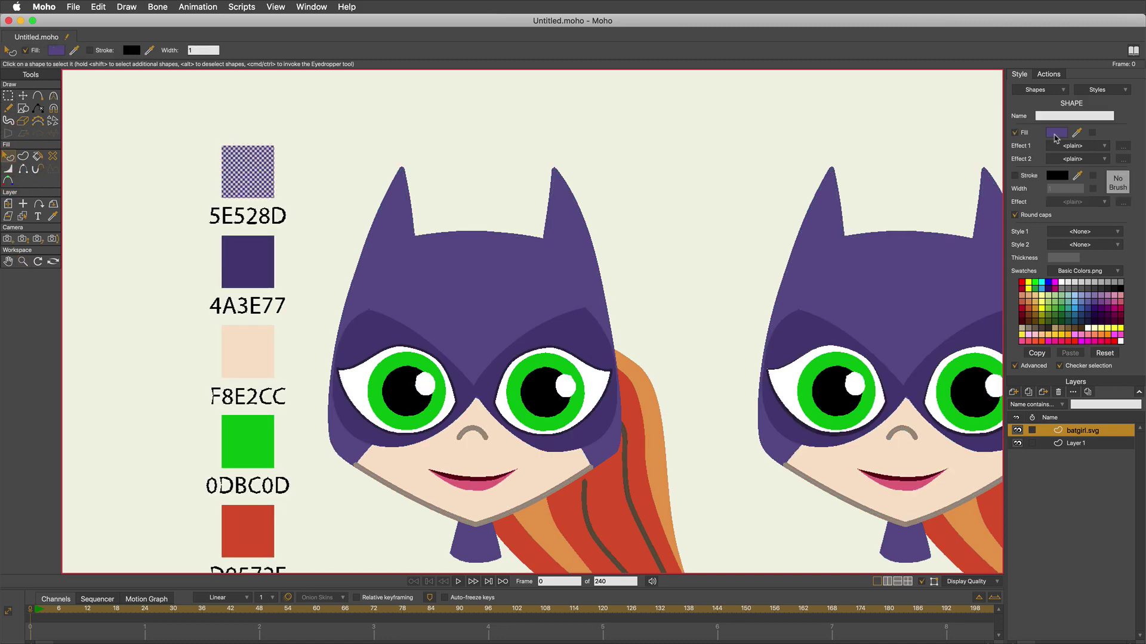
click(1056, 133)
click(601, 338)
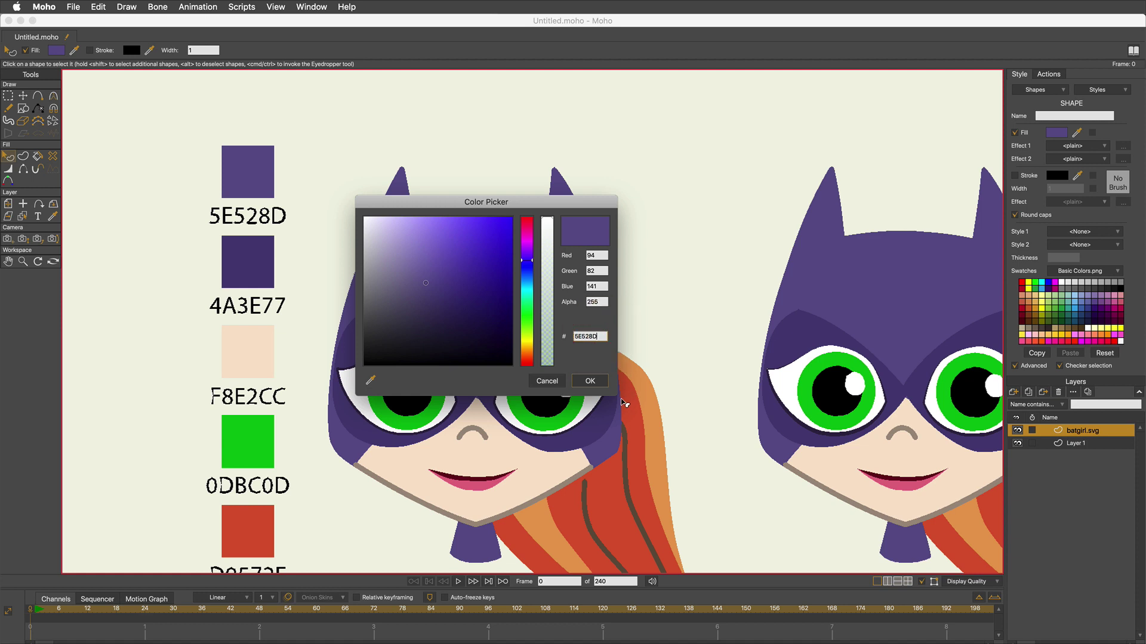
click(548, 381)
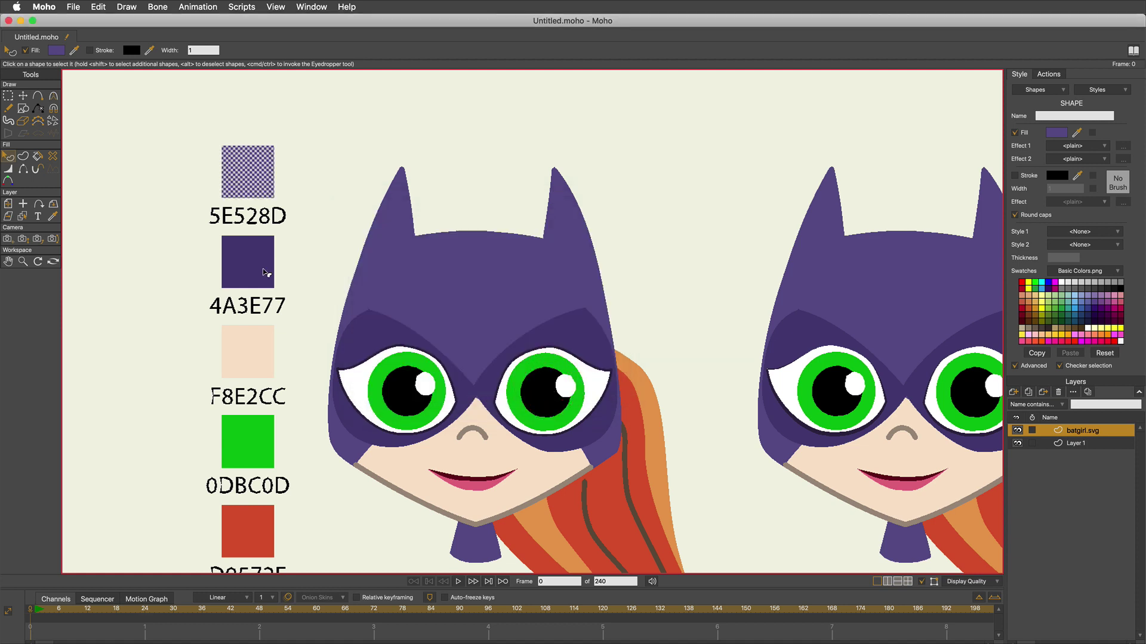
click(260, 263)
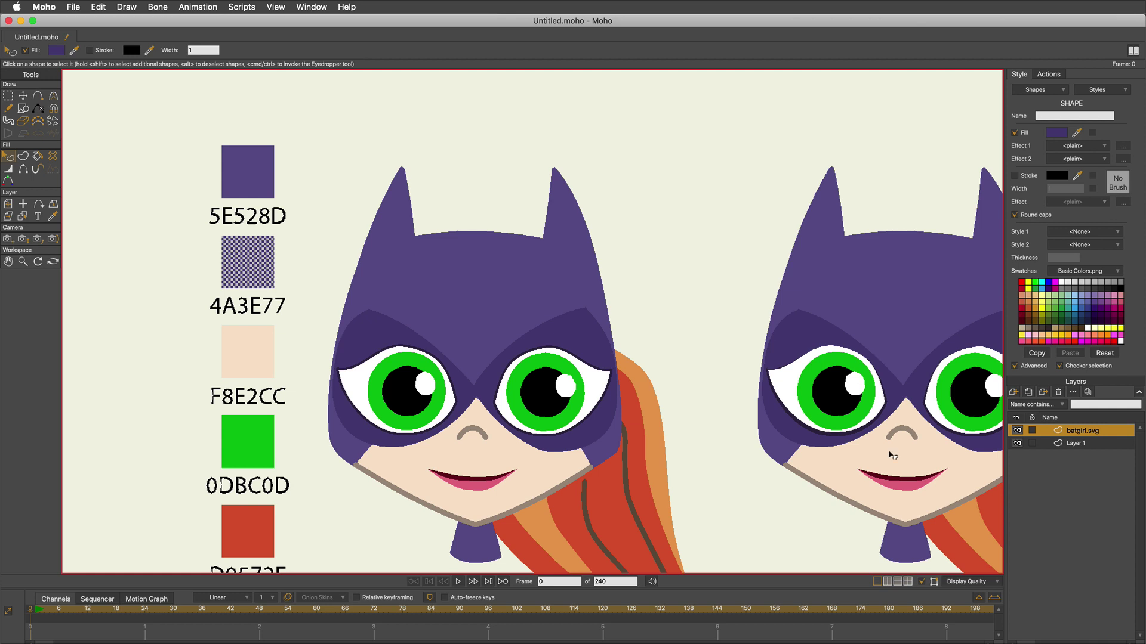
click(1055, 134)
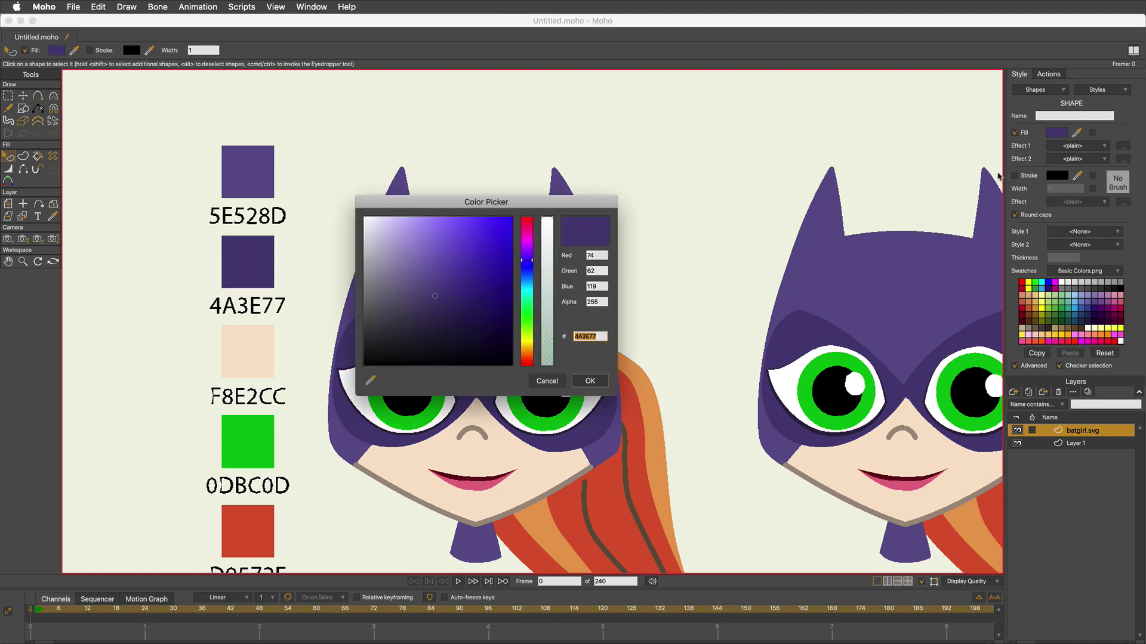
click(602, 337)
click(555, 385)
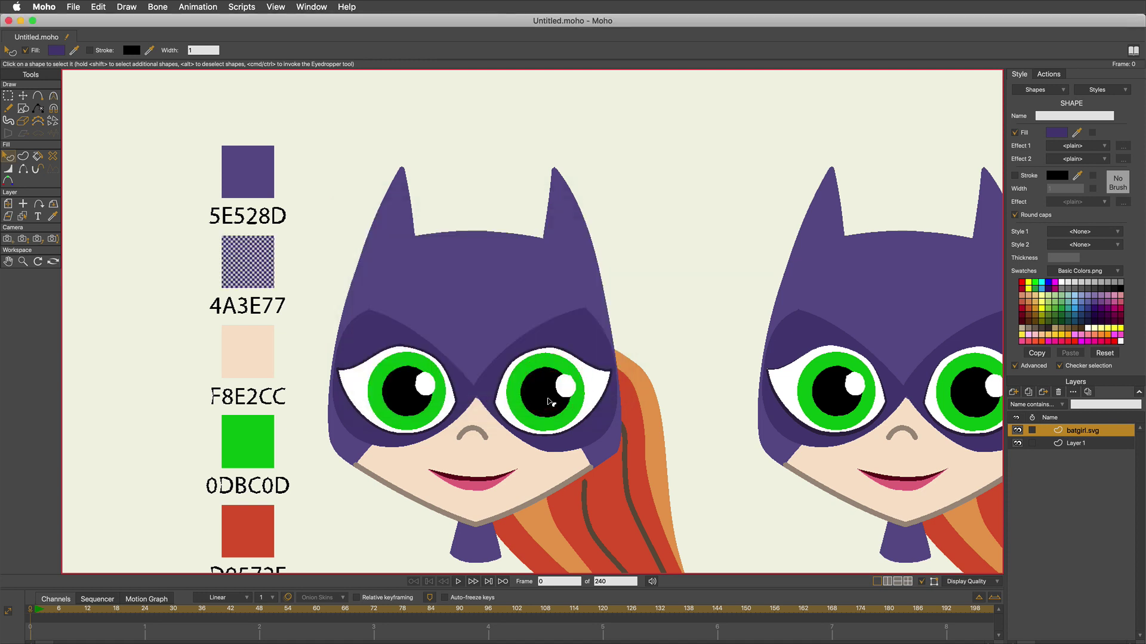
click(253, 358)
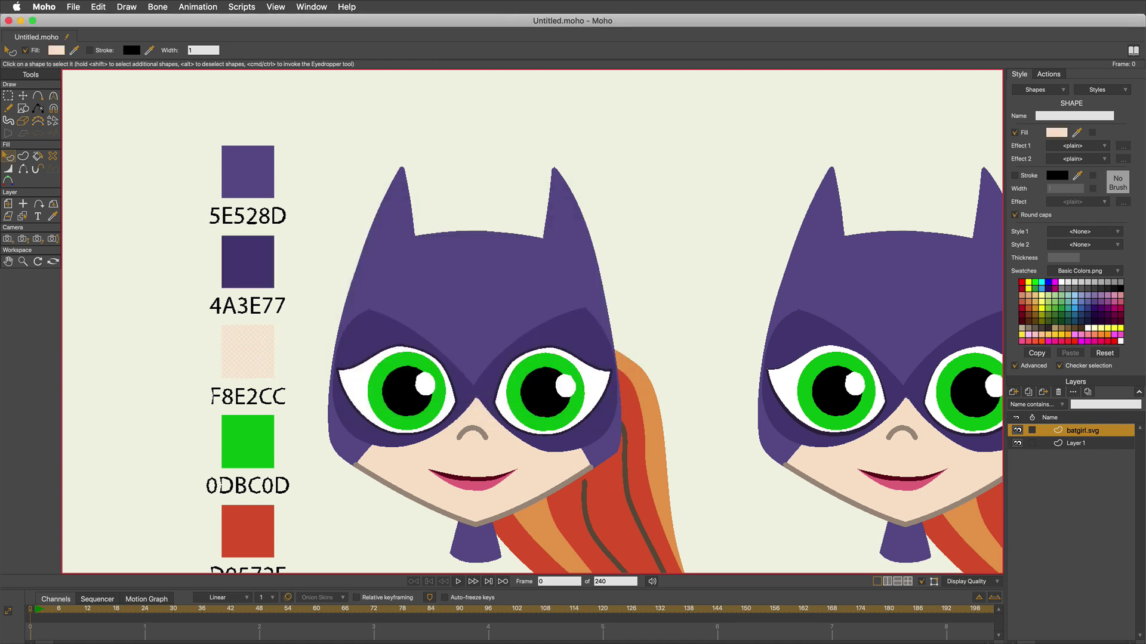
click(1056, 132)
click(595, 338)
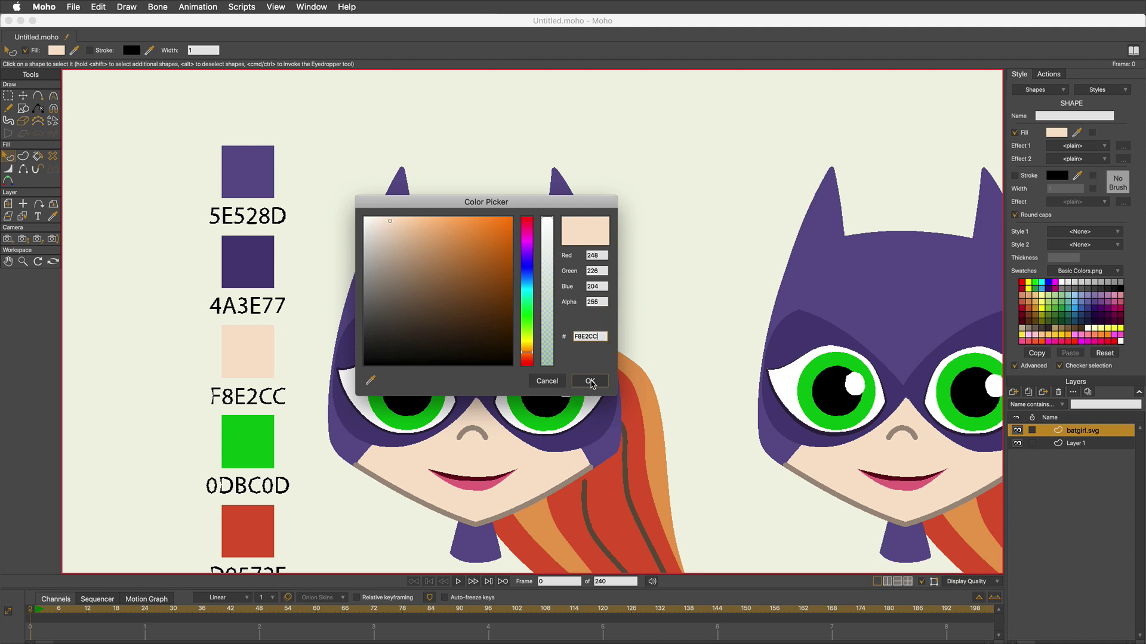
click(547, 382)
click(249, 453)
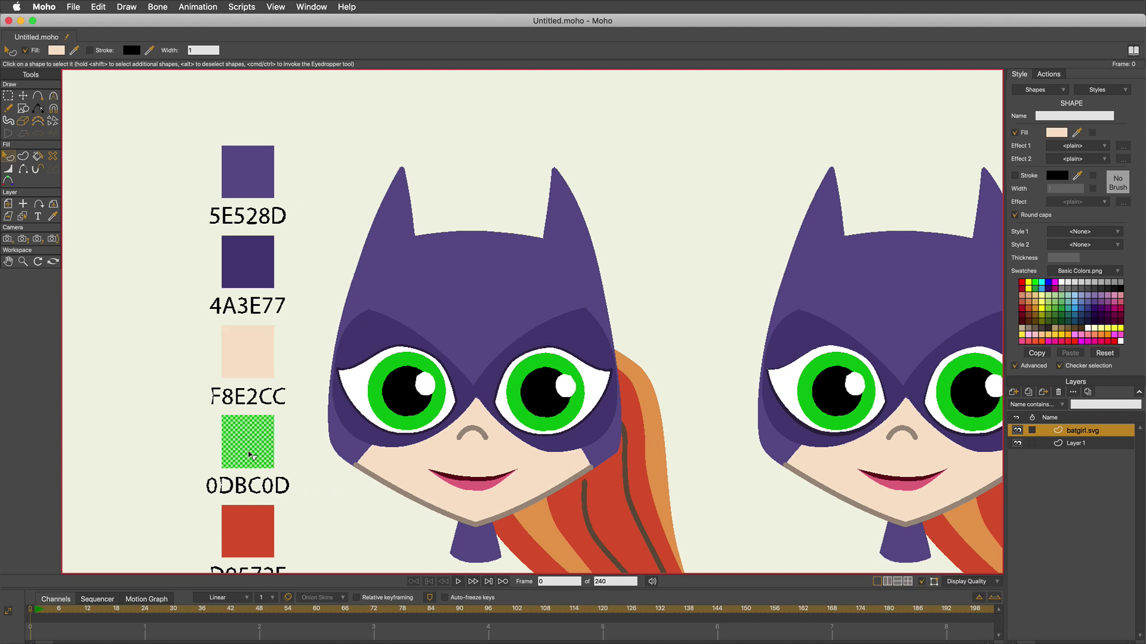
click(1057, 133)
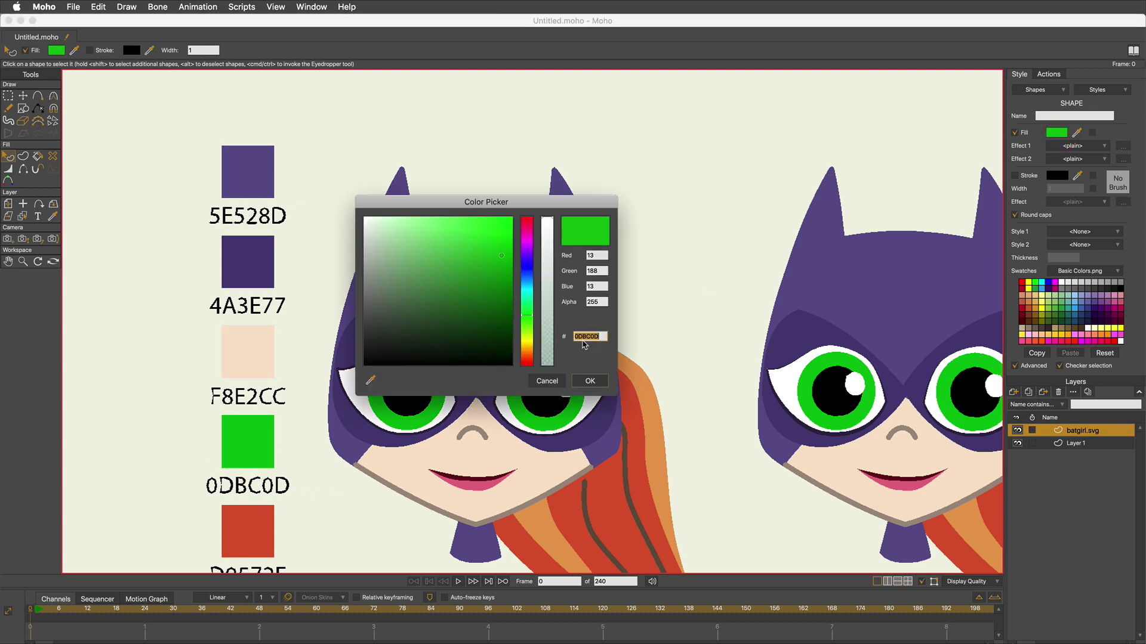
click(601, 337)
click(547, 381)
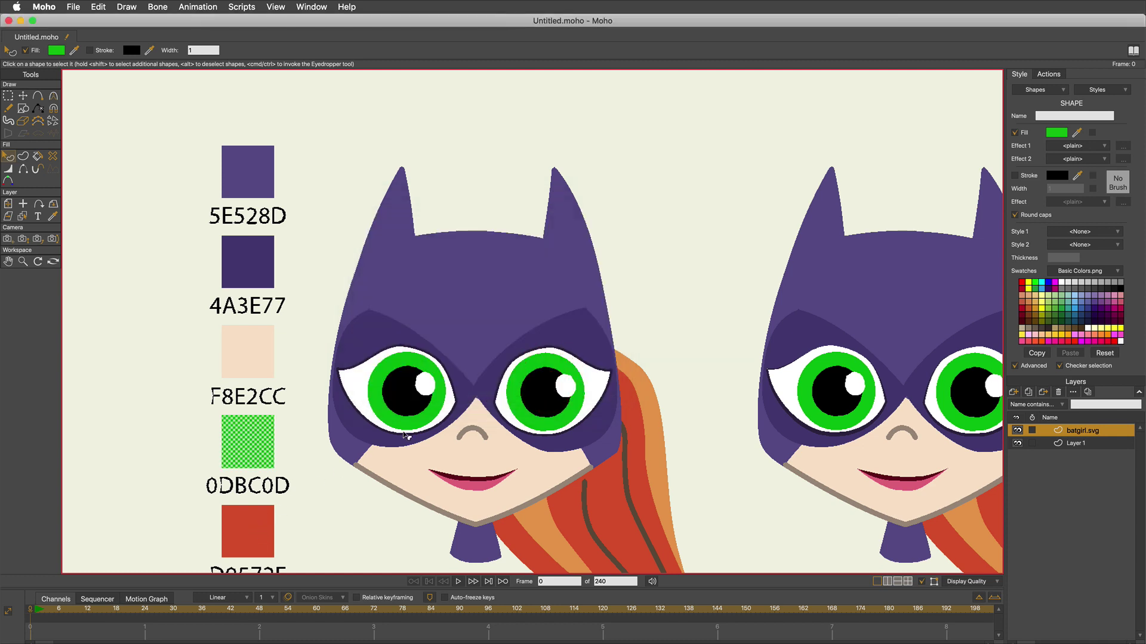
drag(423, 418, 454, 285)
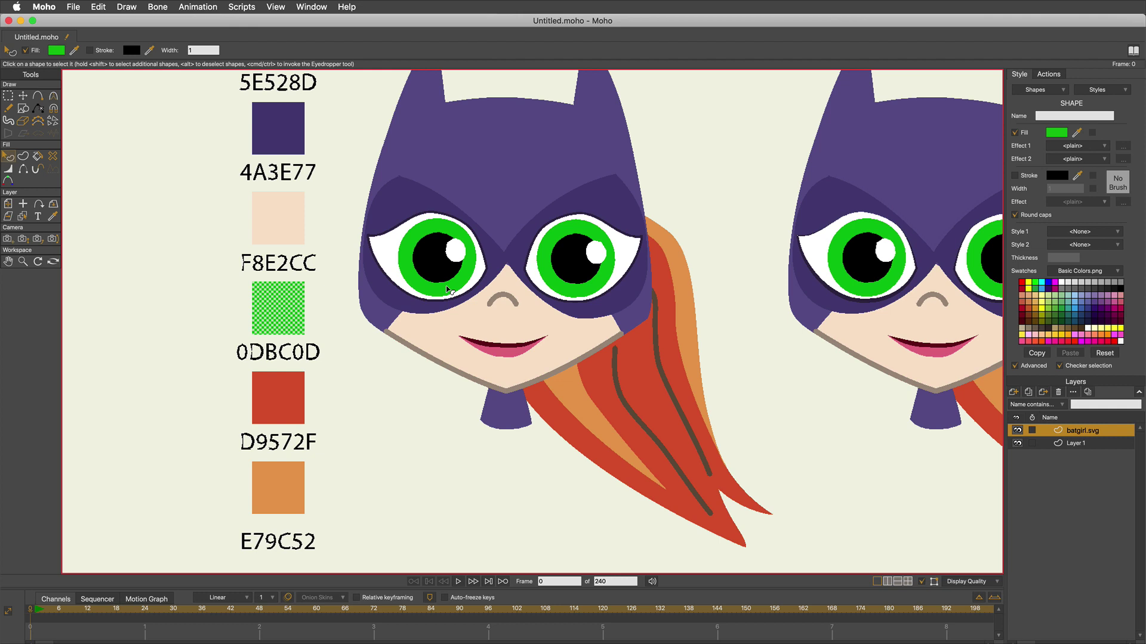
click(289, 402)
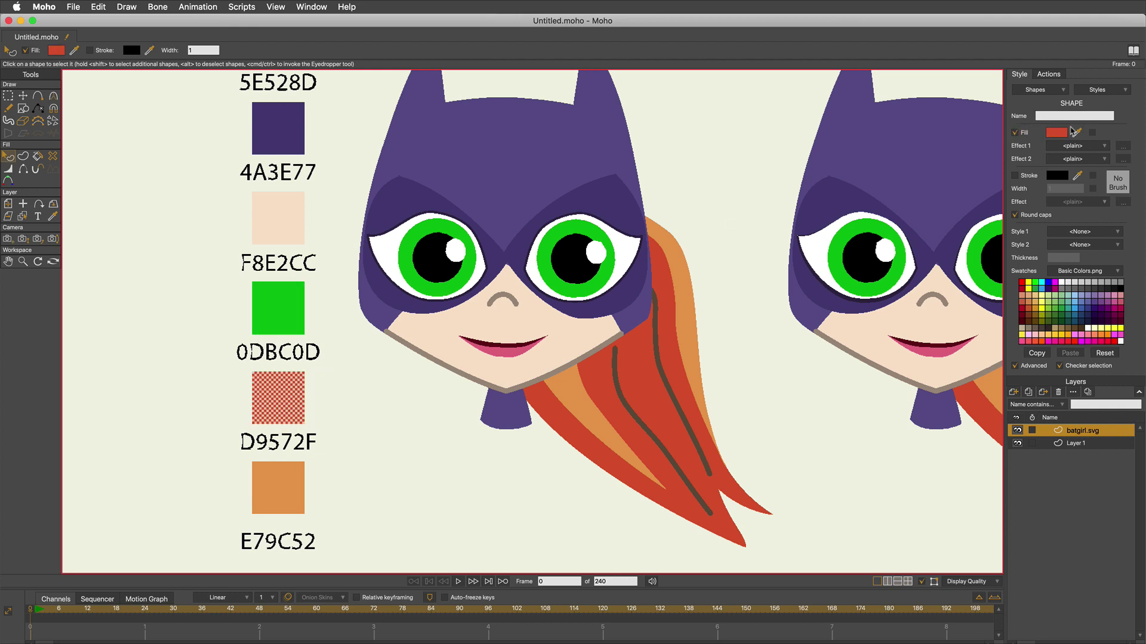
click(1055, 135)
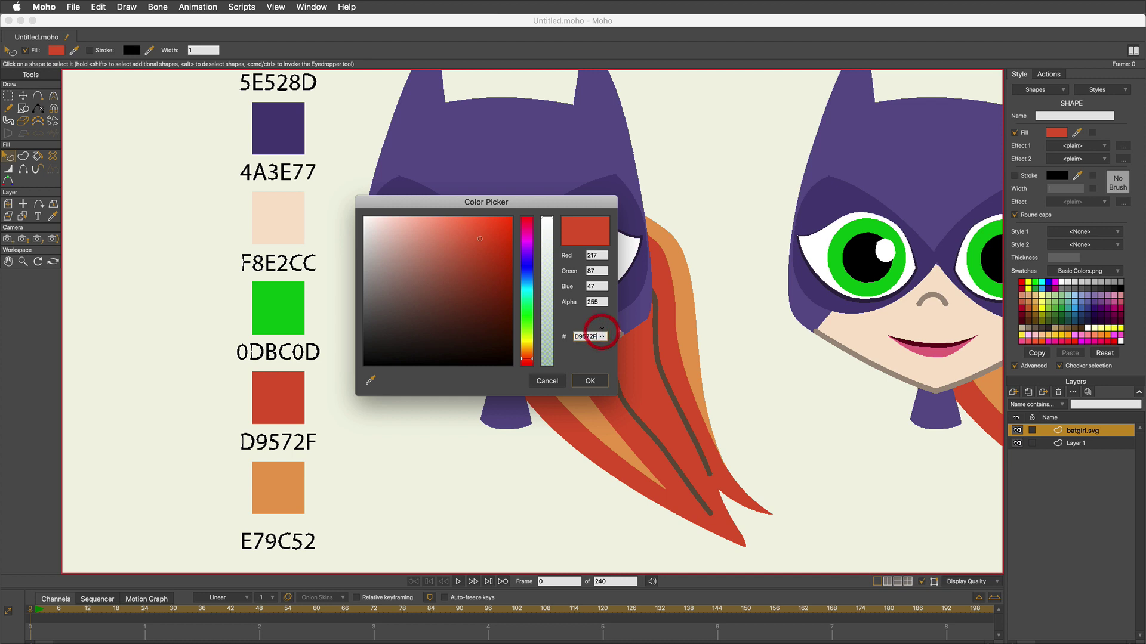
click(590, 381)
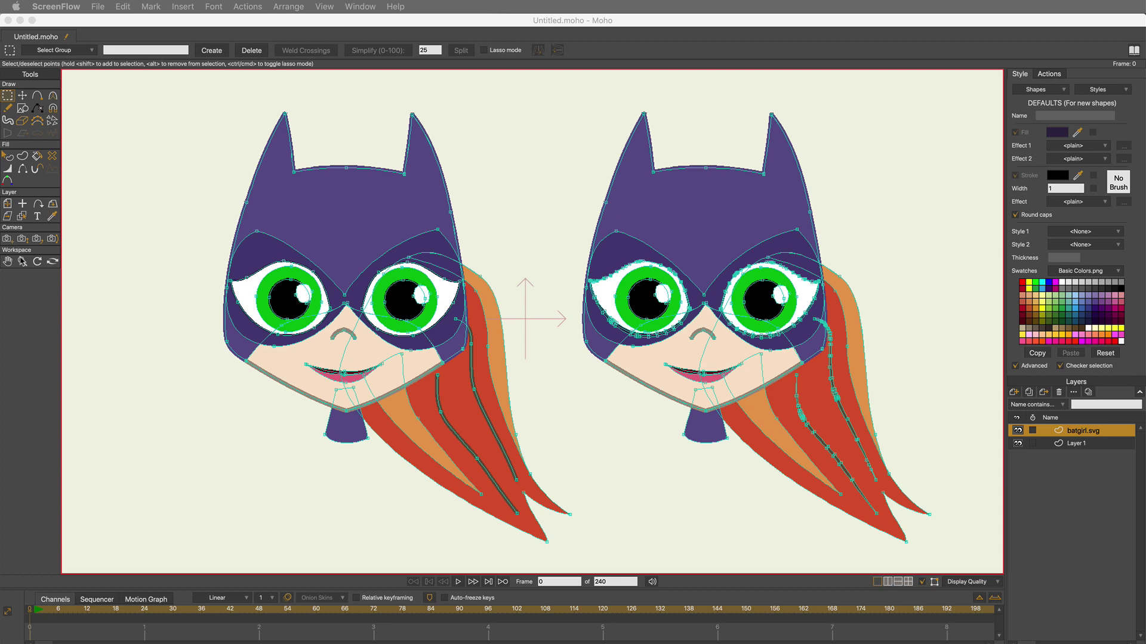
Step: Zoom and pan until the left Batgirl's mask and face fill the view
click(22, 261)
drag(341, 346, 555, 528)
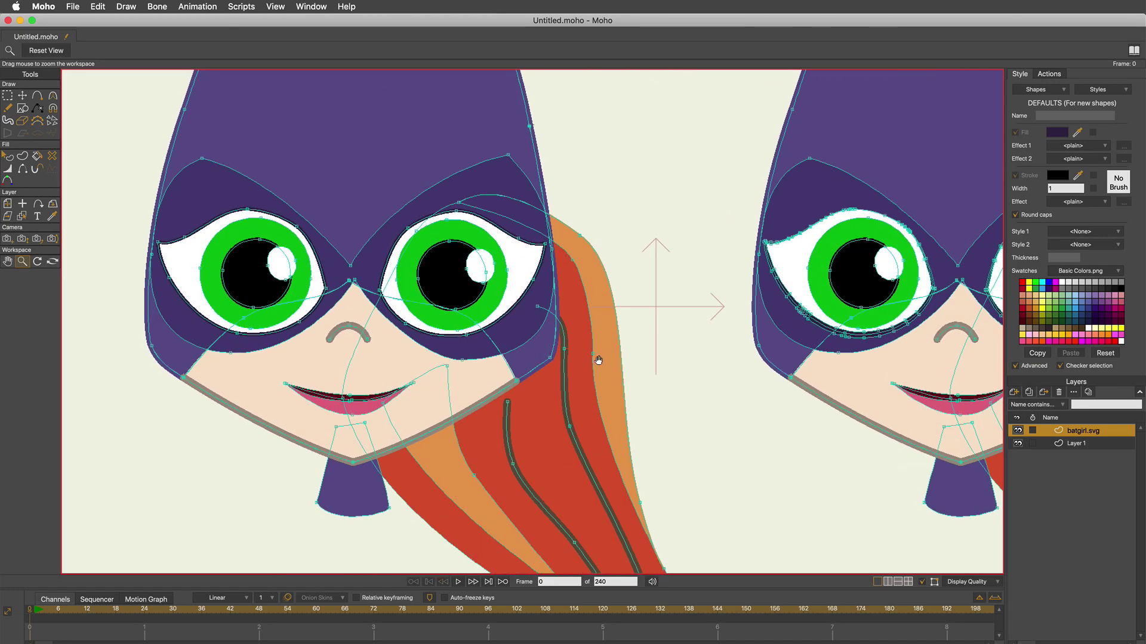
drag(596, 358, 911, 392)
scroll(912, 392, down, 5)
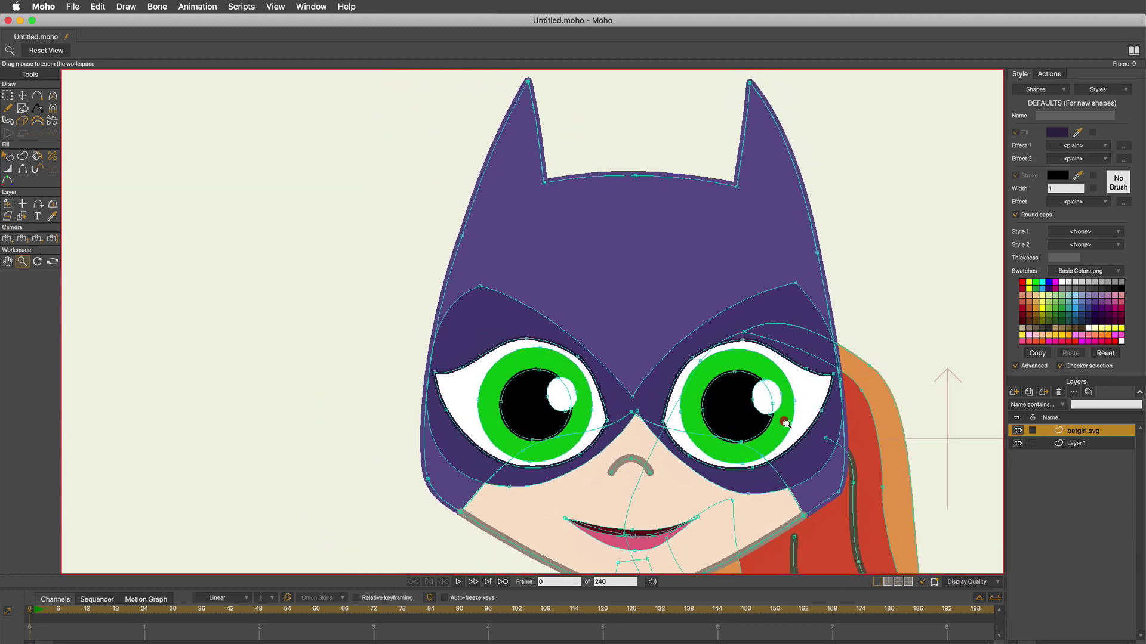
drag(926, 477, 758, 301)
scroll(758, 302, down, 2)
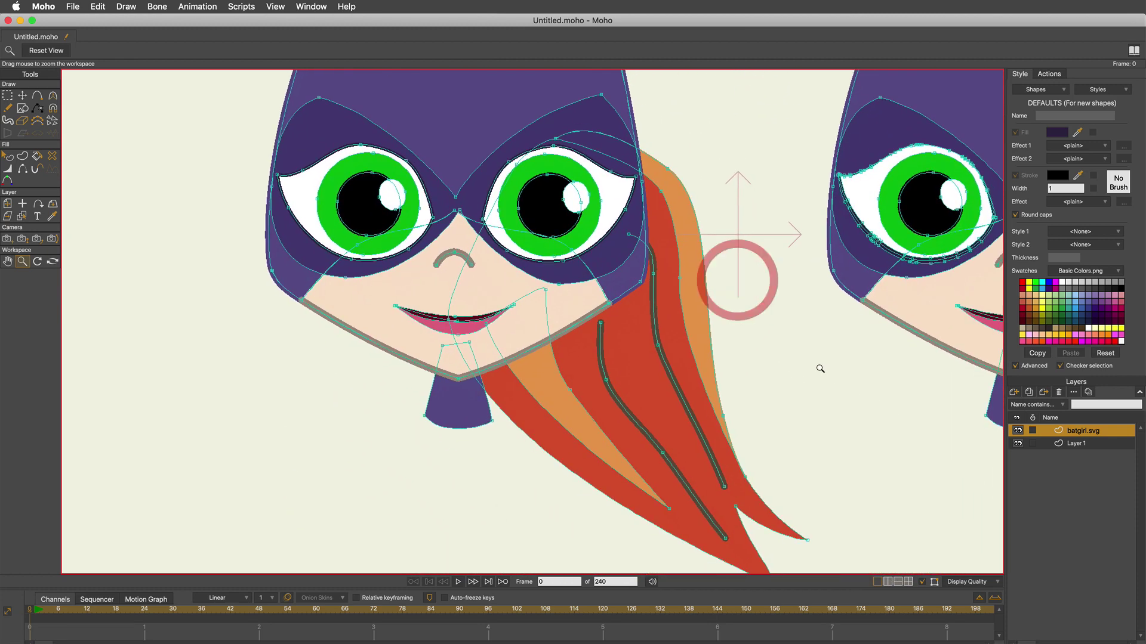
scroll(710, 346, up, 4)
drag(625, 276, 852, 402)
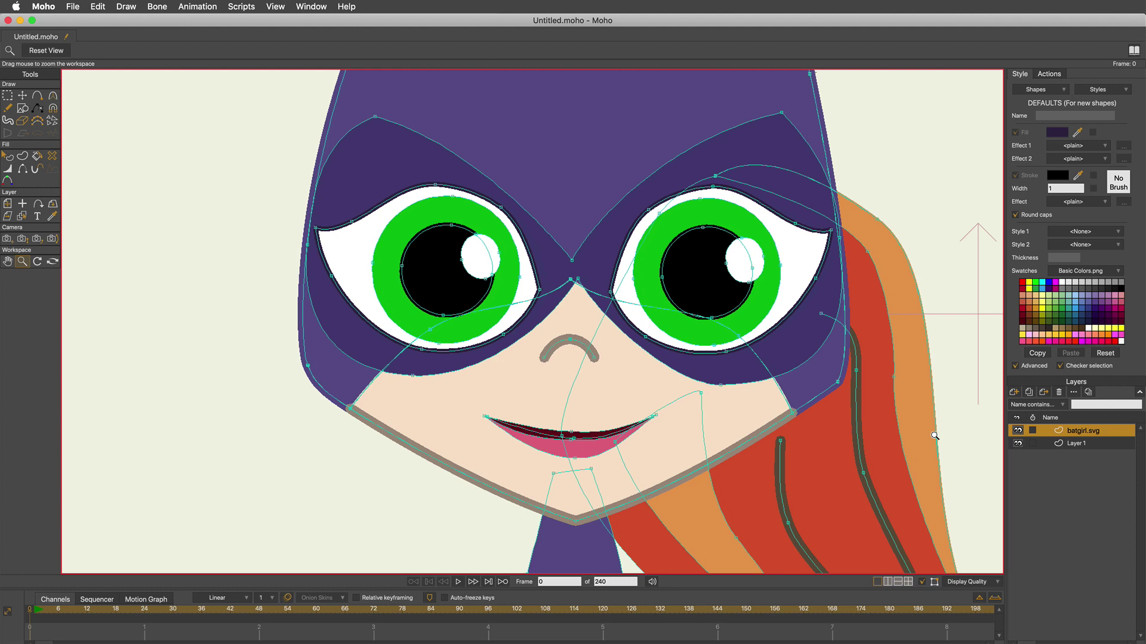
Step: With the Line Width tool, thin both end points of the nose stroke
click(8, 170)
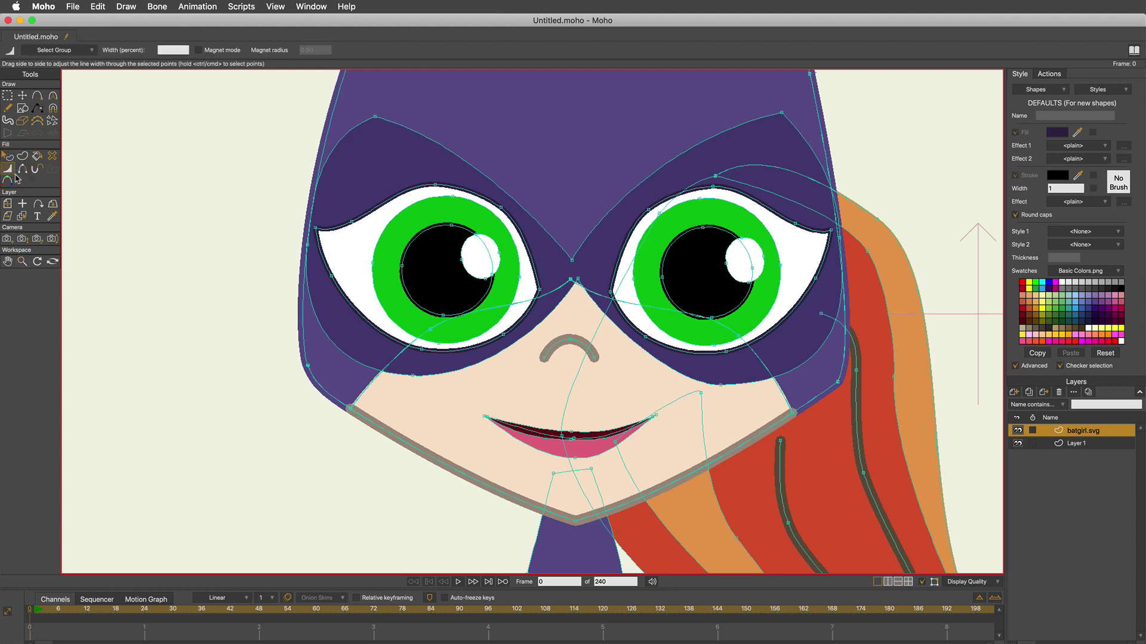
click(594, 359)
drag(594, 359, 583, 359)
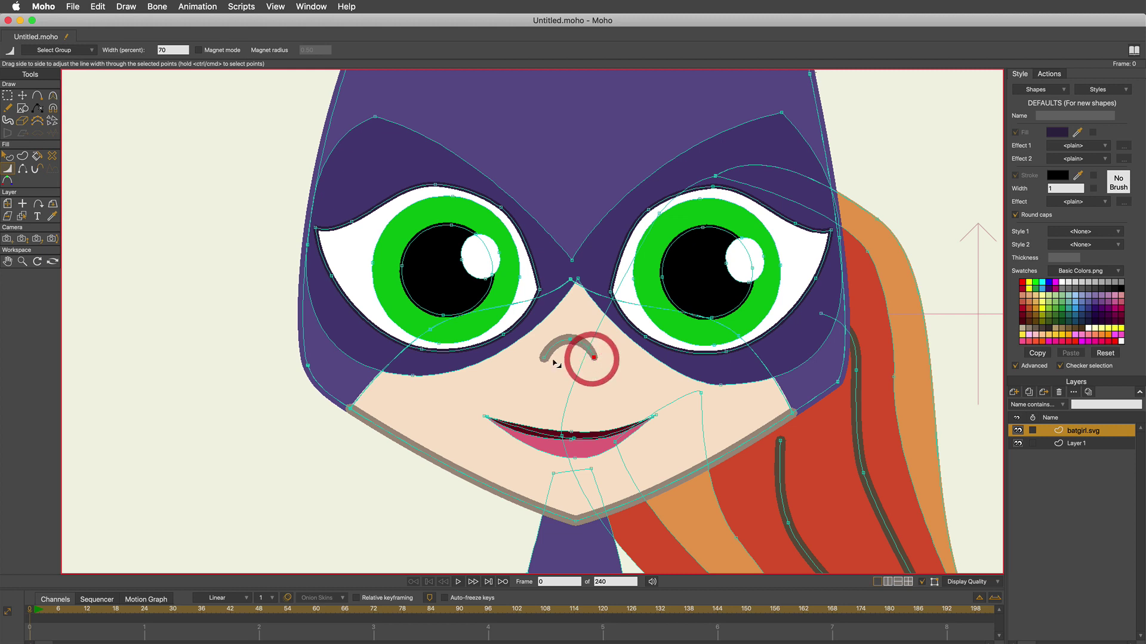
click(544, 358)
click(594, 358)
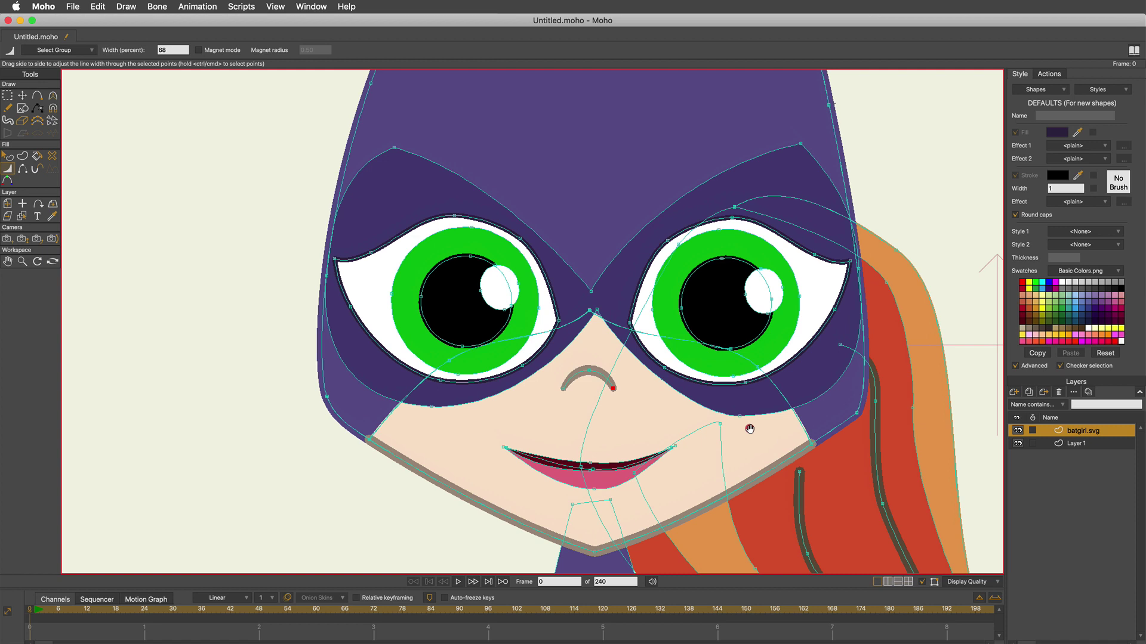
Step: Thicken both eyes' upper lash outlines and slightly thin their lower outlines
drag(749, 428, 801, 490)
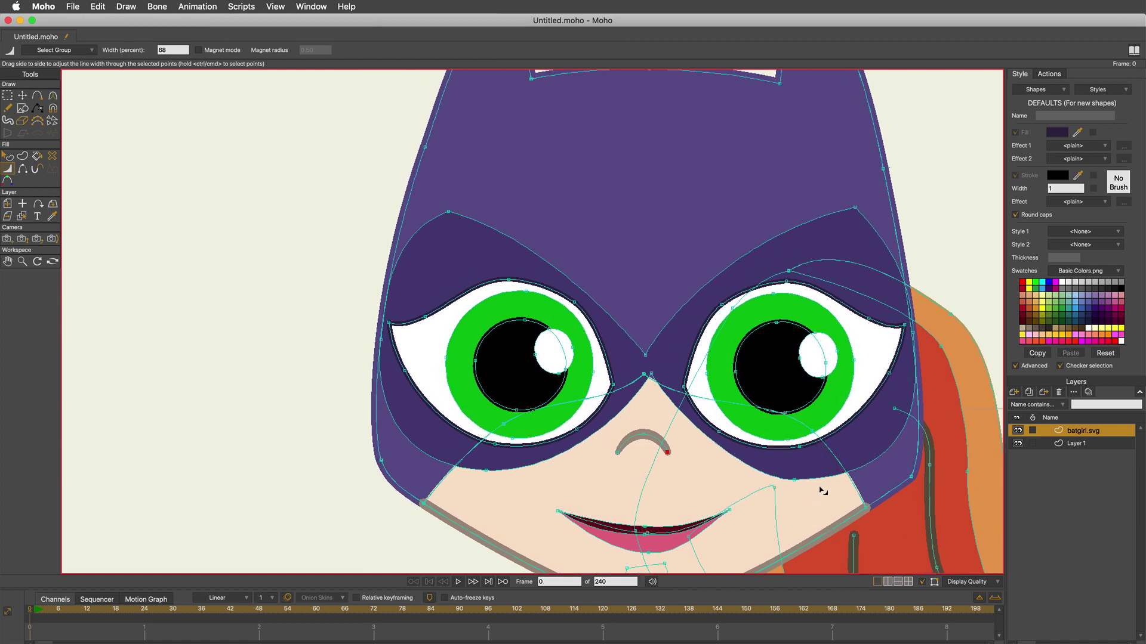
drag(511, 276, 406, 322)
drag(786, 281, 737, 302)
click(685, 386)
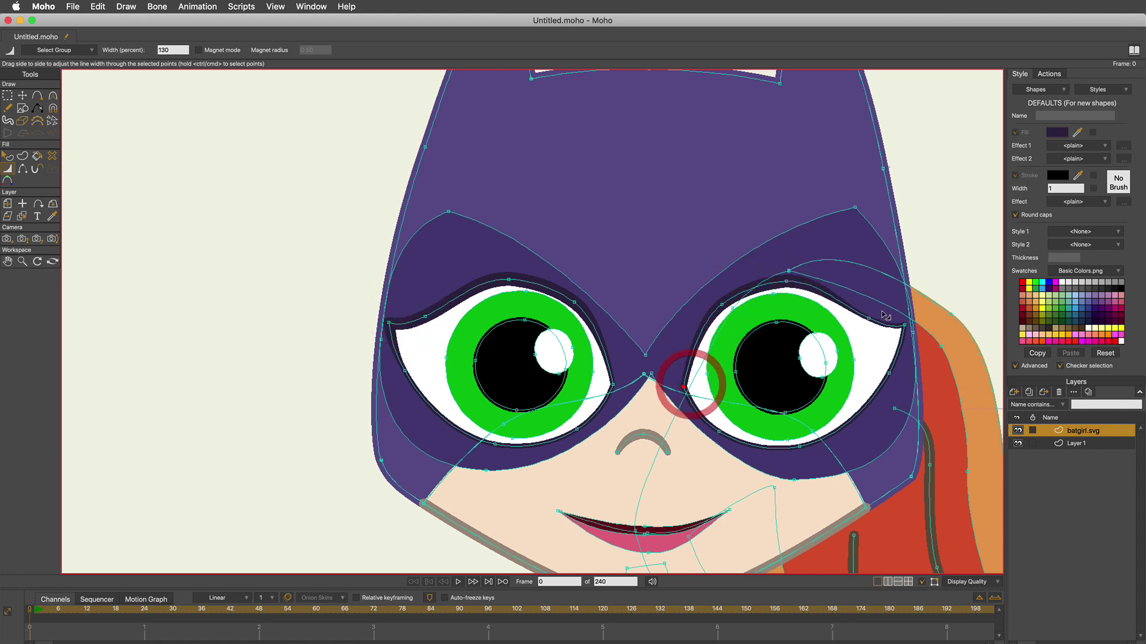
drag(895, 325, 857, 319)
drag(471, 298, 574, 303)
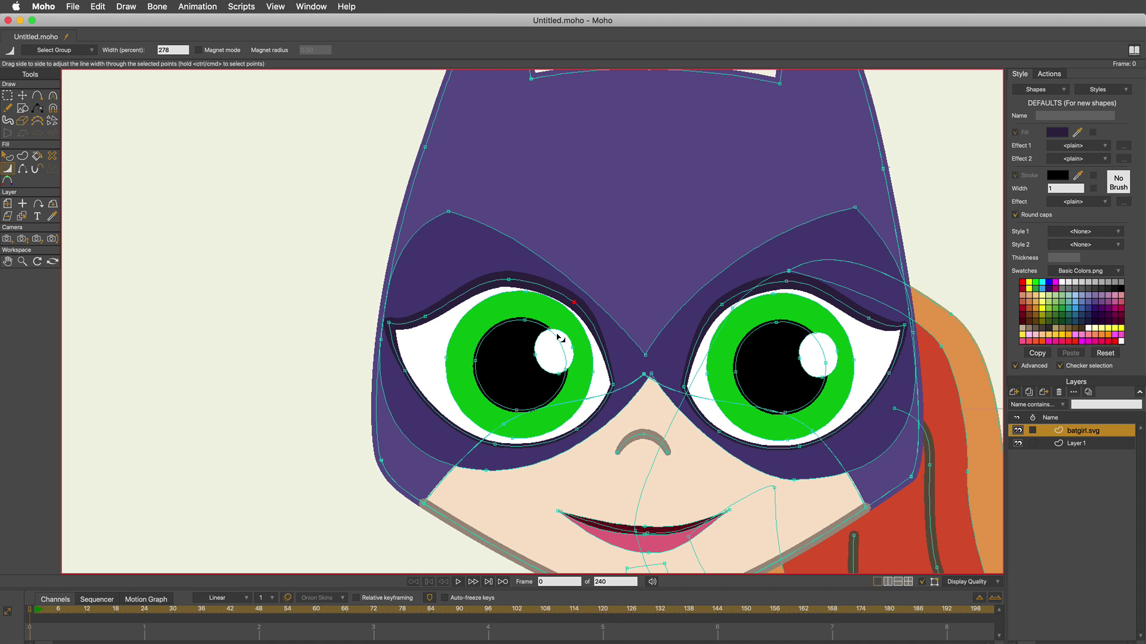
drag(496, 452, 481, 457)
drag(798, 448, 791, 452)
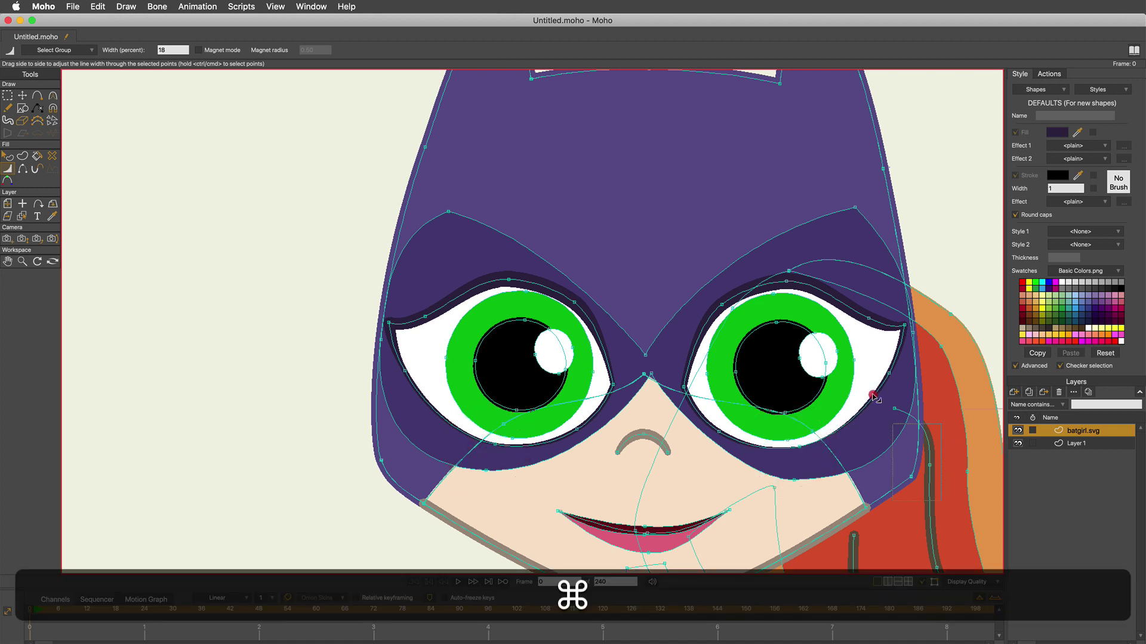
Step: Taper the dark hair strokes to thin tips and widen their middles
super+click(816, 374)
scroll(815, 375, down, 10)
scroll(815, 375, right, 8)
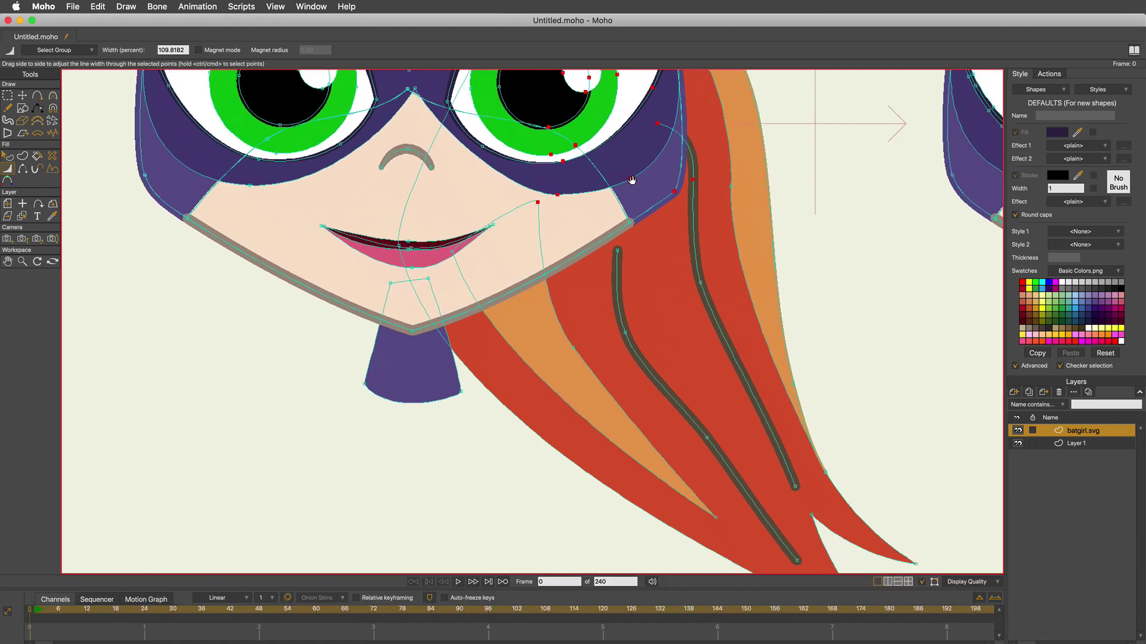
mouse_move(742, 468)
mouse_down()
mouse_move(718, 473)
mouse_move(734, 435)
mouse_move(716, 478)
mouse_up()
key(super+shift+a)
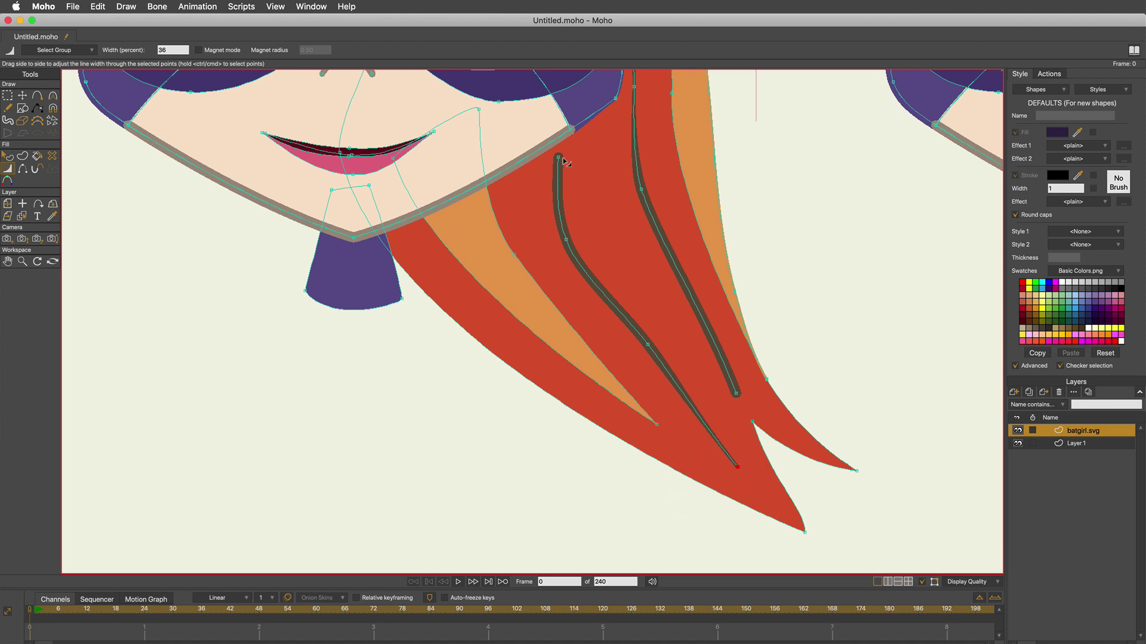
drag(561, 161, 550, 160)
drag(720, 411, 716, 415)
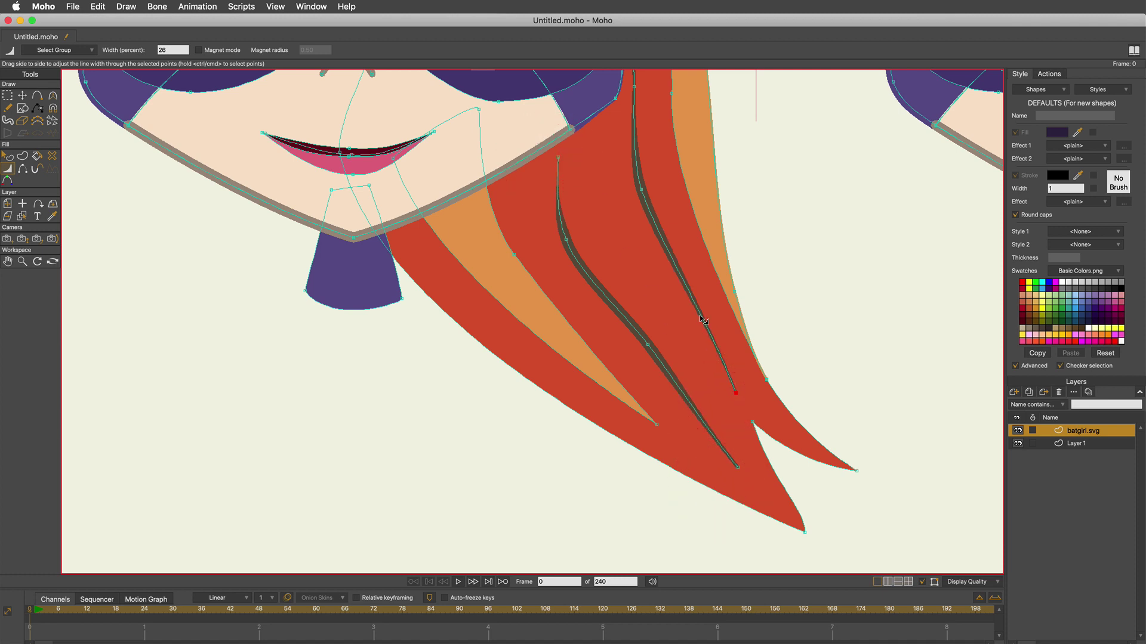
super+click(720, 346)
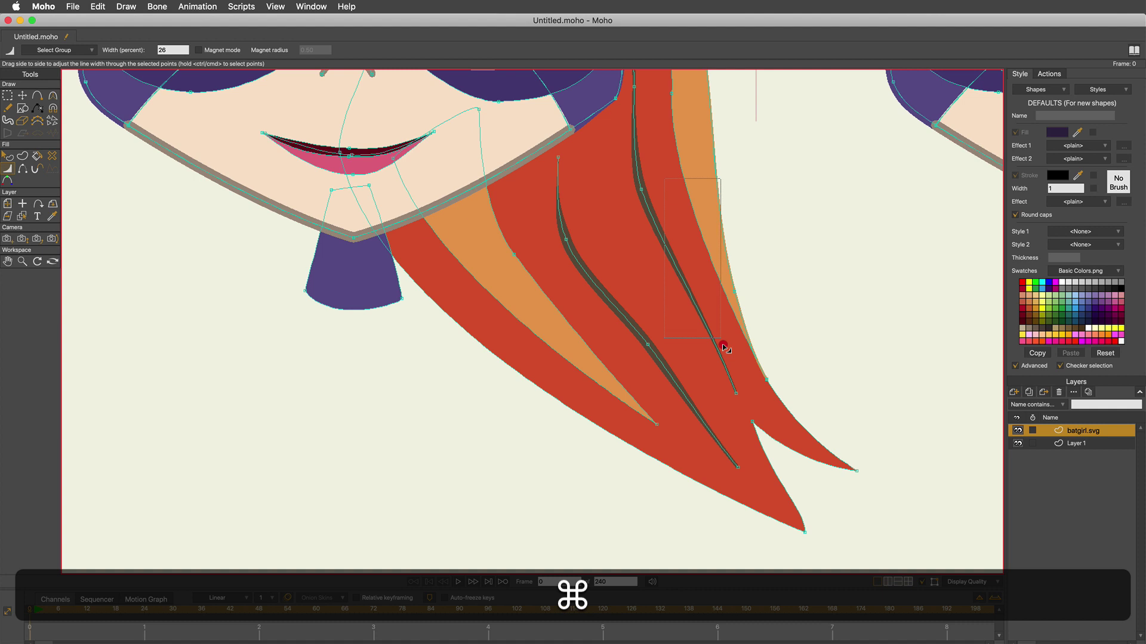
mouse_move(568, 237)
mouse_down()
mouse_move(579, 238)
mouse_move(566, 241)
mouse_up()
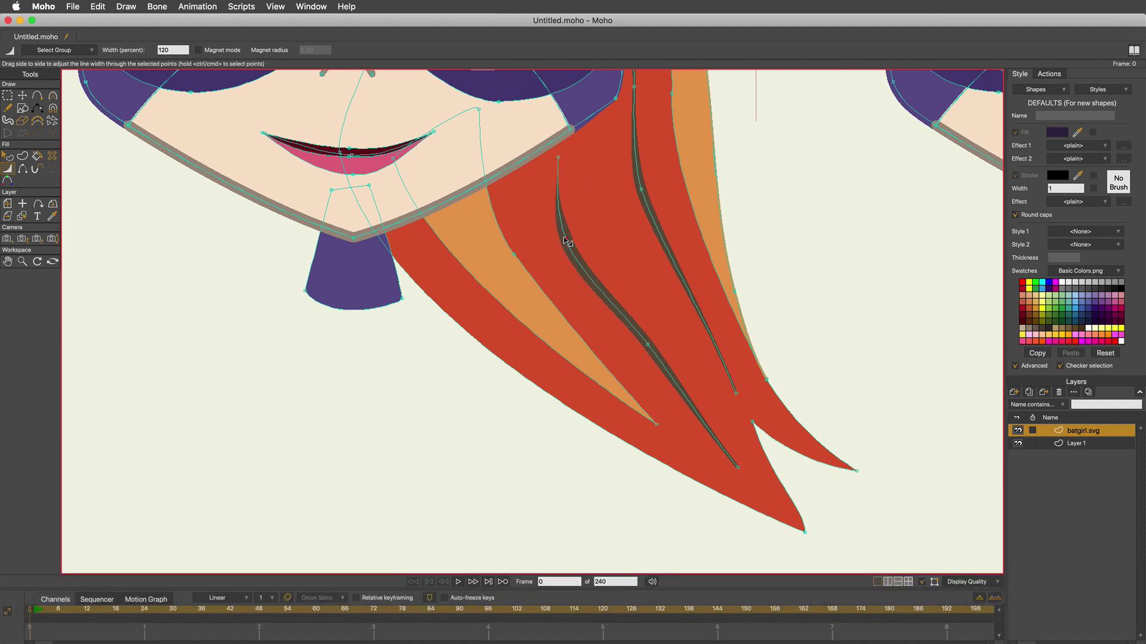
click(22, 262)
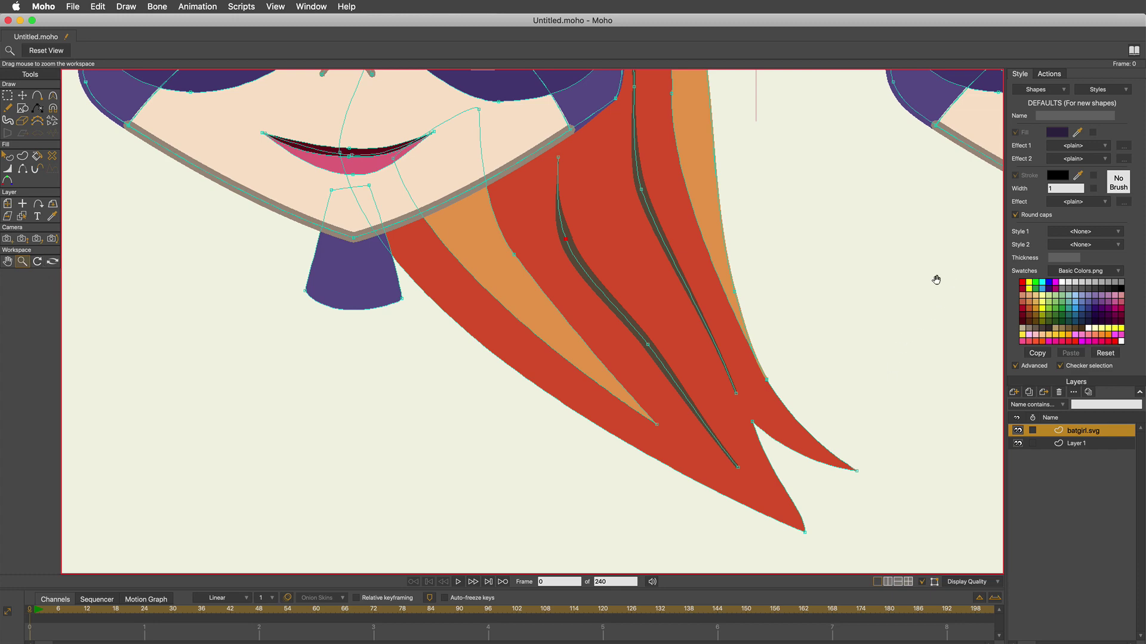
Step: Reframe the face and preview the strokes without point outlines
drag(937, 281, 383, 499)
drag(887, 478, 590, 314)
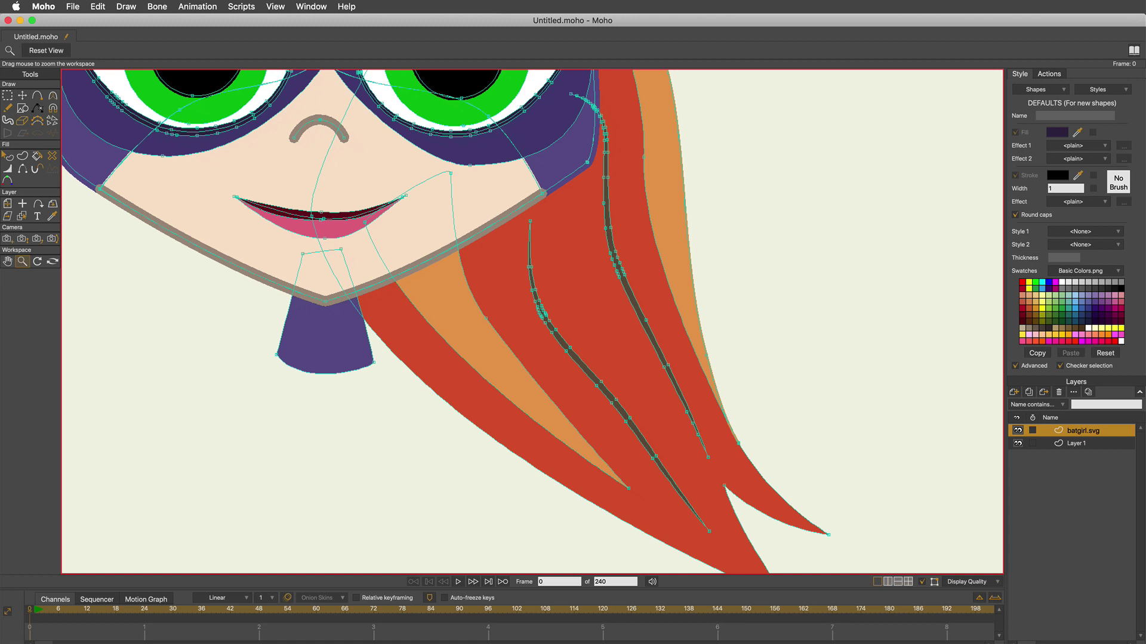
click(5, 160)
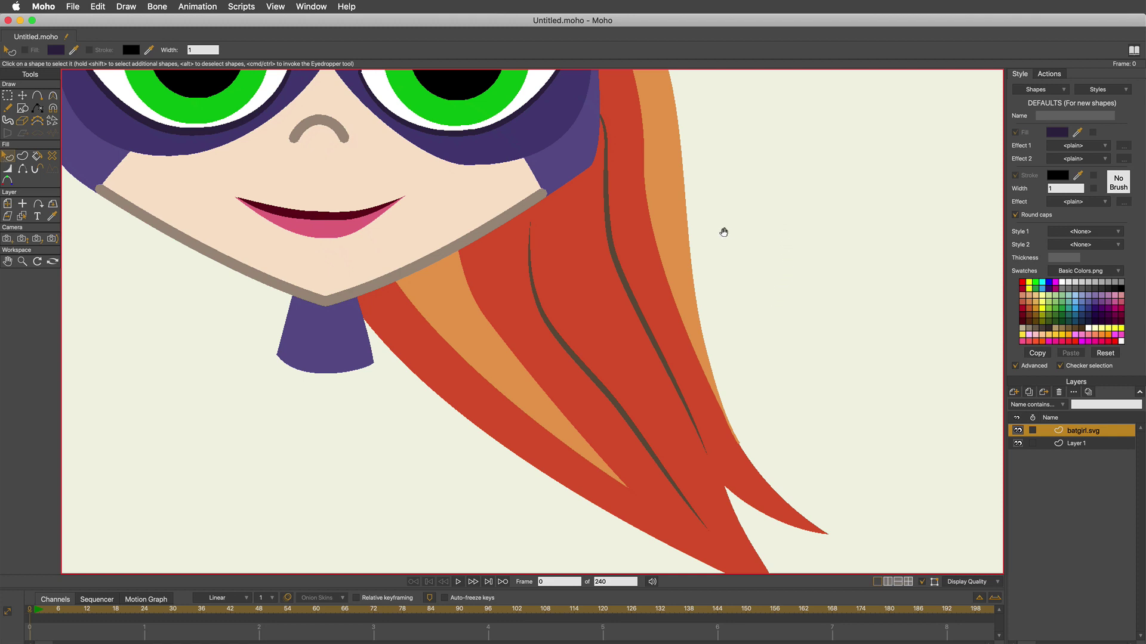
drag(724, 231, 961, 477)
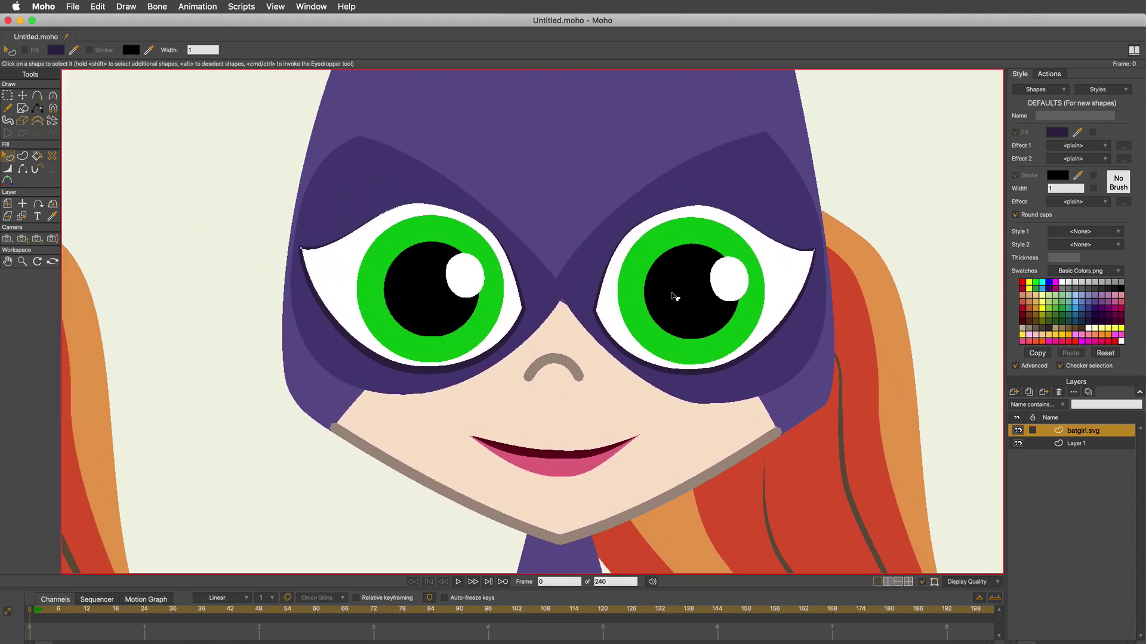
Step: Zoom in closely on the eyes, then back out to both heads
key(z)
drag(609, 292, 1022, 410)
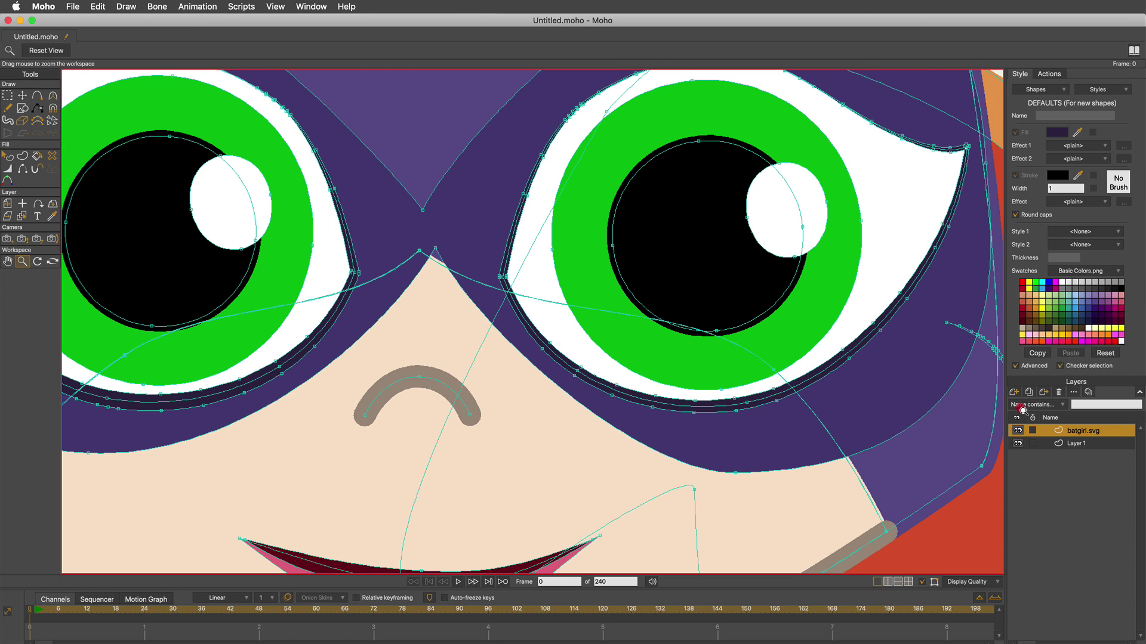
drag(1022, 410, 389, 600)
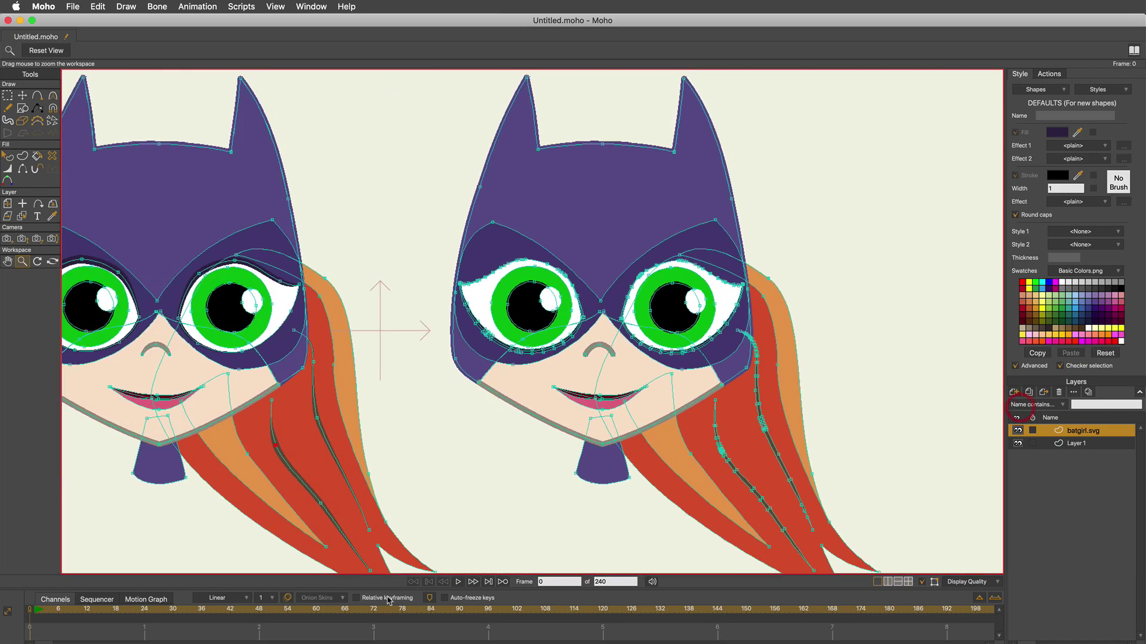